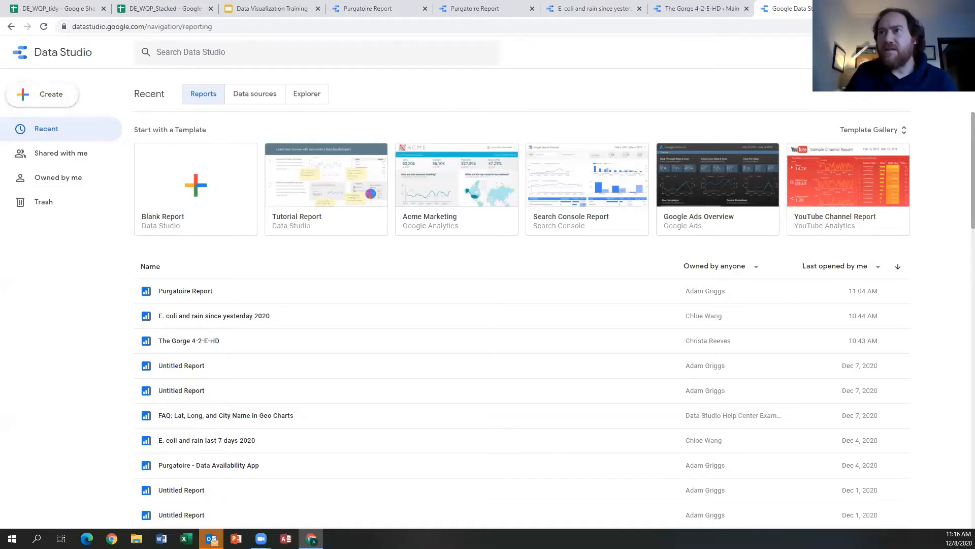
Start a new data source that uses the Google Sheets connector
left_click(44, 96)
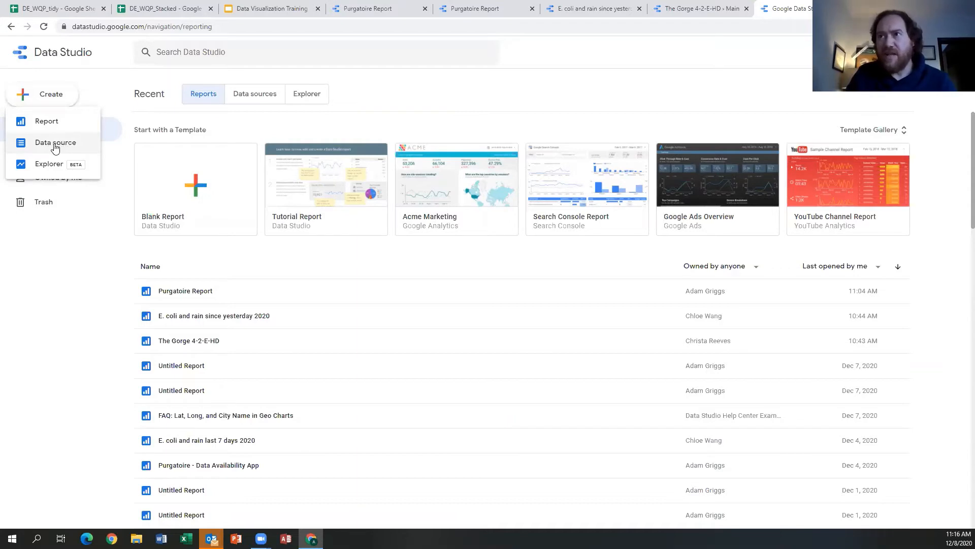
left_click(55, 144)
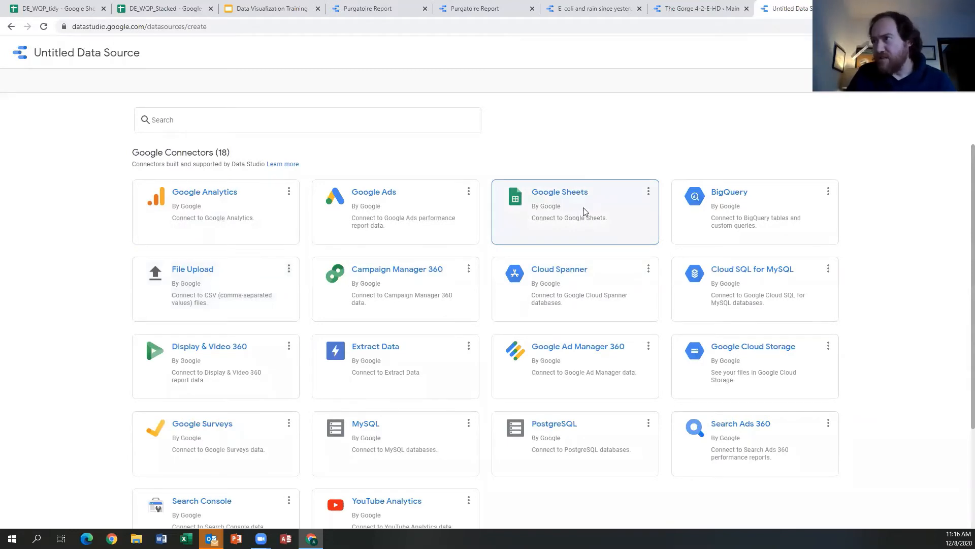
left_click(585, 212)
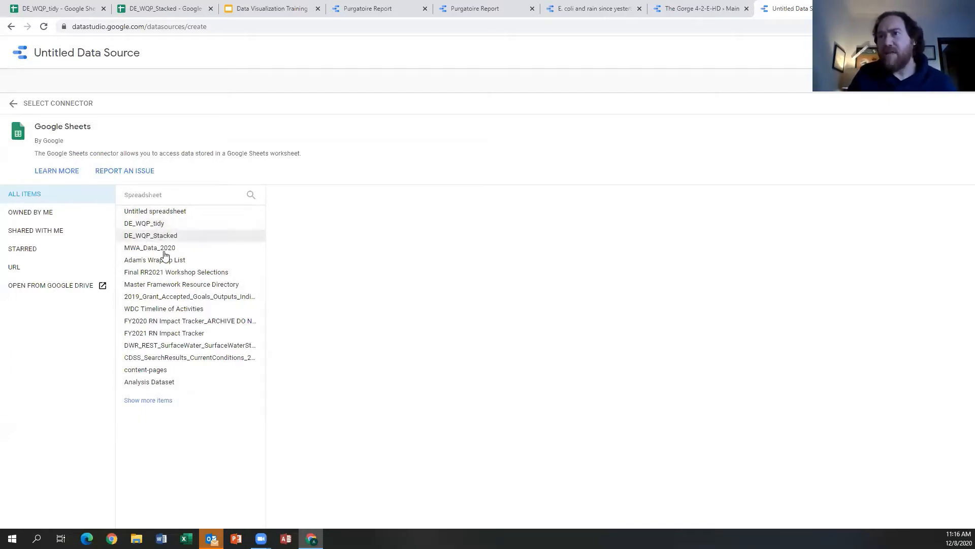
Switch to the DE_WQP_tidy spreadsheet, close its sharing dialog to view the sheet, and return to the data source setup
left_click(53, 9)
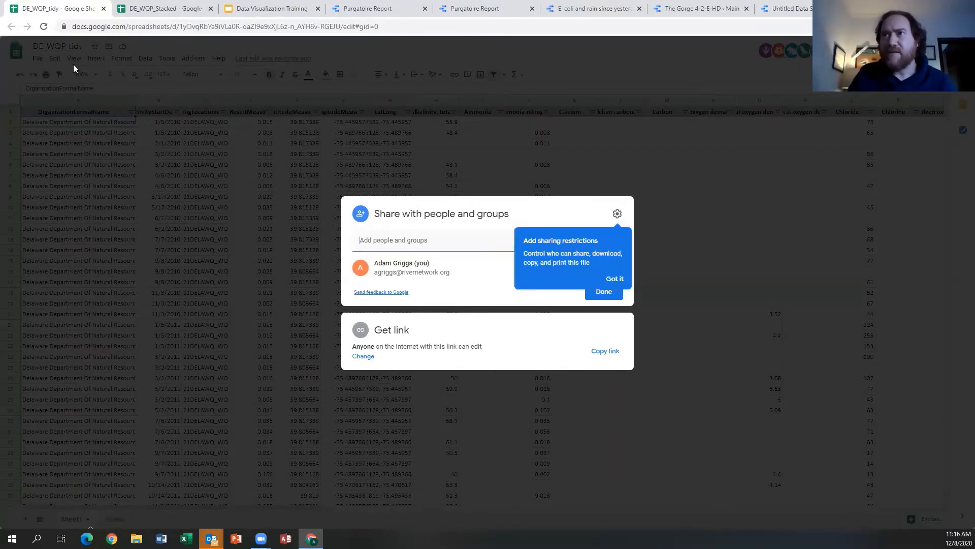
left_click(692, 199)
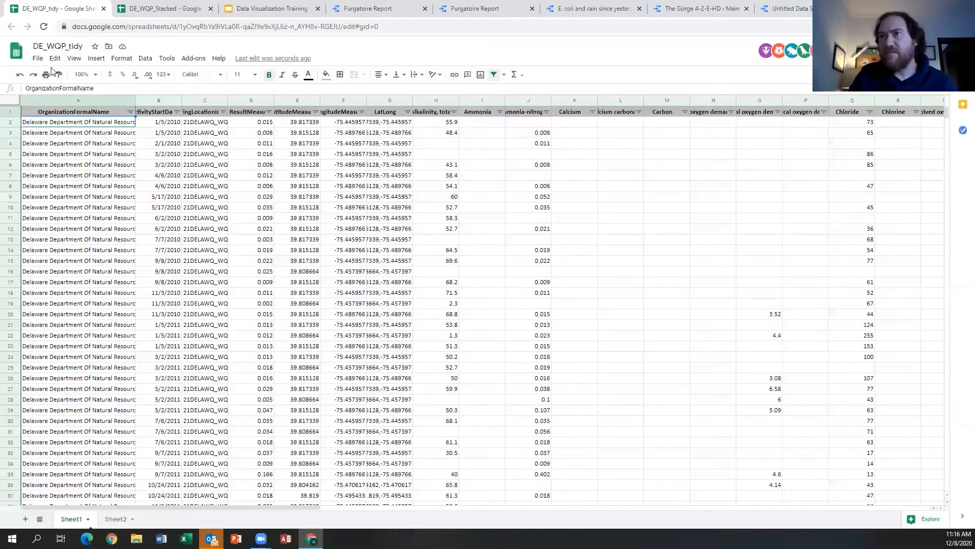
left_click(38, 58)
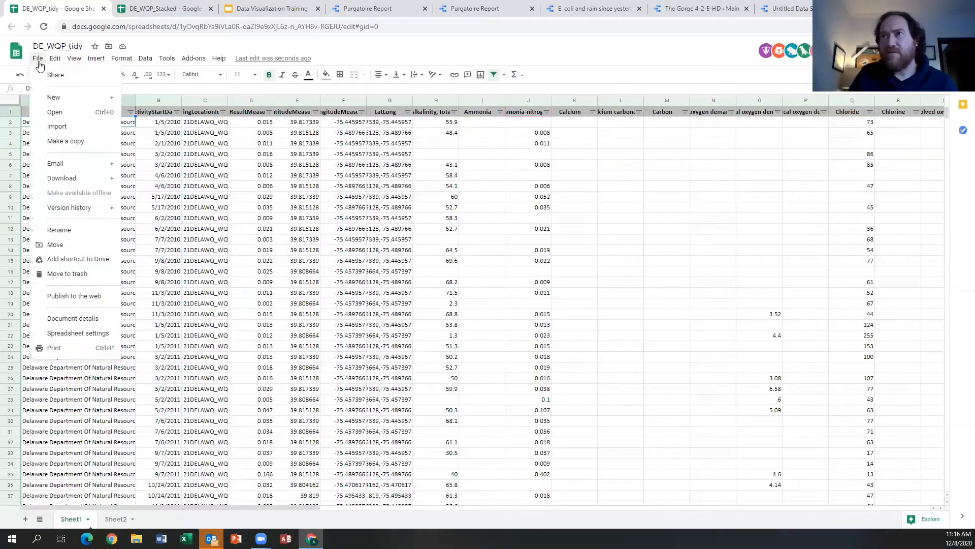
left_click(74, 58)
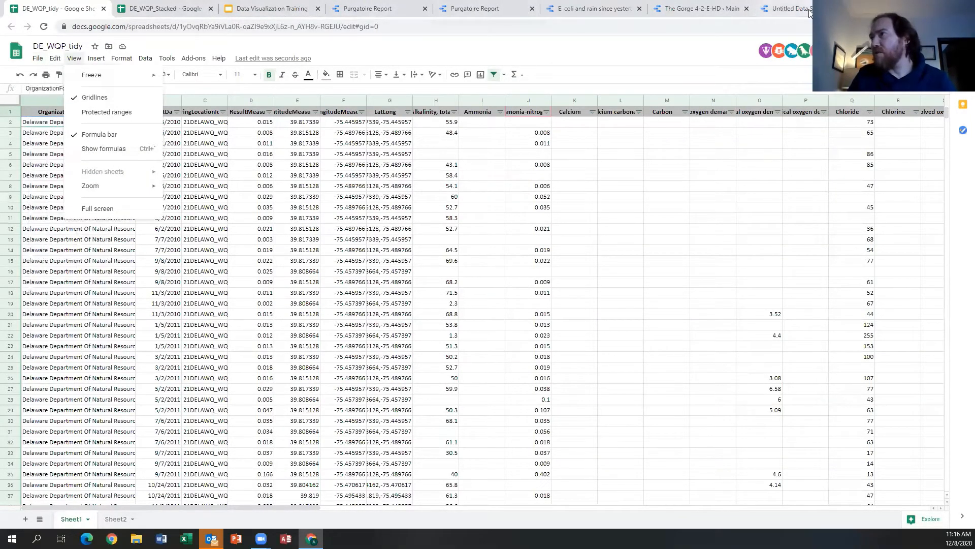
left_click(790, 9)
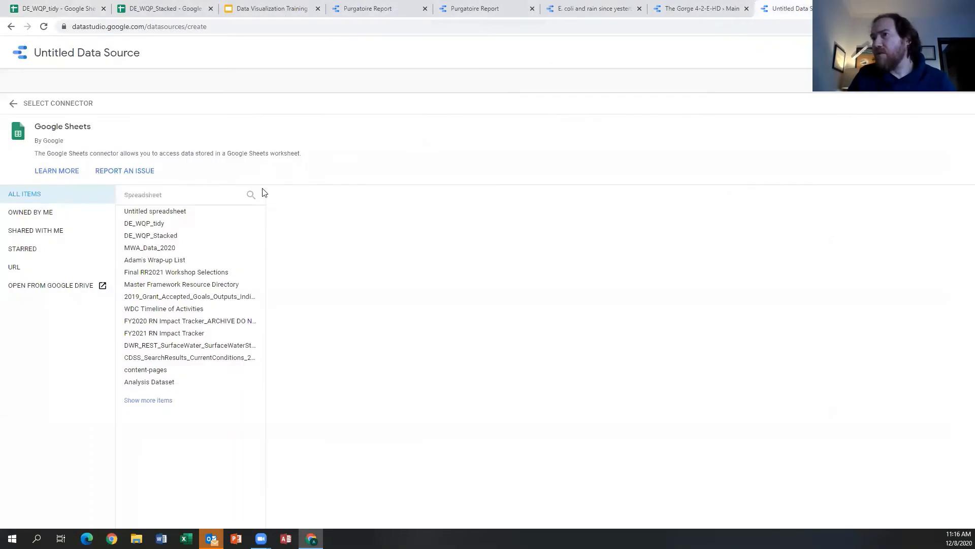
View the spreadsheet URL option, then connect the data source to Sheet1 of the DE_WQP_tidy spreadsheet
left_click(27, 270)
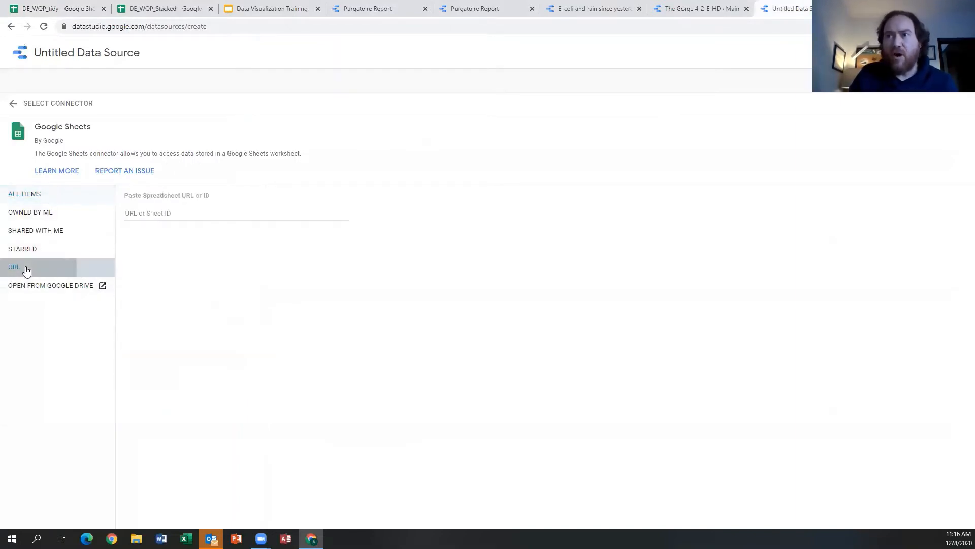
left_click(174, 215)
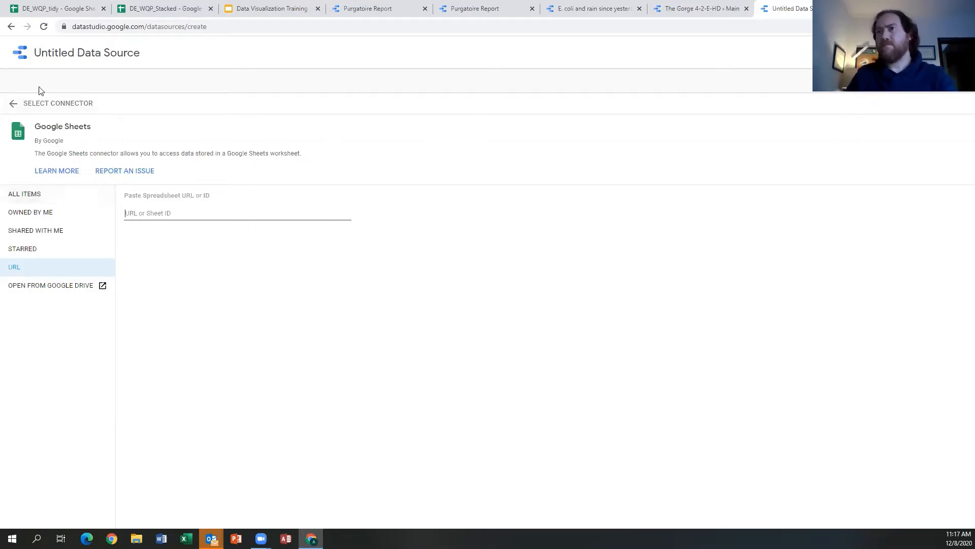
left_click(35, 194)
left_click(161, 224)
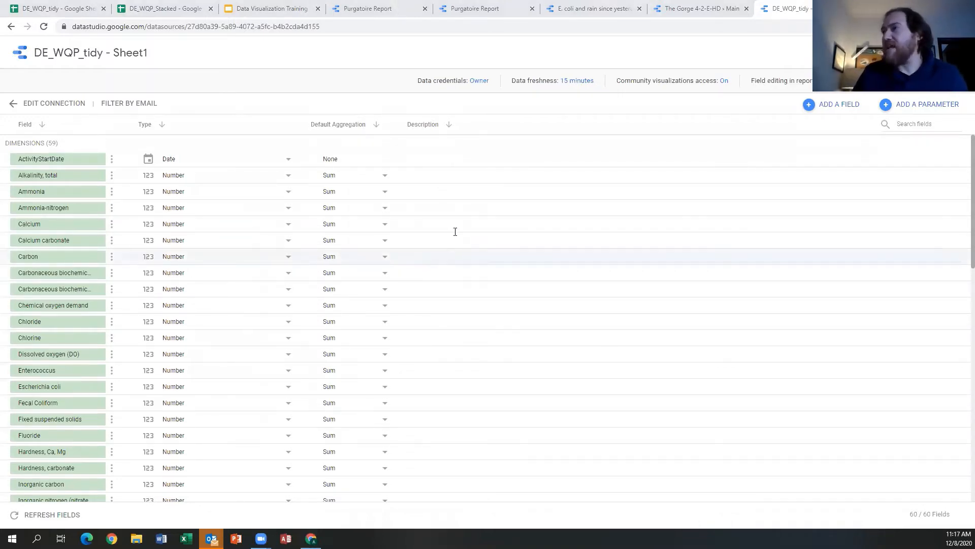
left_click(485, 241)
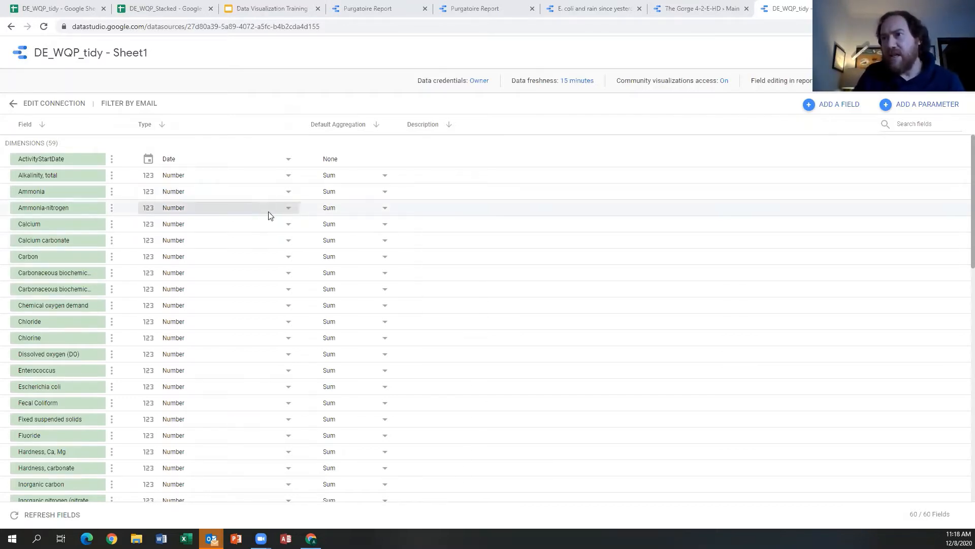
Try to change the LatLong field's type to the geographic type Latitude, Longitude
scroll(290, 274, "down", 3)
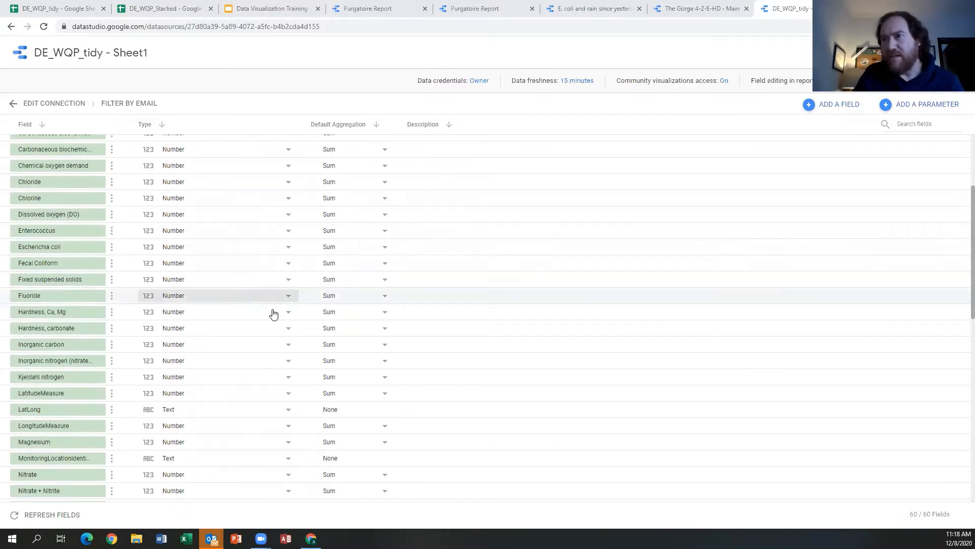
scroll(277, 315, "down", 2)
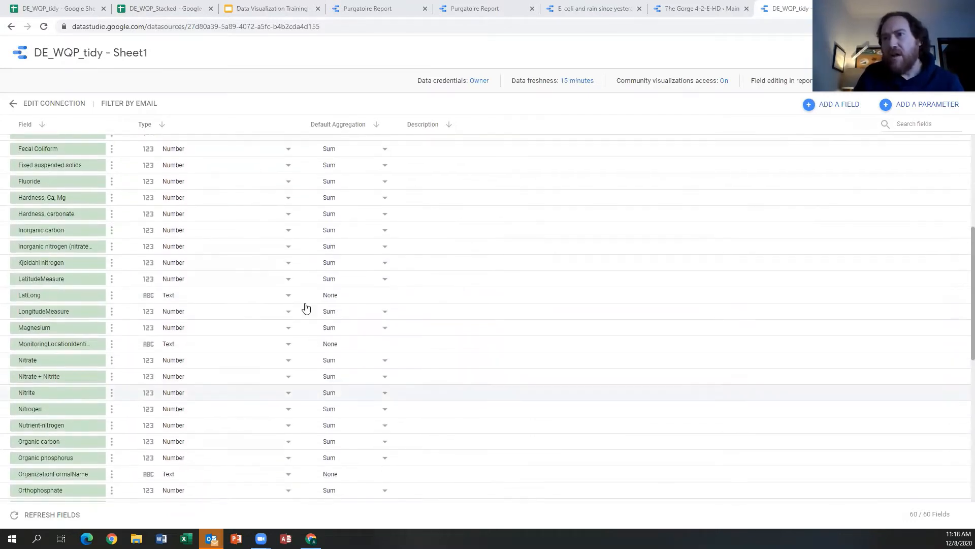
scroll(214, 236, "down", 1)
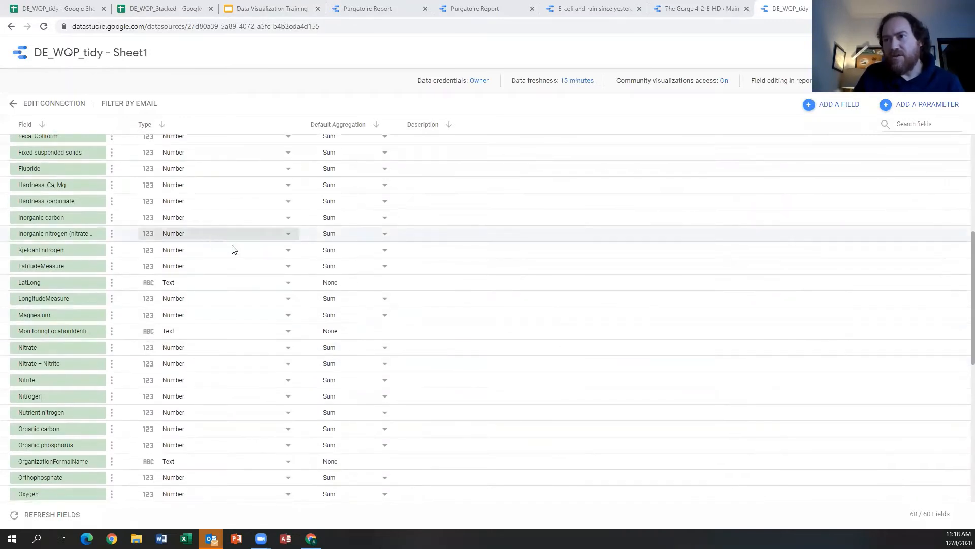
left_click(65, 280)
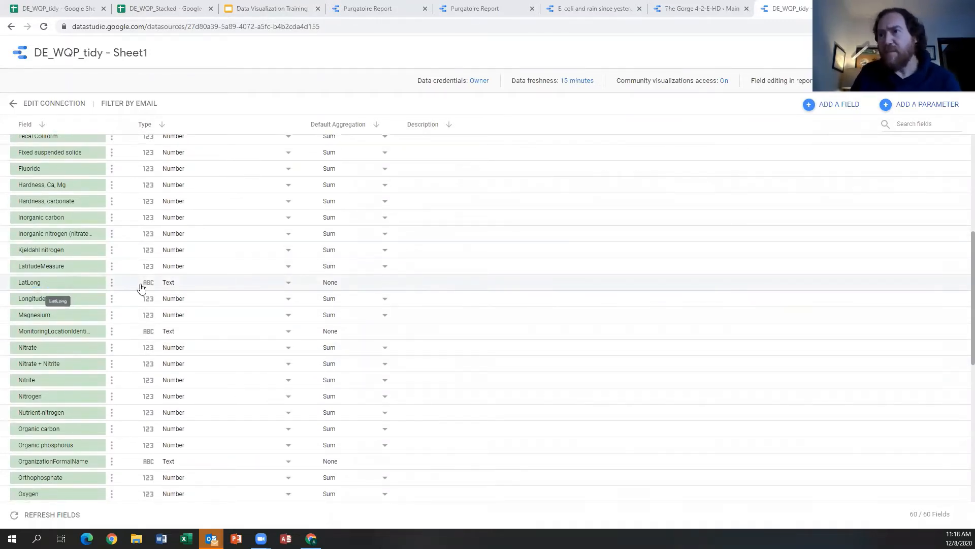
left_click(290, 288)
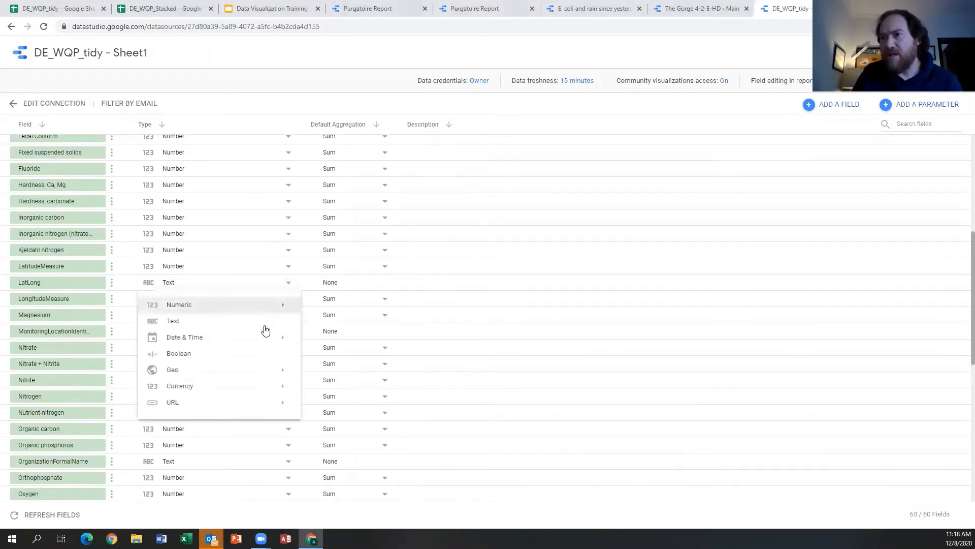
mouse_move(274, 374)
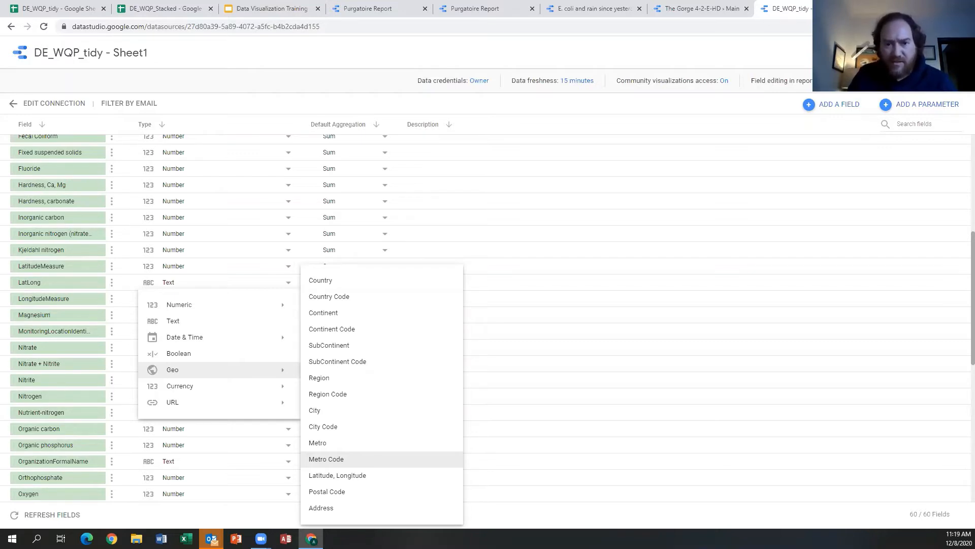
left_click(341, 475)
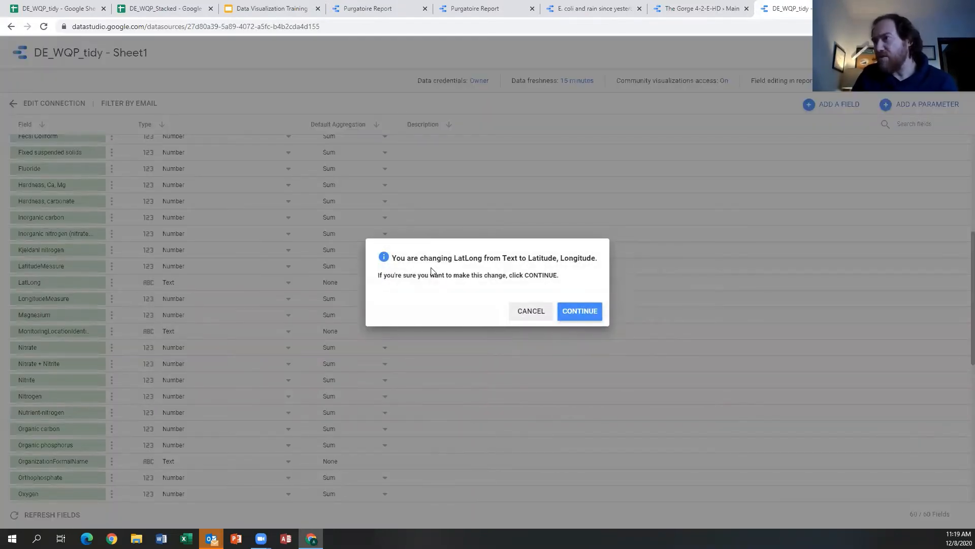
left_click(524, 316)
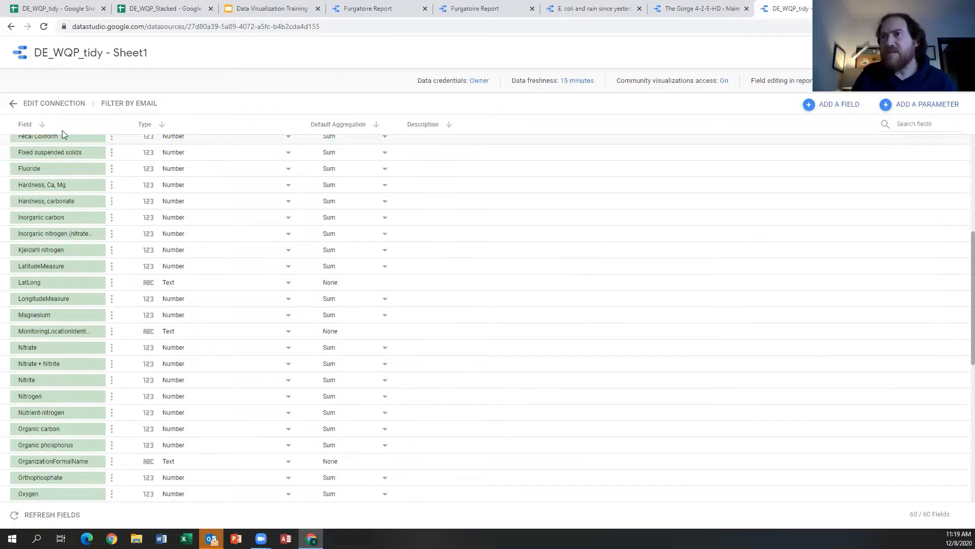
Leave the data source, open a new blank report without adding data, and return to the home page
left_click(11, 102)
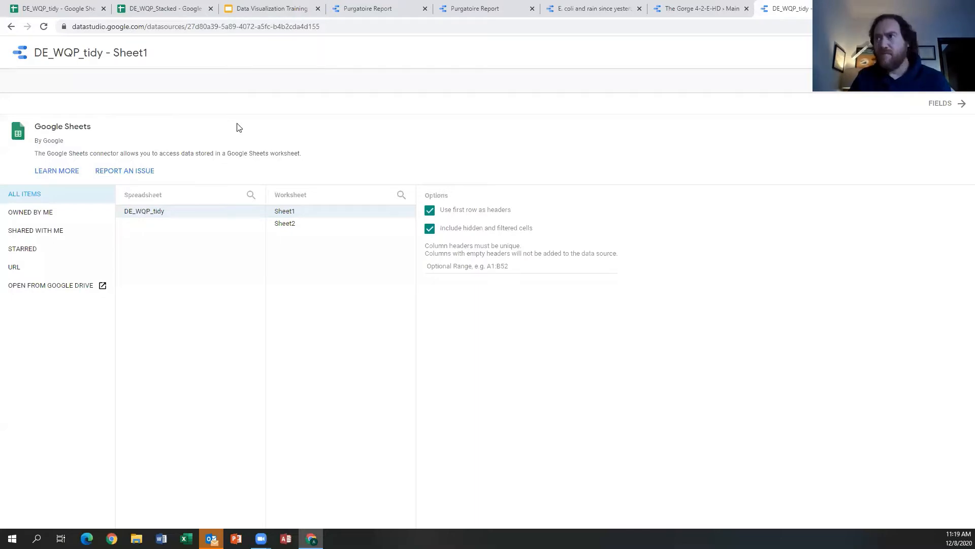
left_click(20, 53)
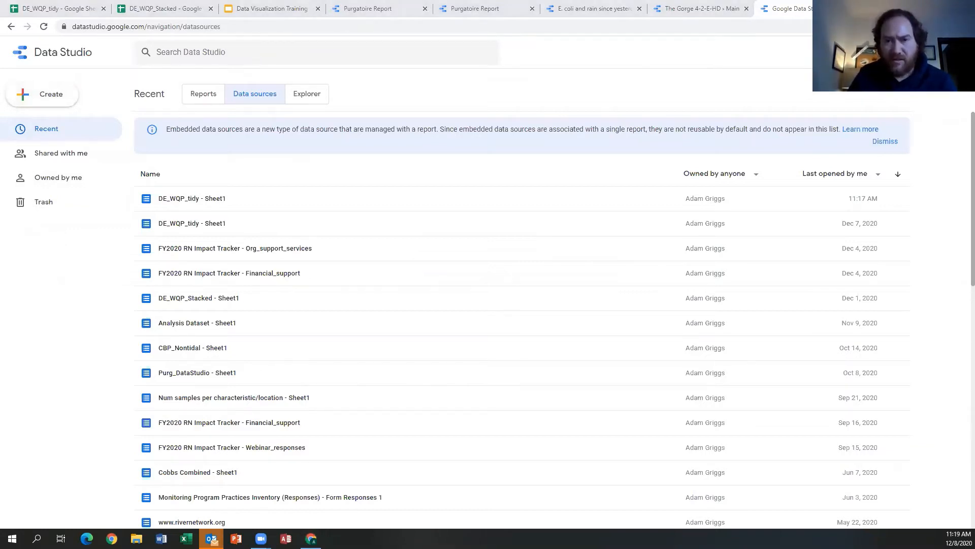
left_click(50, 97)
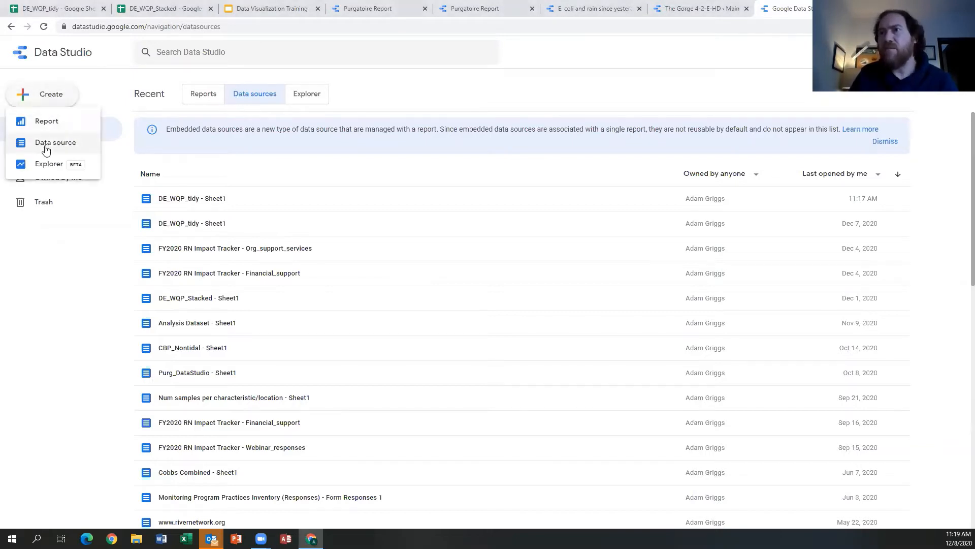
left_click(46, 122)
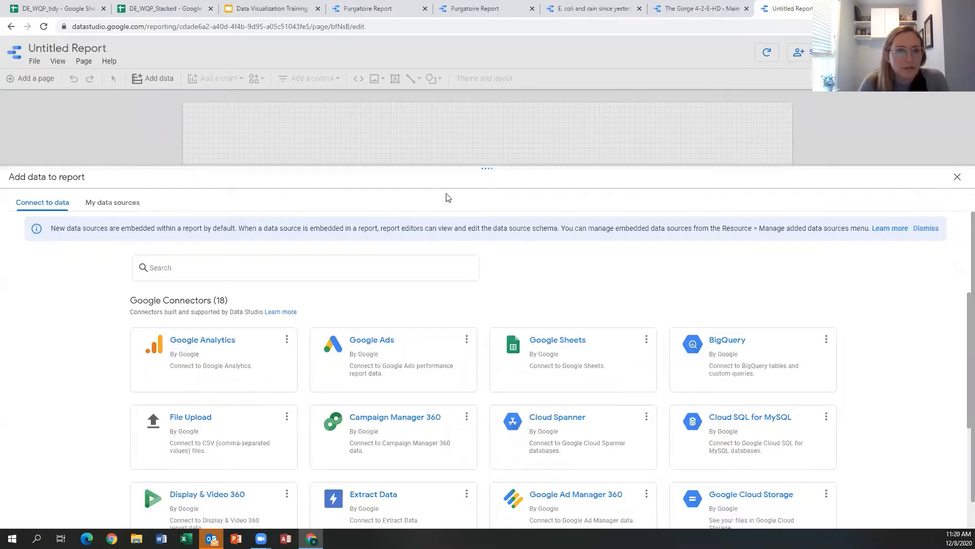
left_click(957, 176)
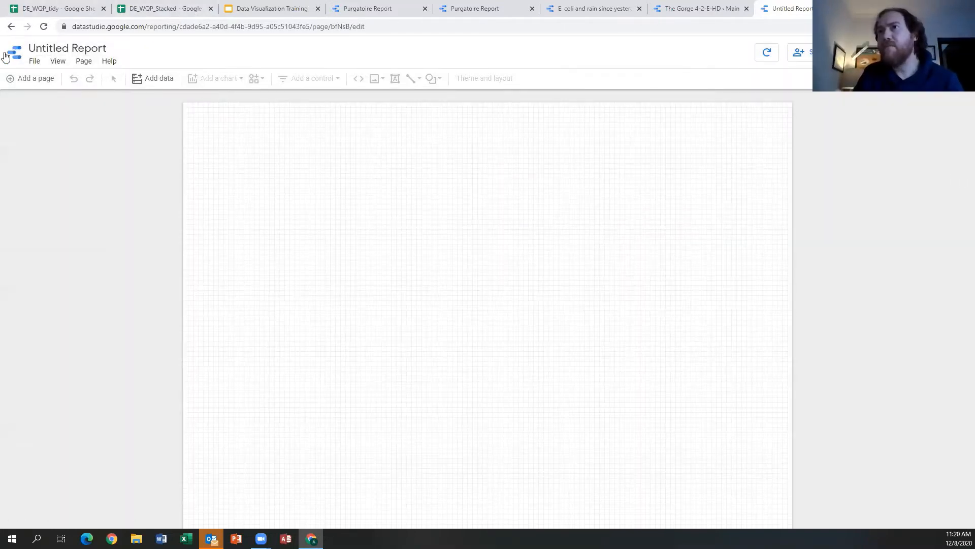
left_click(10, 27)
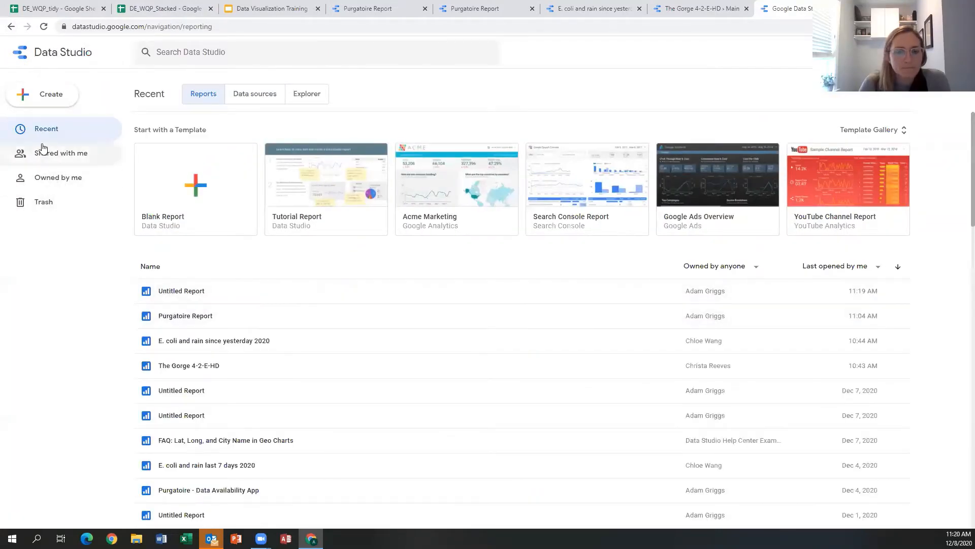
Create a new Google Sheets data source from Sheet1 of the DE_WQP_tidy spreadsheet
left_click(42, 109)
left_click(41, 142)
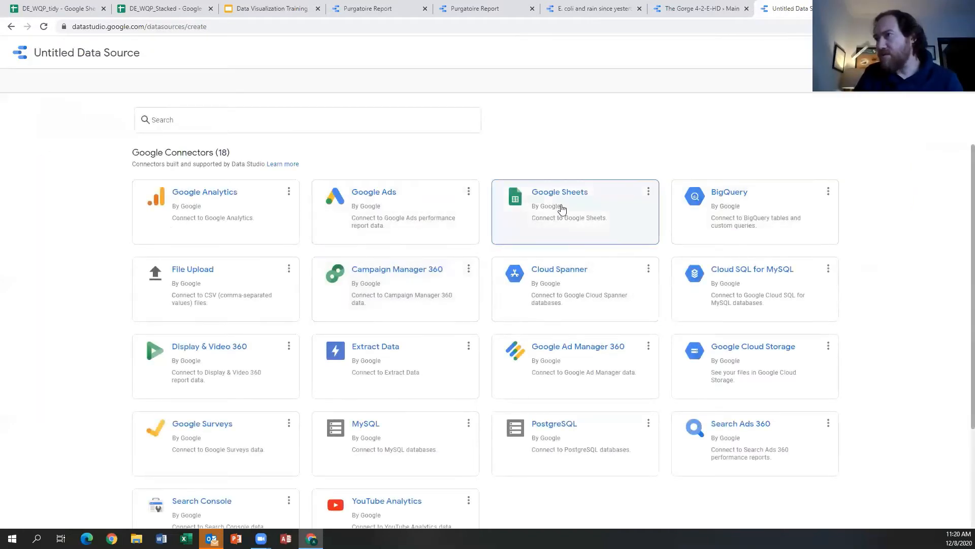
left_click(562, 209)
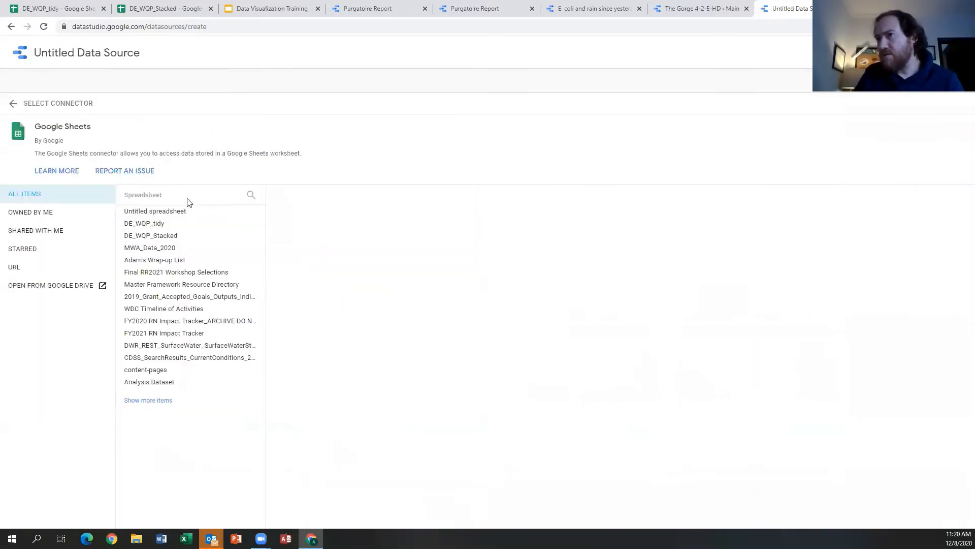
left_click(141, 226)
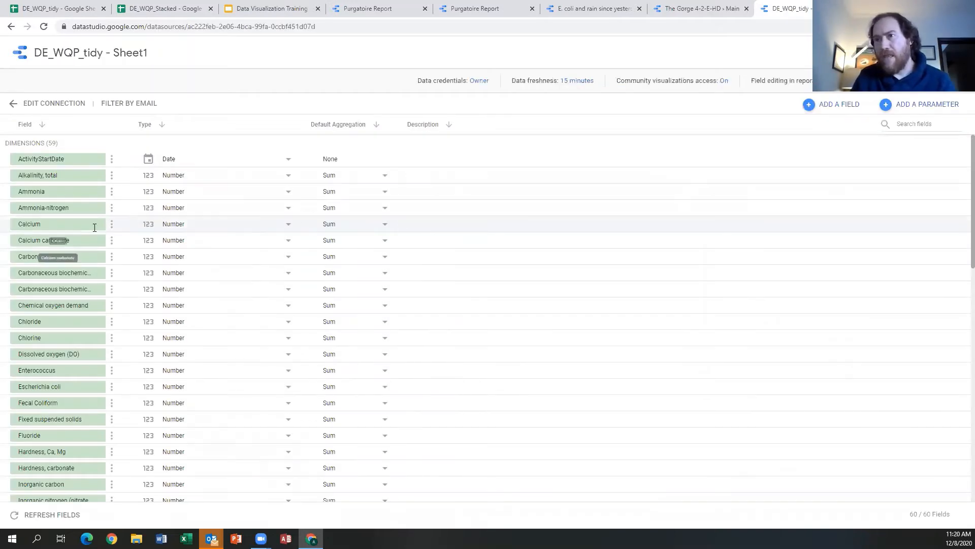
Change the LatLong field's type to the geographic type Latitude, Longitude and accept the change
scroll(81, 304, "down", 3)
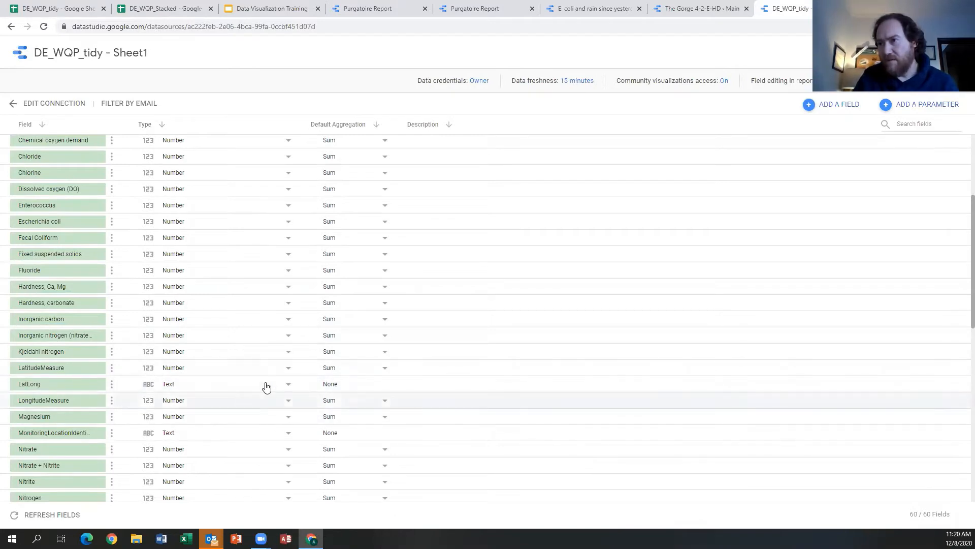
left_click(289, 386)
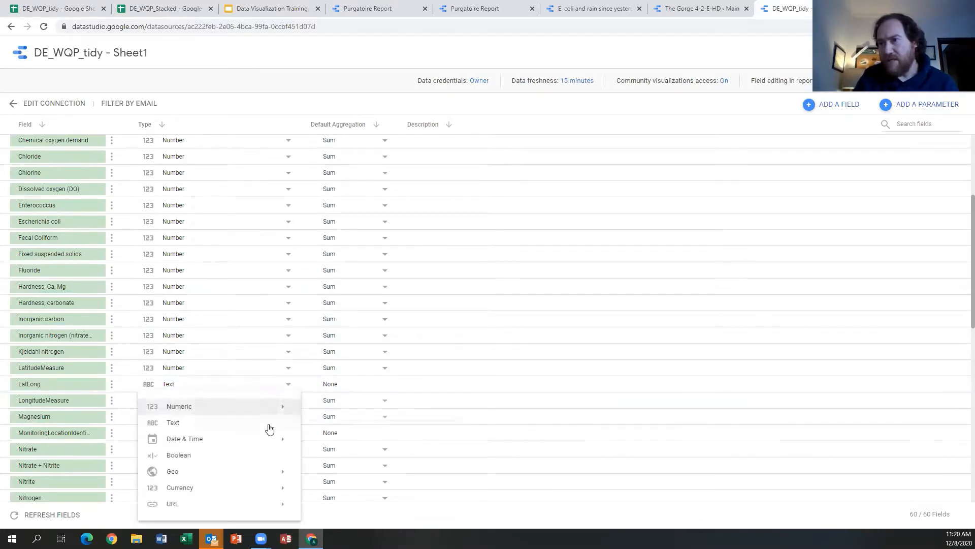
mouse_move(282, 477)
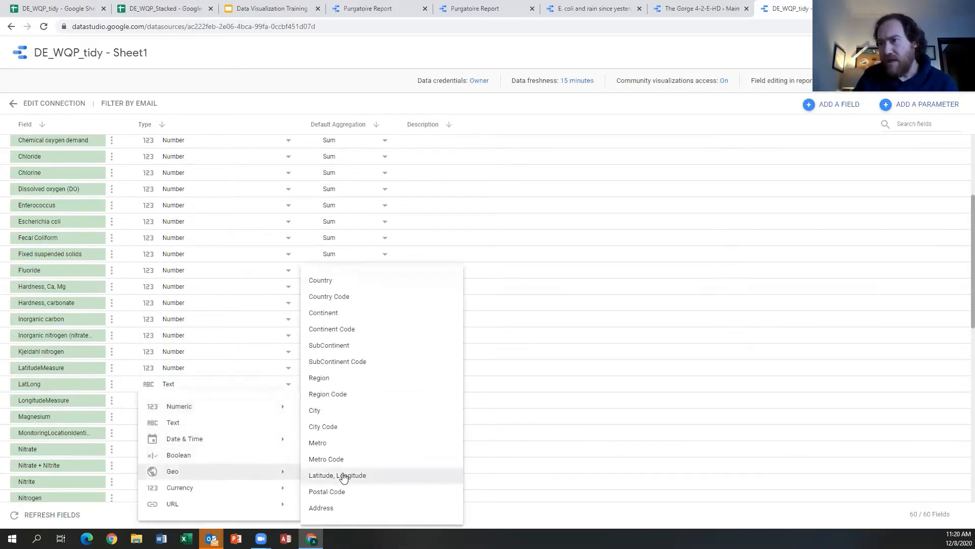
left_click(394, 475)
left_click(577, 312)
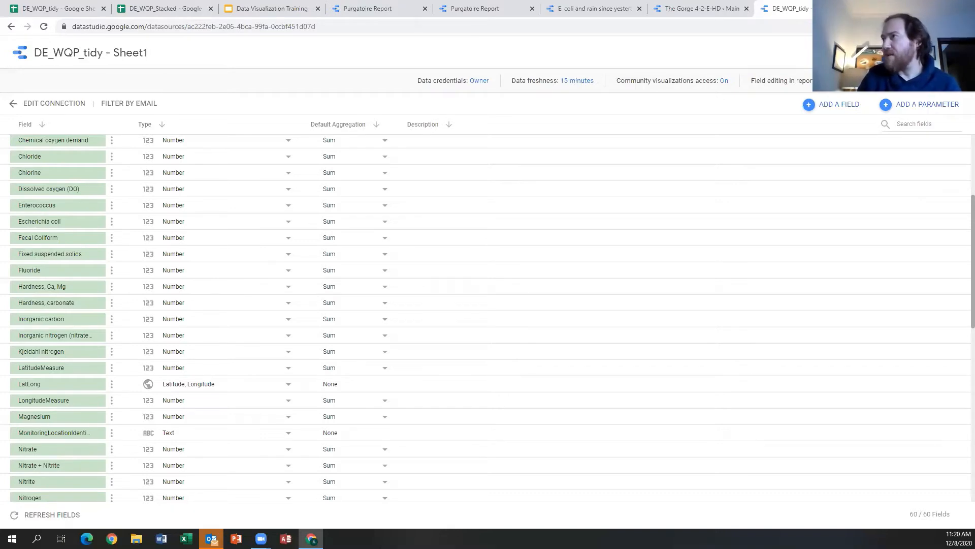
Create a new report from the DE_WQP_tidy data source and add its data to the report
left_click(850, 53)
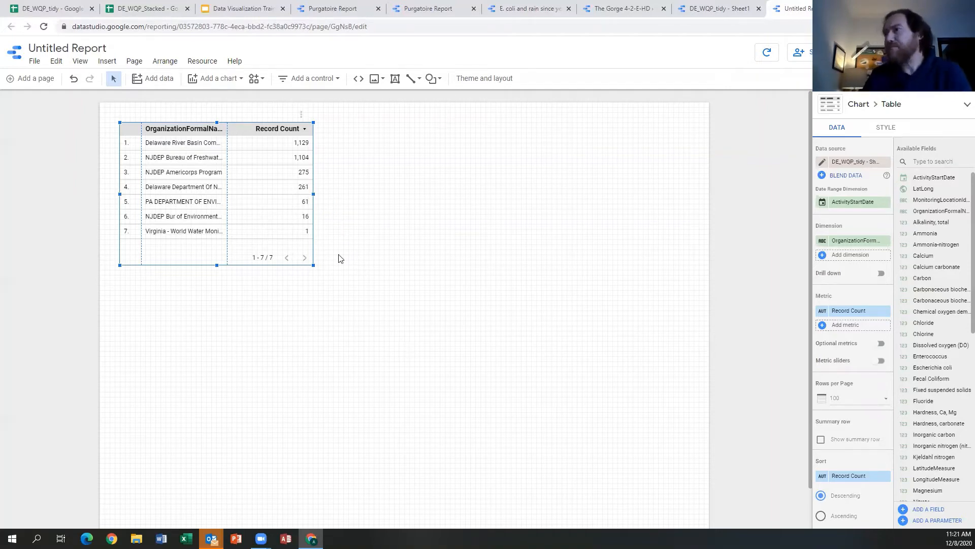
scroll(346, 322, "down", 1)
scroll(369, 315, "up", 1)
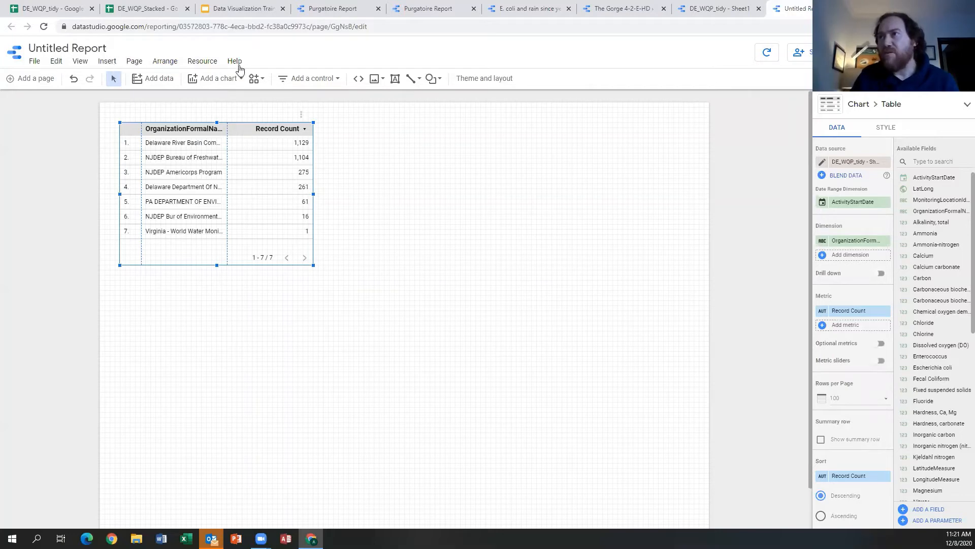
Insert a Google Maps chart below the table, spanning nearly the full width of the report page
left_click(109, 63)
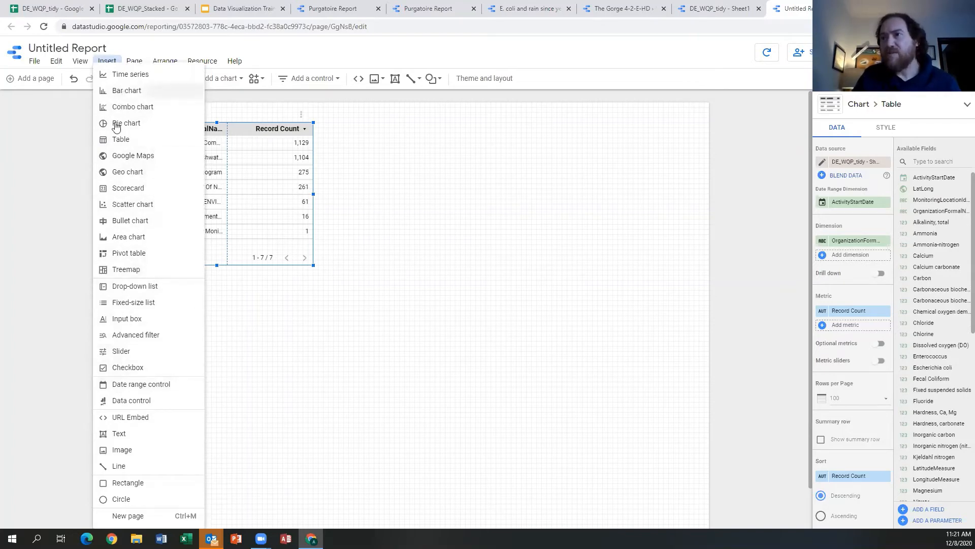
left_click(131, 157)
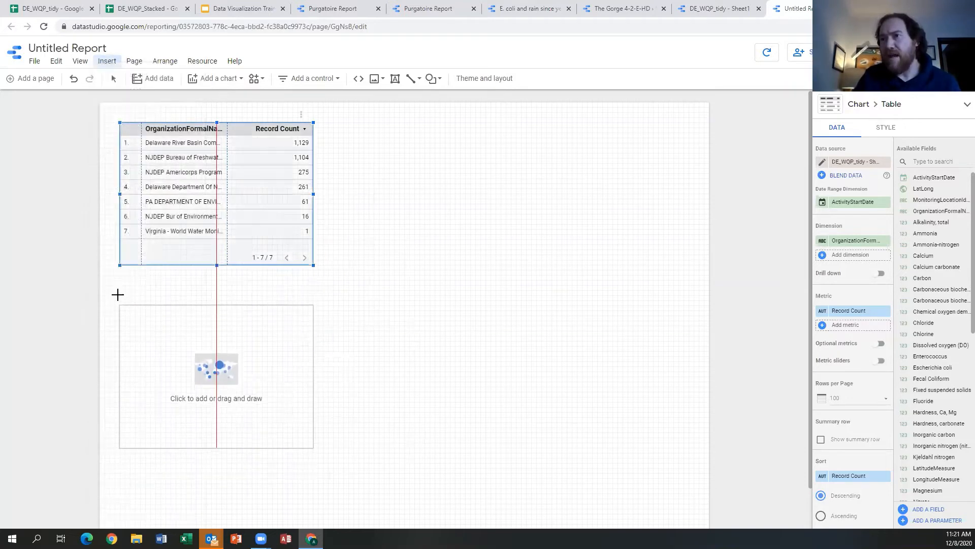
mouse_move(110, 282)
left_mouse_down()
mouse_move(303, 427)
mouse_move(638, 525)
mouse_move(688, 508)
left_mouse_up()
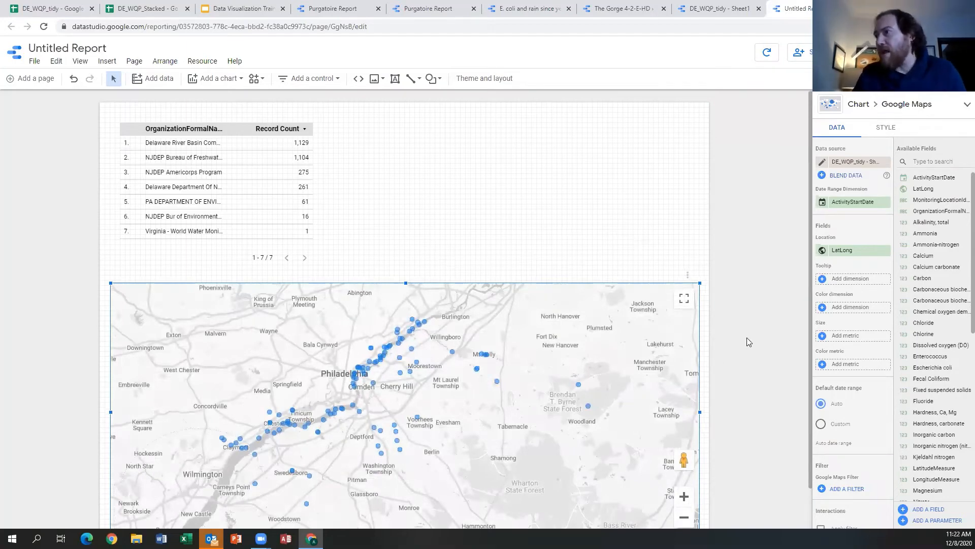
left_click(730, 294)
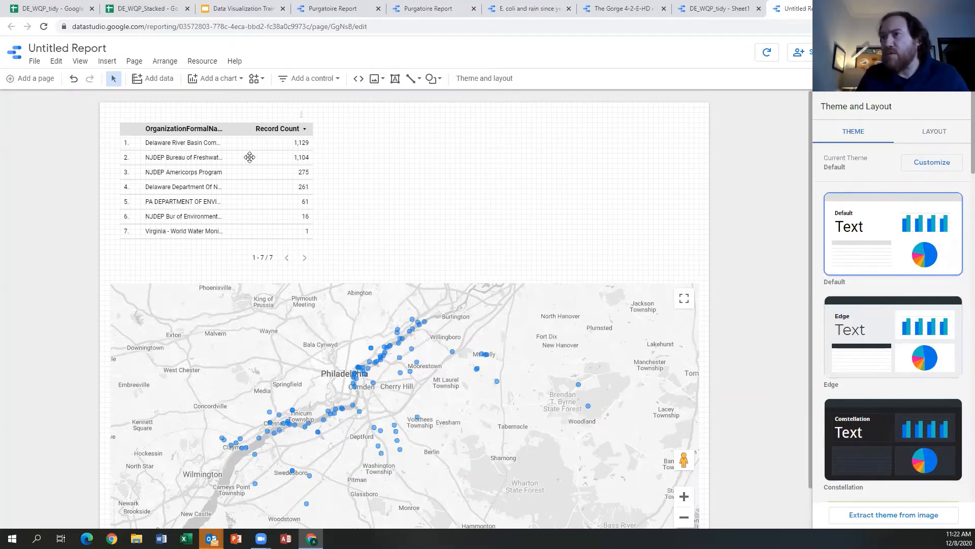
Check the data settings of the table and the map, and try the map's zooming in view mode
left_click(240, 143)
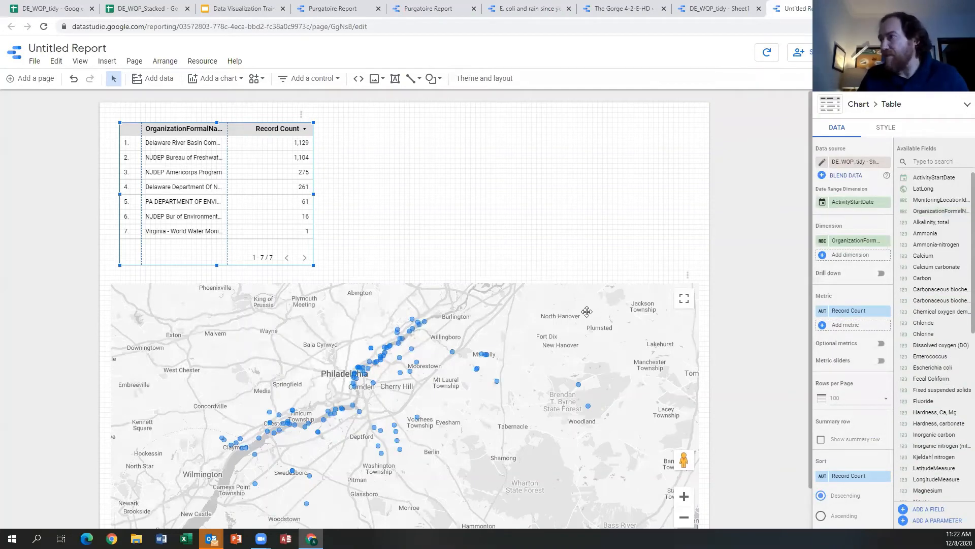
left_click(569, 337)
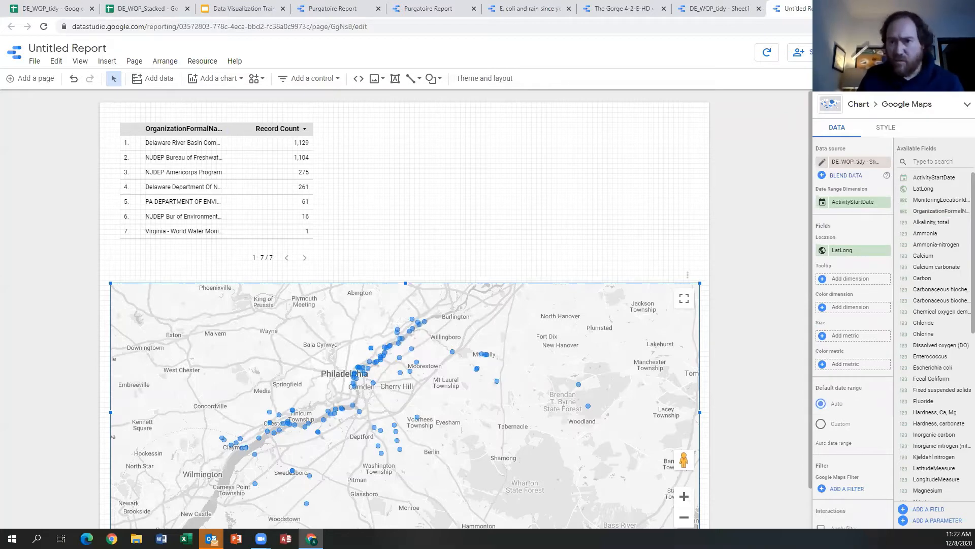
left_click(877, 52)
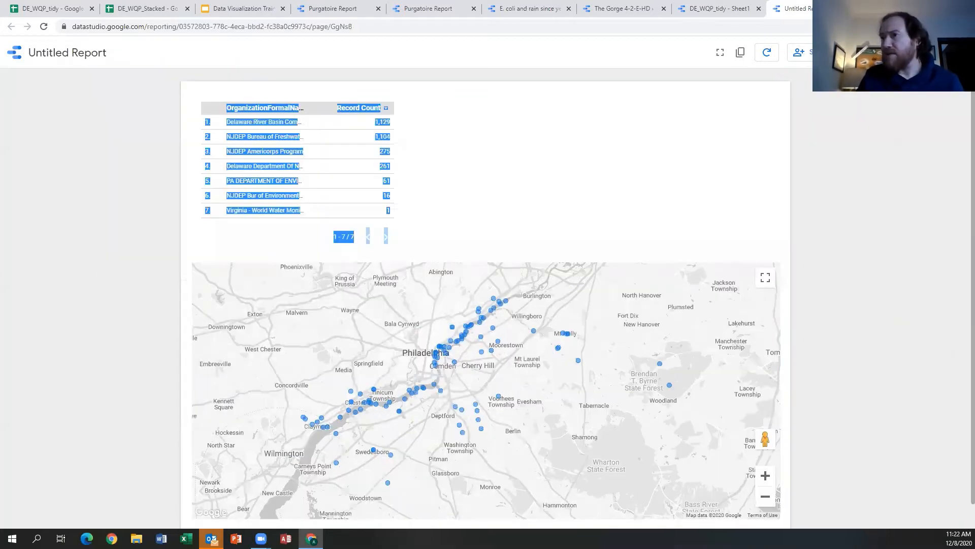
left_click(819, 237)
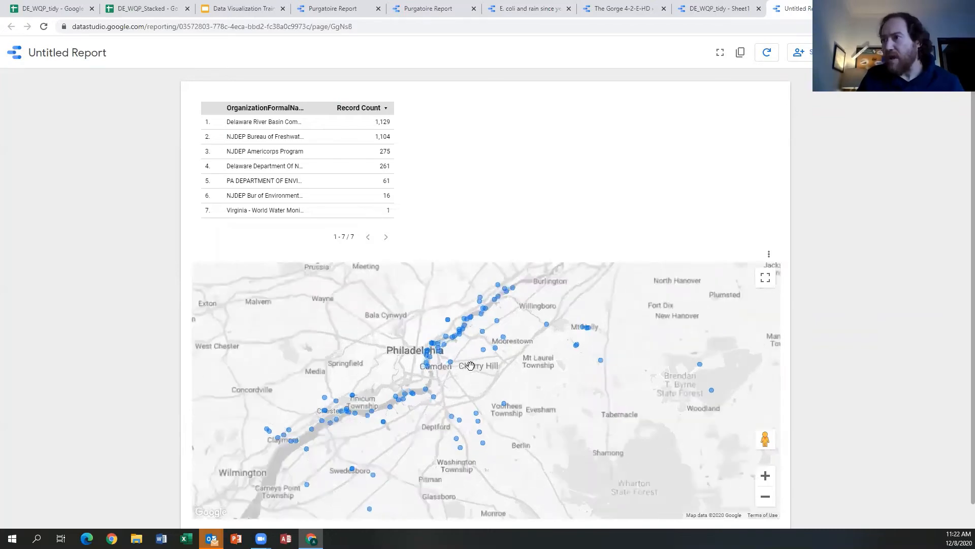
scroll(440, 352, "up", 3)
scroll(439, 352, "down", 2)
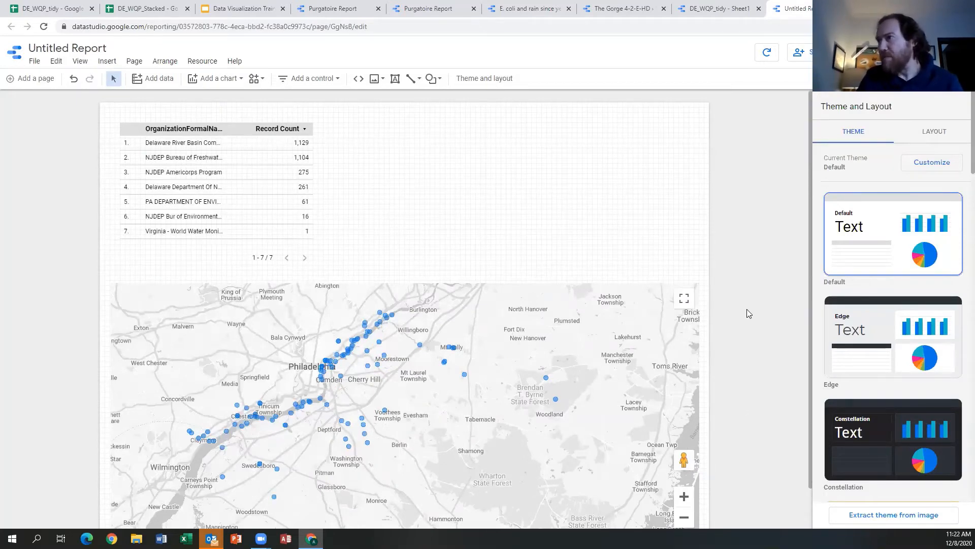
Size the map's bubbles by Record Count and colour them by the OrganizationFormalName dimension
scroll(559, 327, "down", 2)
left_click(524, 306)
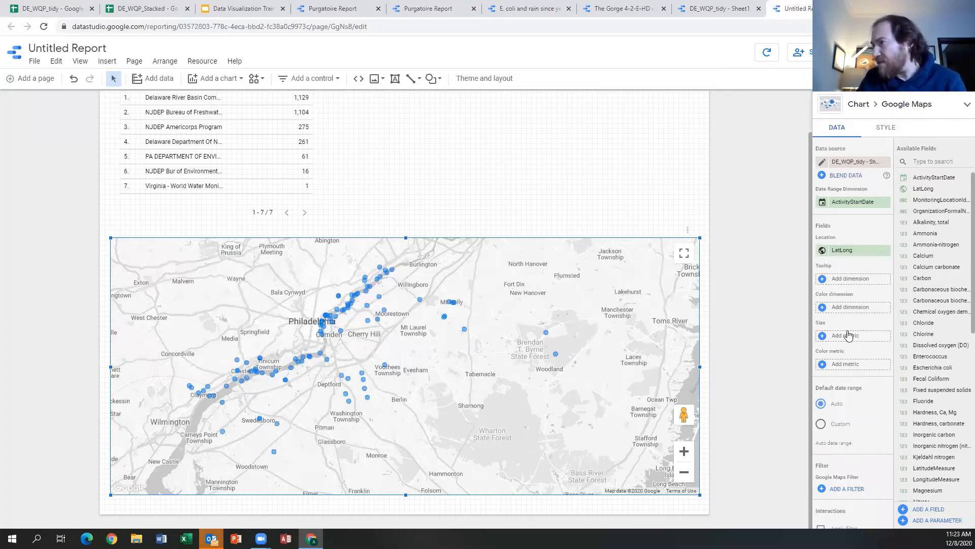
scroll(950, 381, "down", 6)
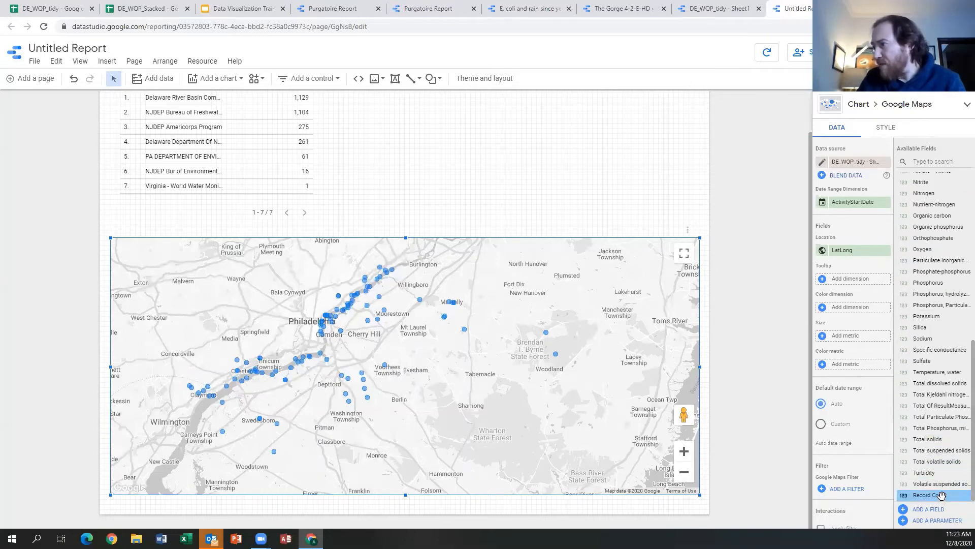
left_click_drag(939, 494, 864, 335)
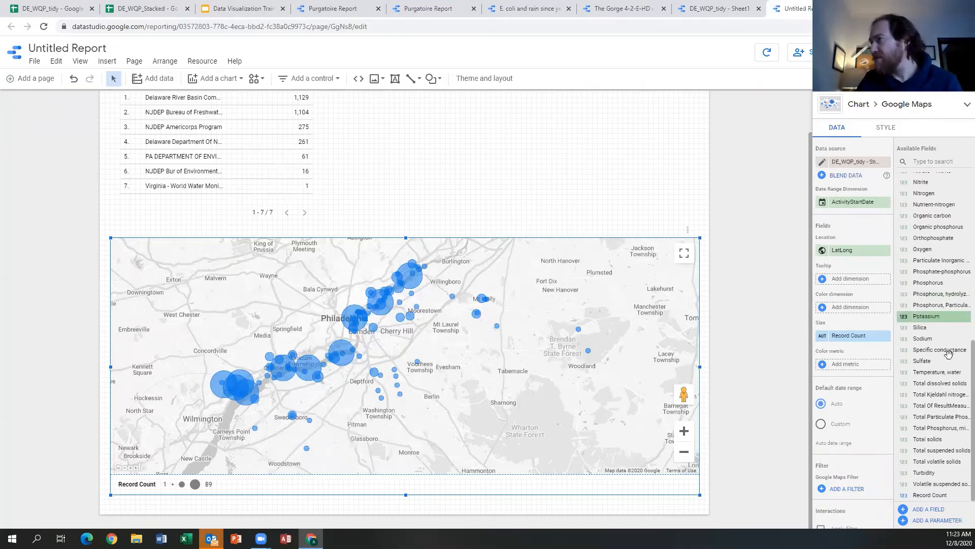
scroll(945, 319, "up", 6)
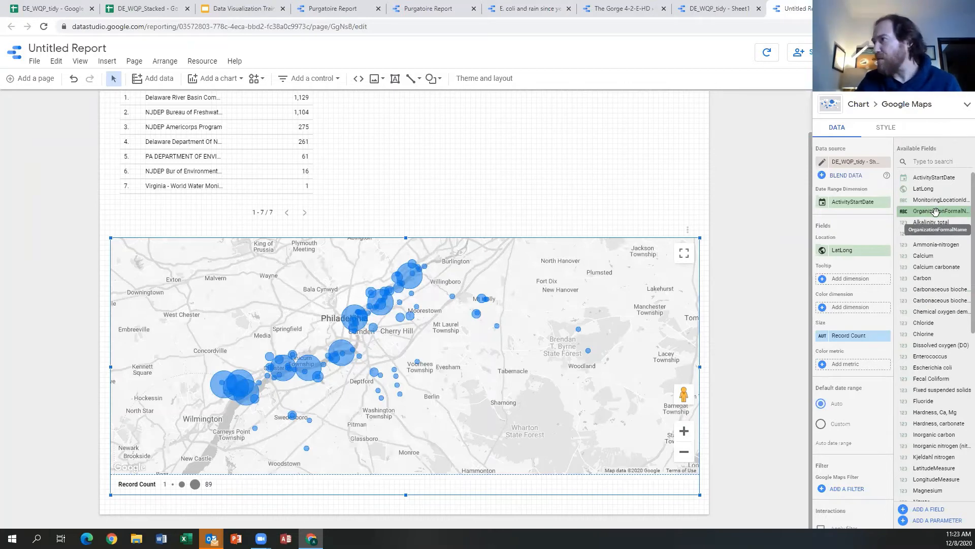
left_click_drag(941, 210, 866, 313)
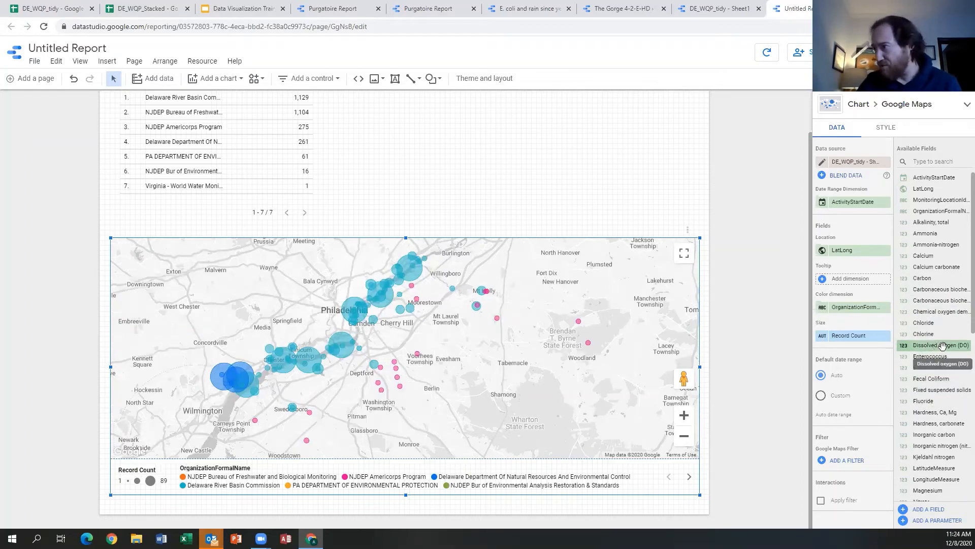
Replace the map's size metric with Dissolved oxygen (DO) and set its aggregation to Average
left_click_drag(944, 345, 865, 339)
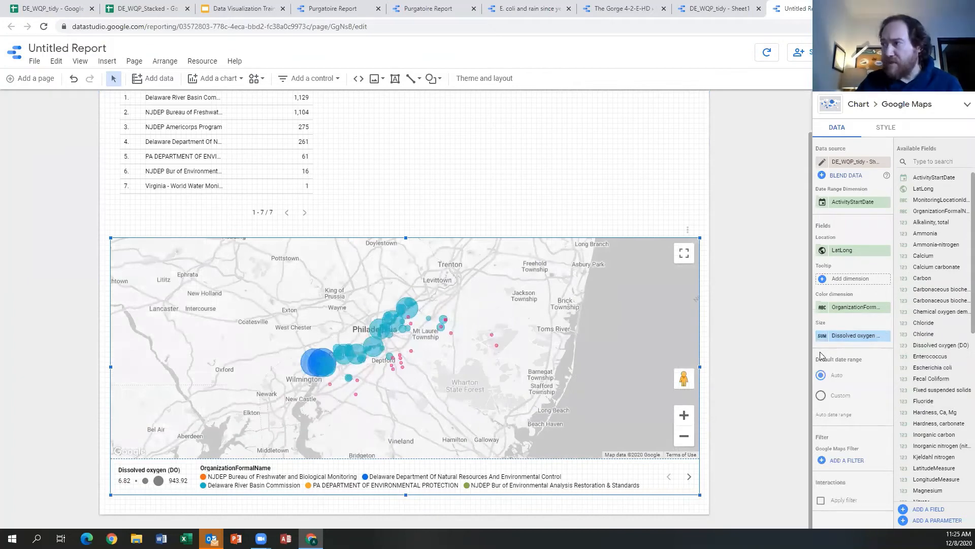
mouse_move(823, 340)
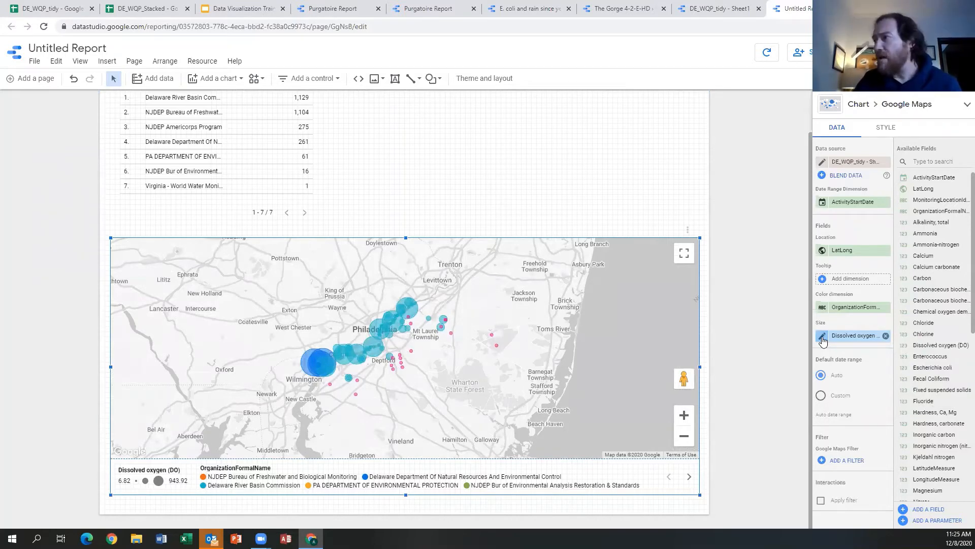
left_click(823, 339)
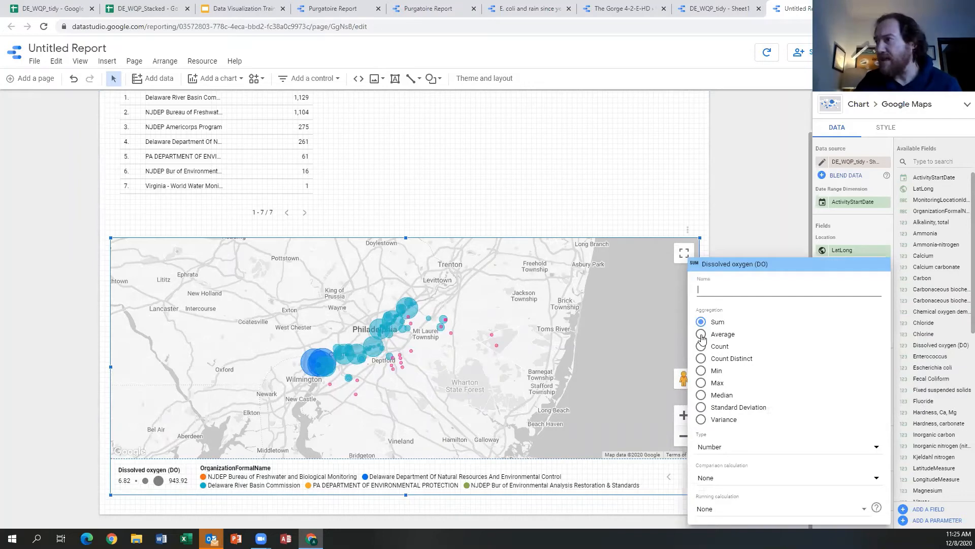
left_click(701, 334)
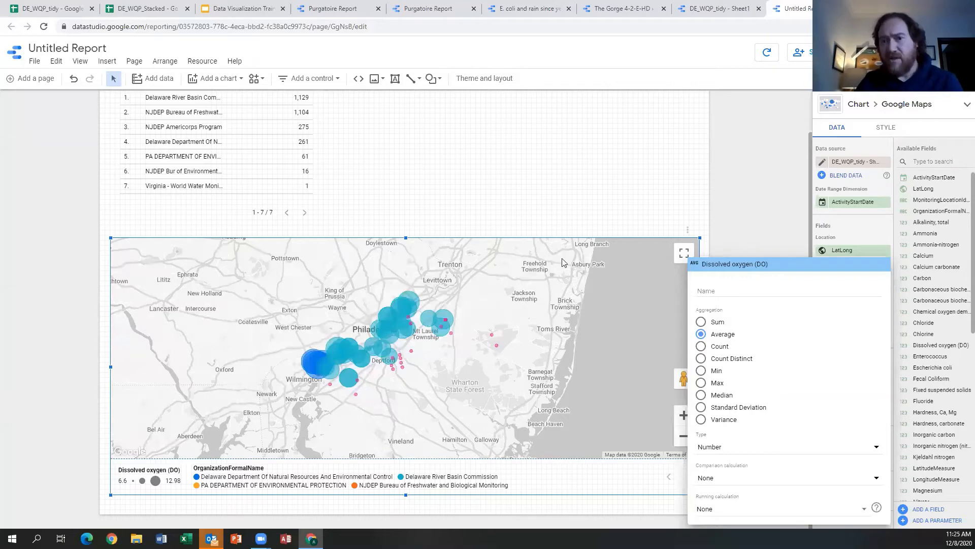
left_click(423, 367)
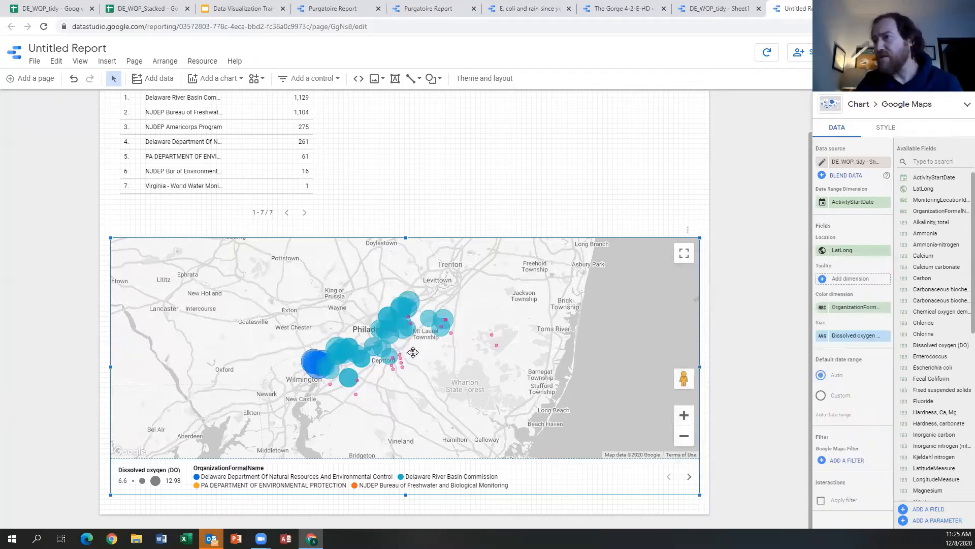
Add a date range control beside the table, aligned with the table's top edge
scroll(762, 348, "up", 1)
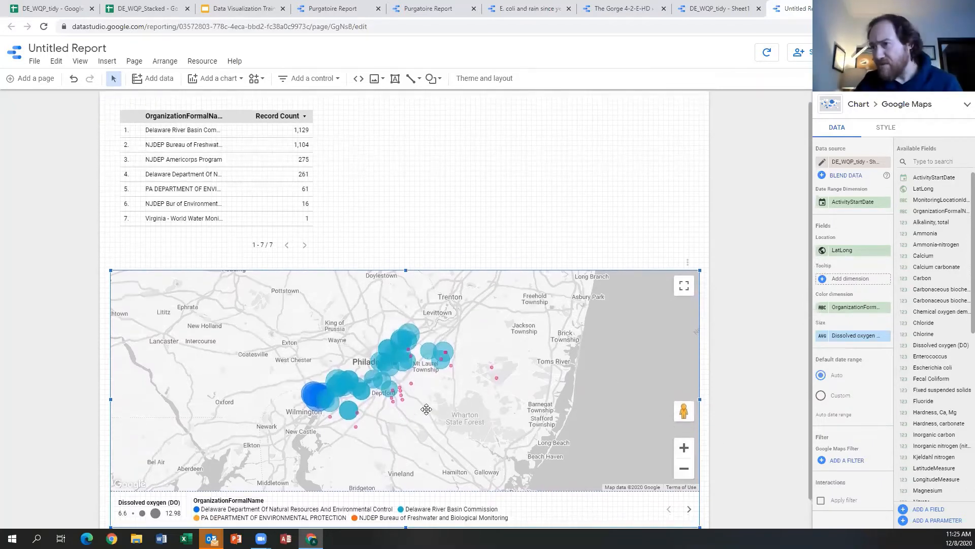
scroll(422, 414, "down", 1)
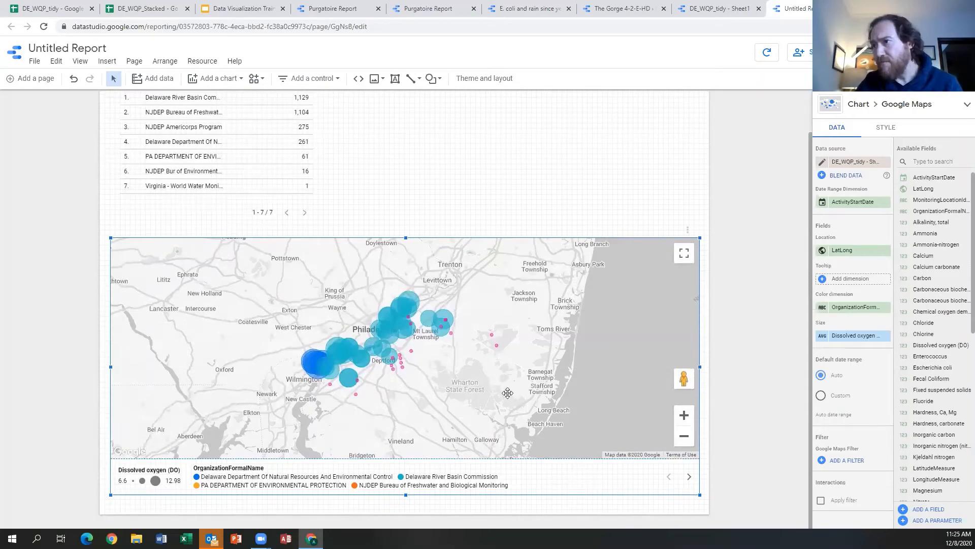
scroll(686, 266, "up", 1)
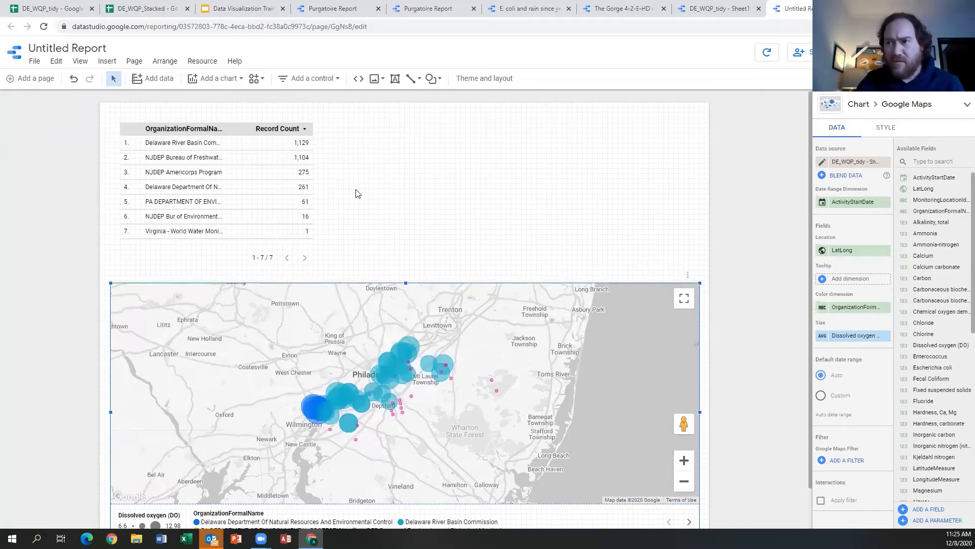
left_click(107, 61)
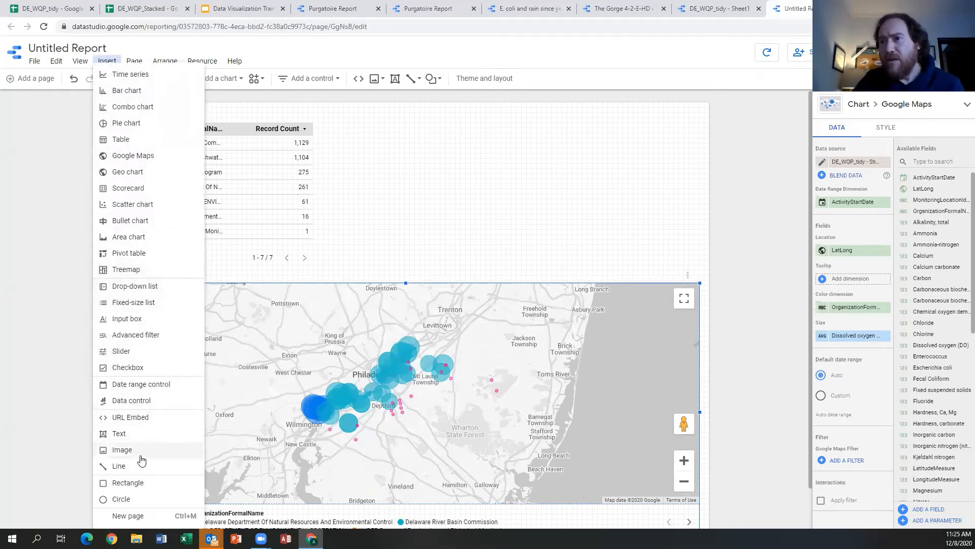
left_click(136, 385)
left_click(328, 123)
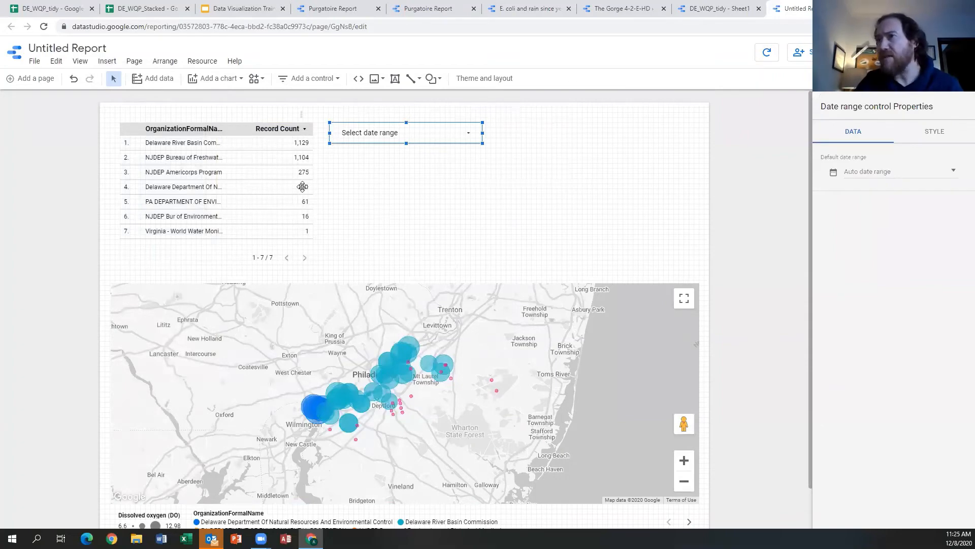
Add a drop-down list control for OrganizationFormalName directly below the date range control
left_click(107, 62)
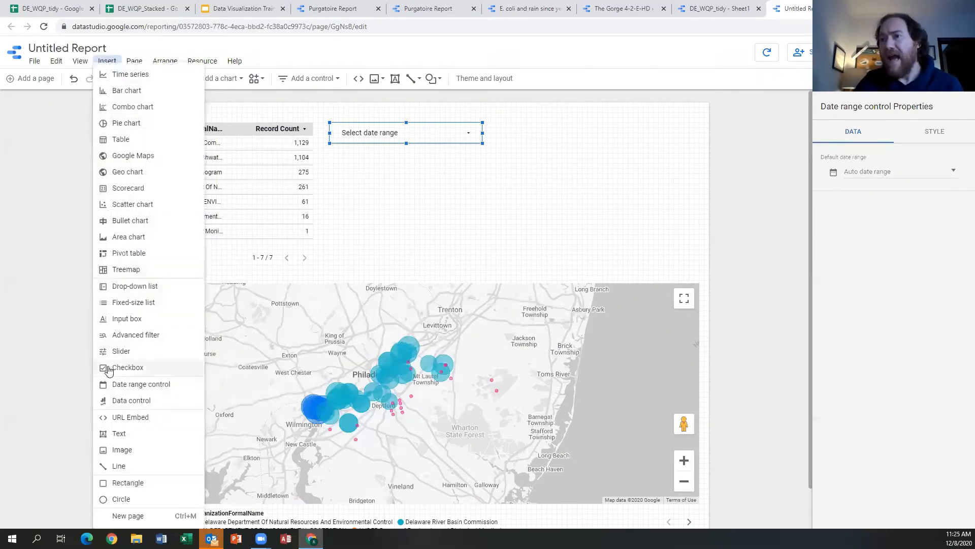
left_click(136, 287)
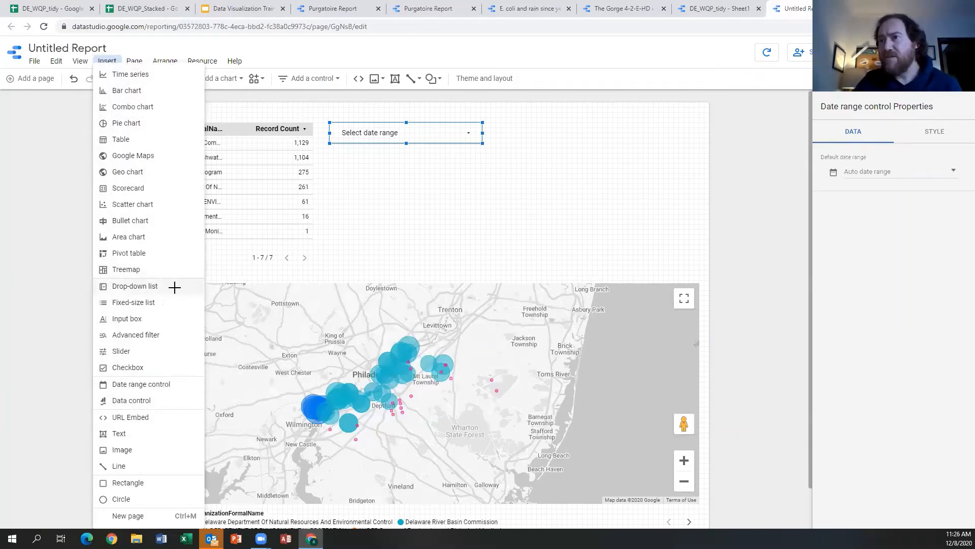
left_click(329, 152)
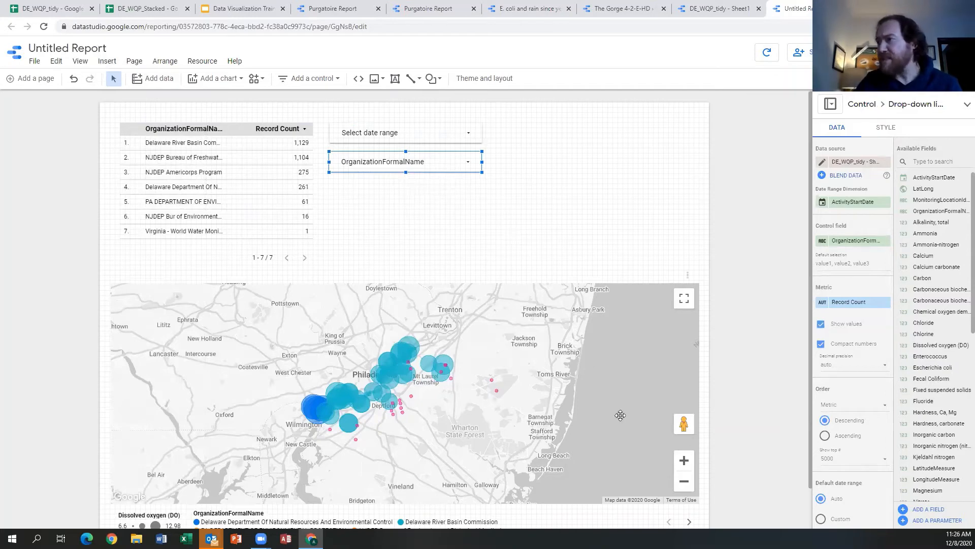
Set the map's size metric to Record Count and check the metric's aggregation settings
scroll(707, 344, "down", 1)
left_click(695, 346)
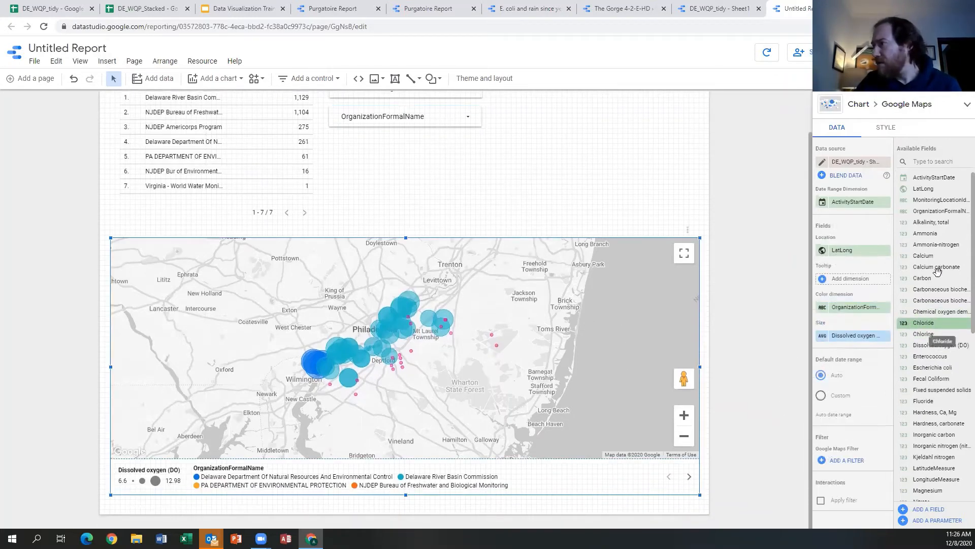
scroll(949, 453, "down", 2)
scroll(949, 455, "down", 5)
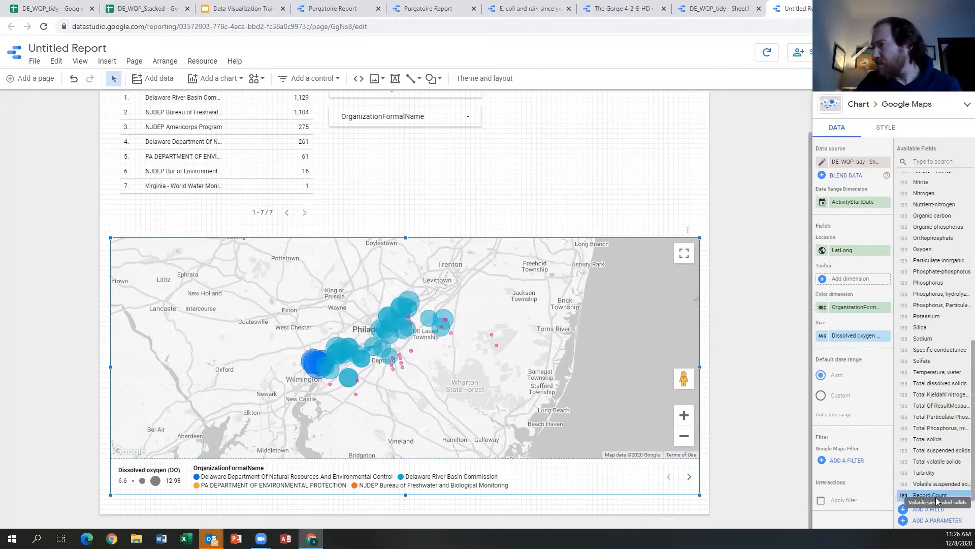
left_click_drag(902, 474, 857, 343)
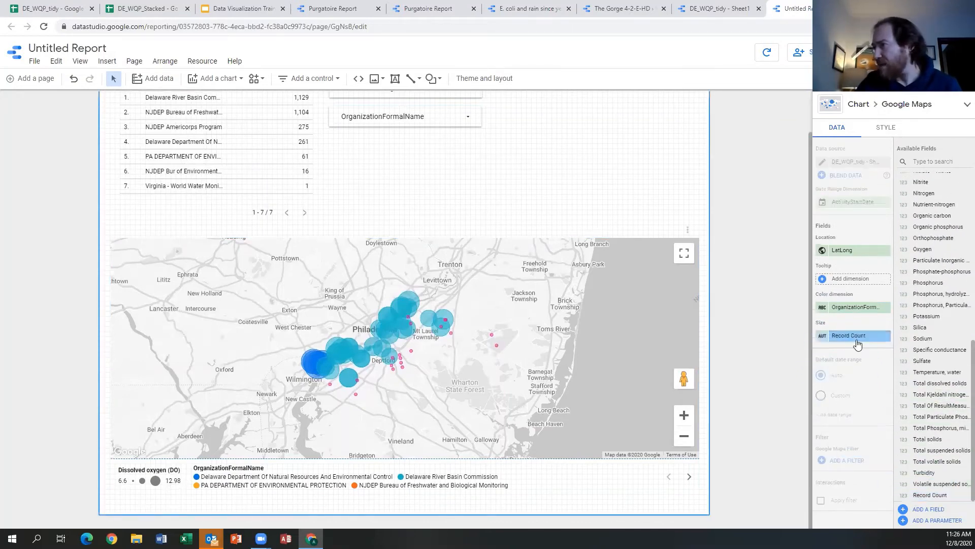
left_click(824, 337)
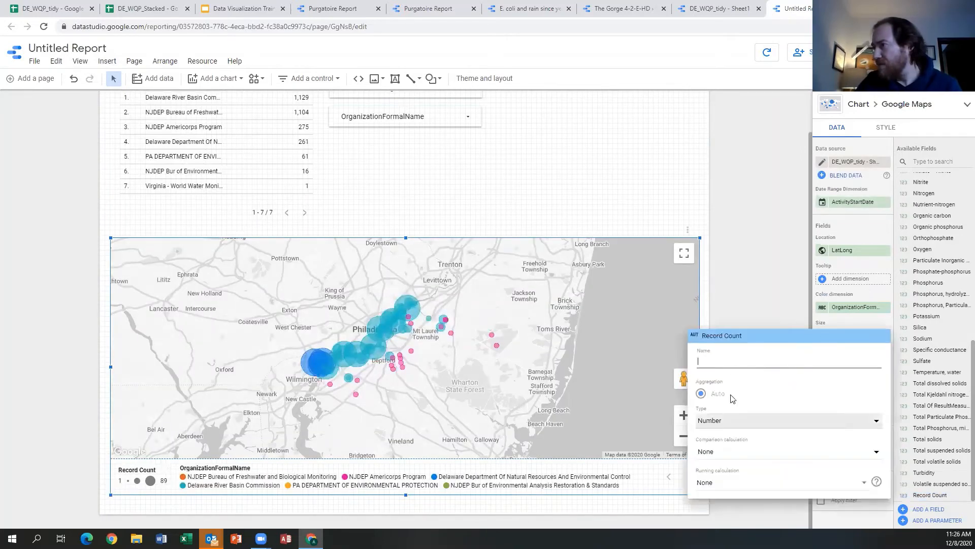
left_click(747, 288)
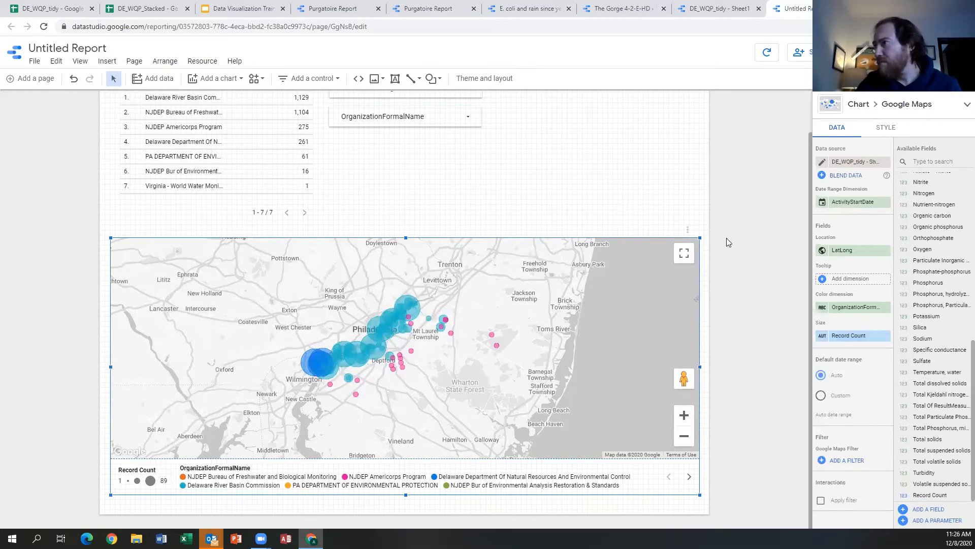
Preview the report as a viewer and filter OrganizationFormalName to only Delaware River Basin Commission to examine the table and map
scroll(669, 182, "up", 1)
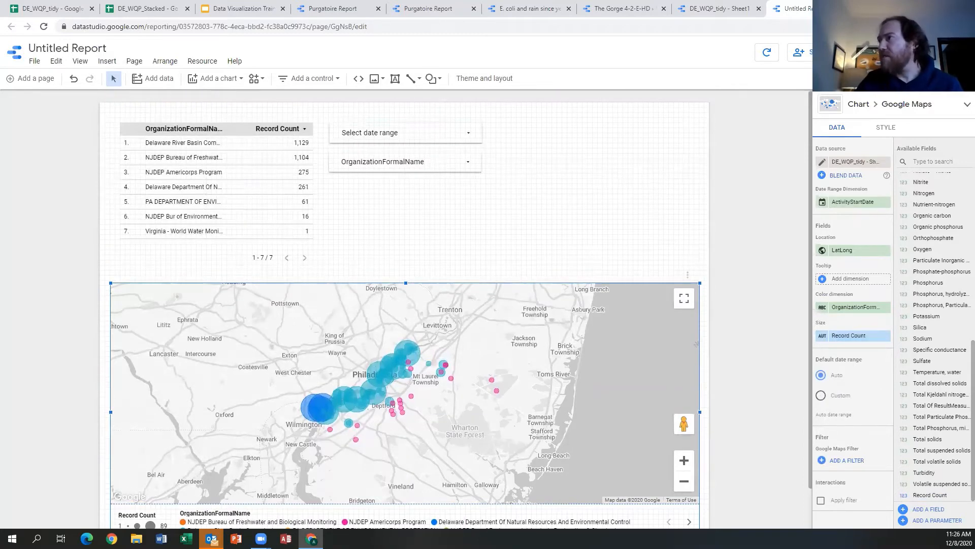
left_click(881, 52)
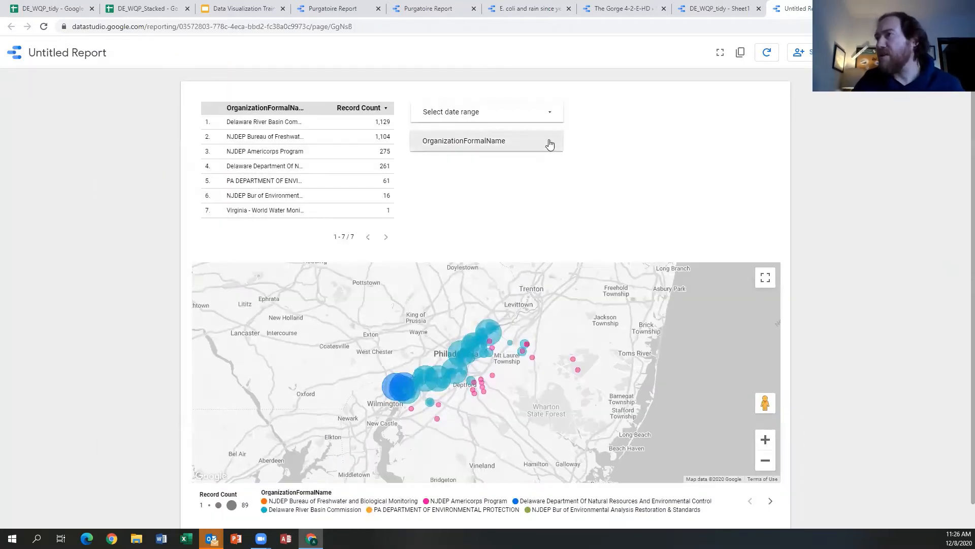
left_click(550, 146)
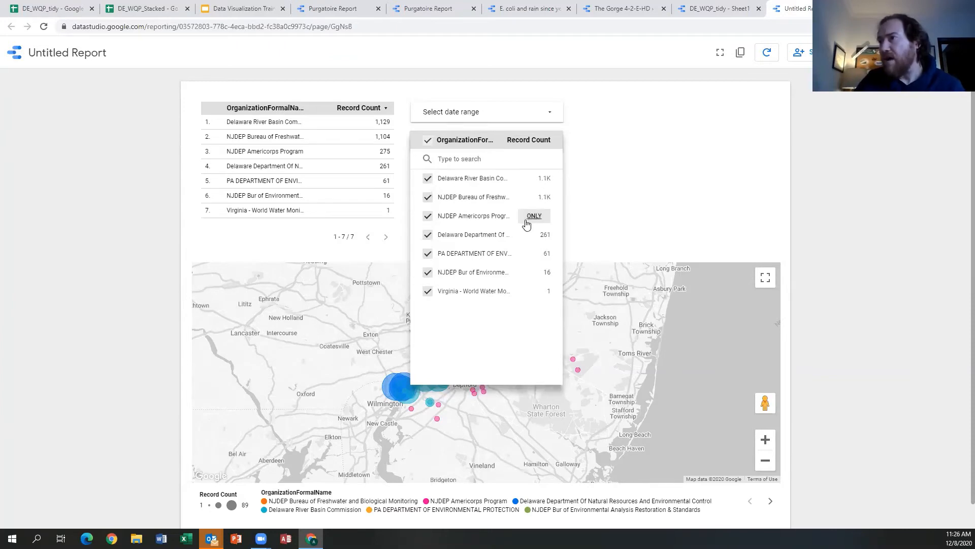
left_click(534, 178)
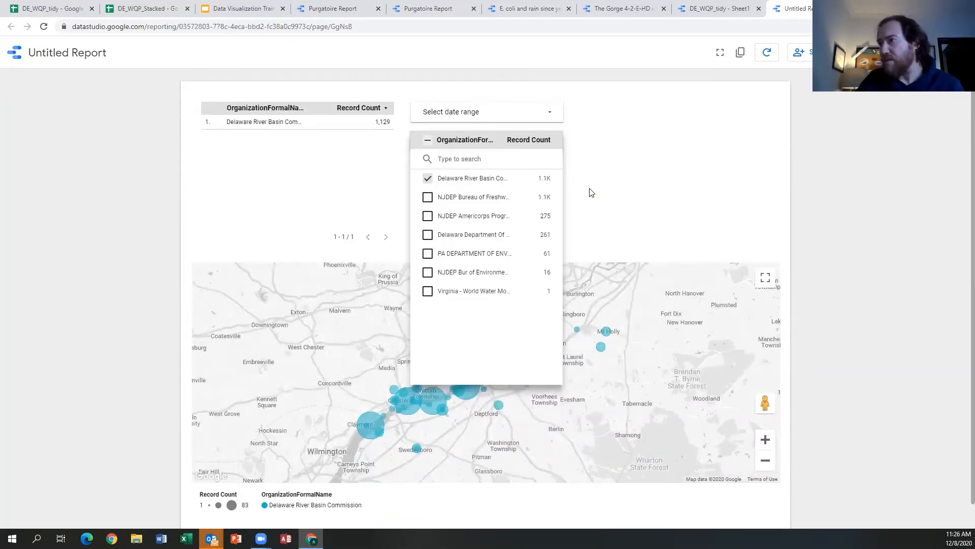
left_click(592, 192)
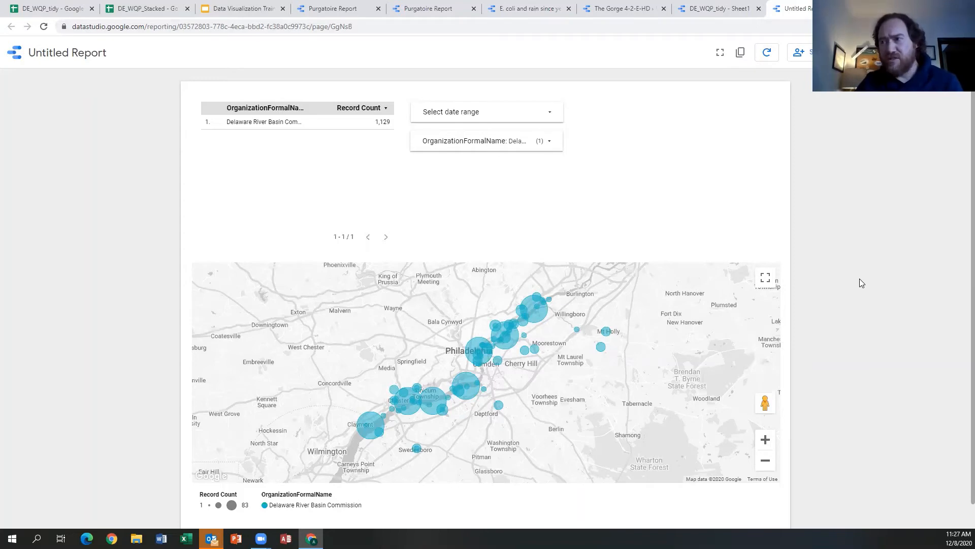
scroll(868, 310, "down", 1)
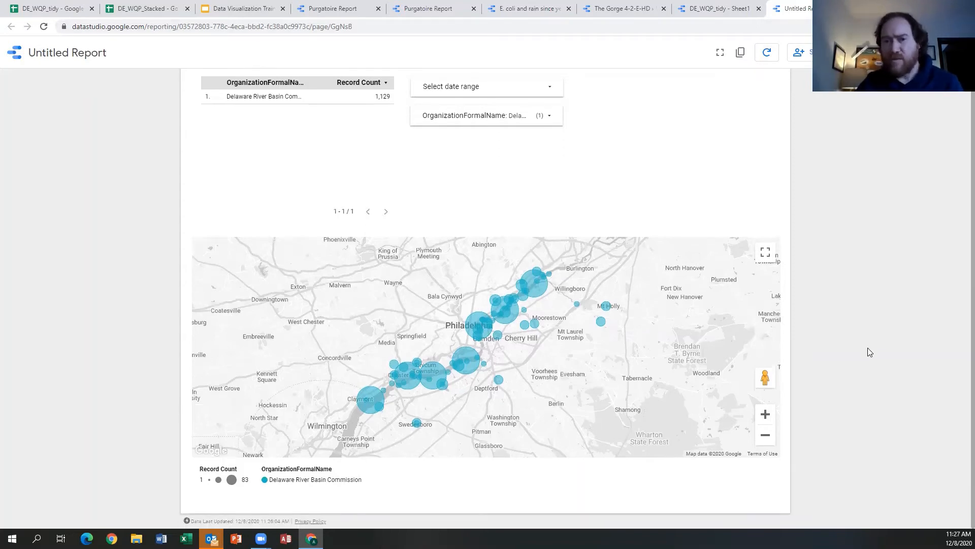
scroll(866, 365, "up", 1)
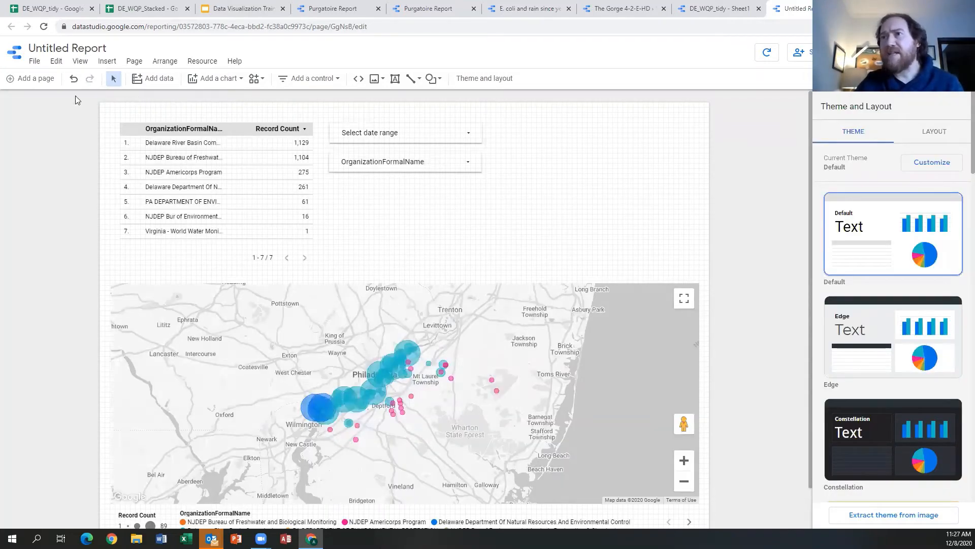
Add a second report page and insert a time series chart enlarged across most of the page's lower part
left_click(28, 83)
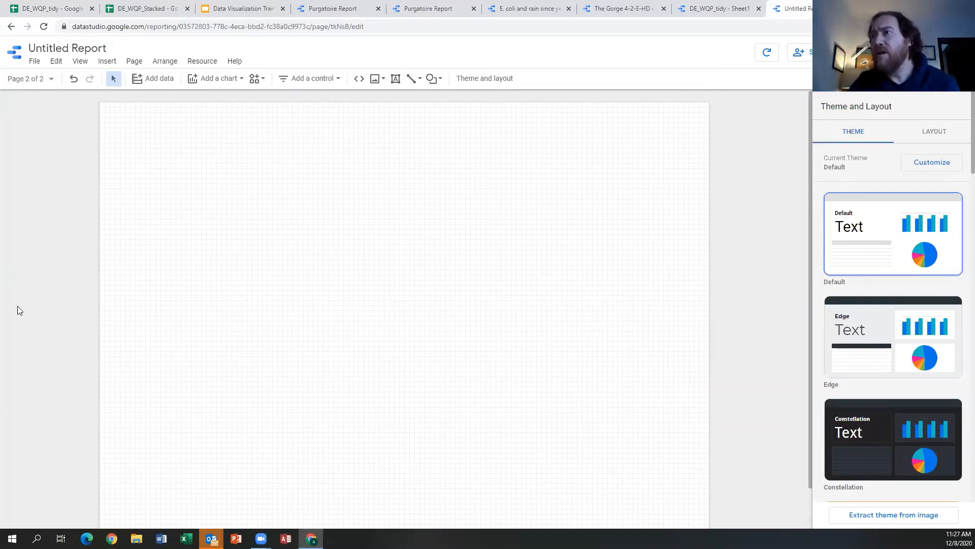
scroll(33, 358, "down", 1)
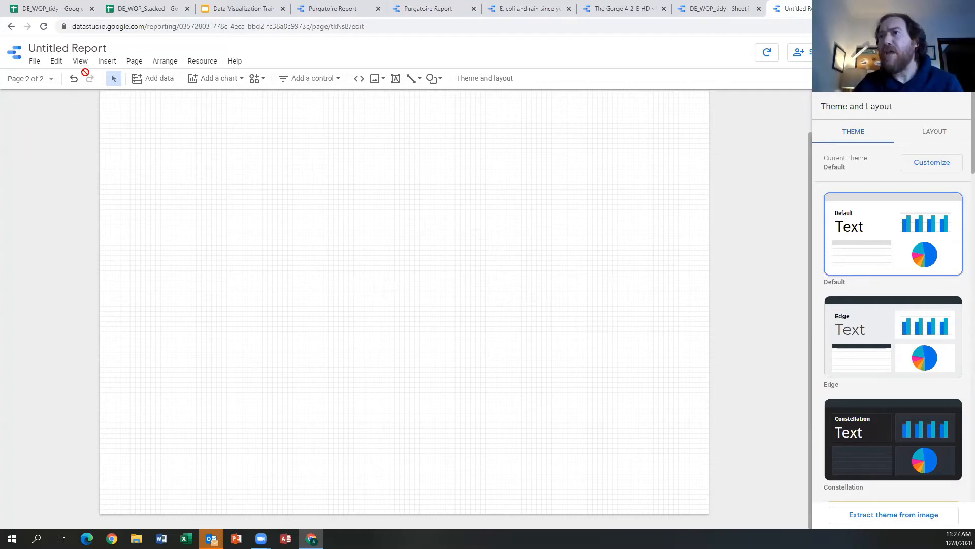
left_click(105, 63)
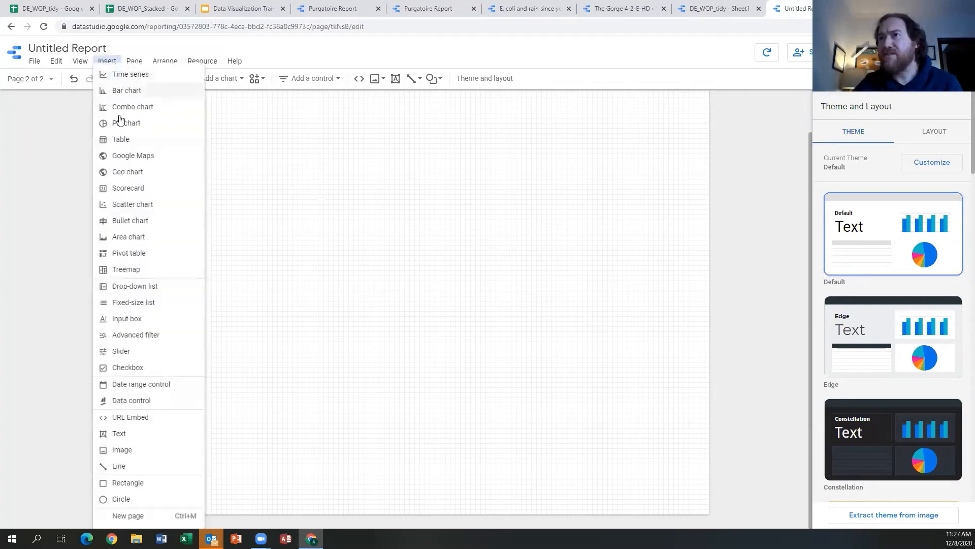
left_click(138, 77)
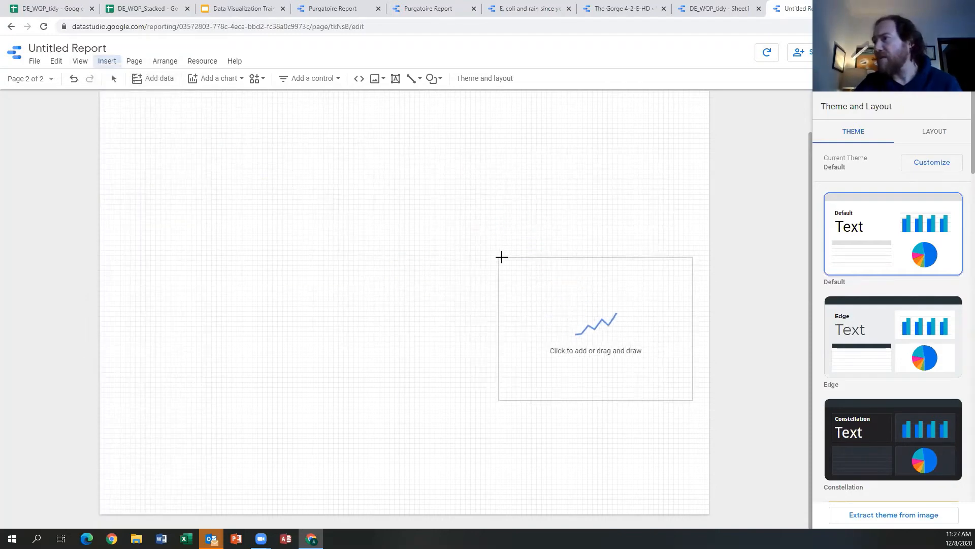
left_click(504, 217)
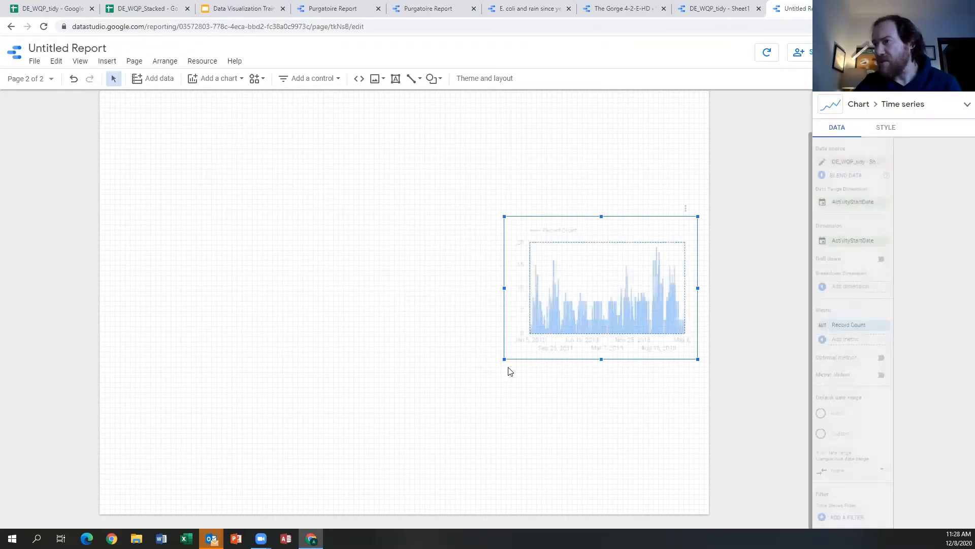
left_click_drag(504, 358, 249, 505)
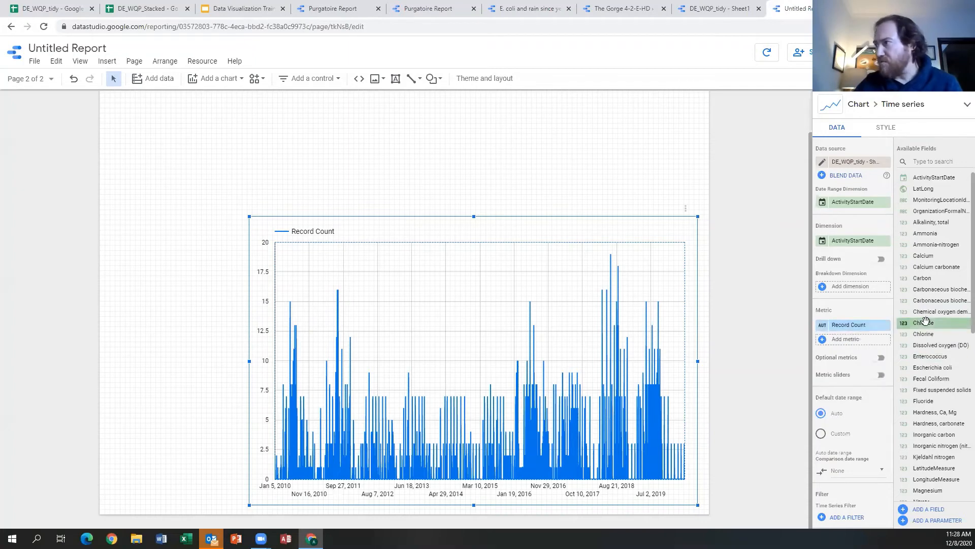
Replace the time series chart's Record Count metric with Chloride and set its aggregation to Average
left_click_drag(936, 322, 854, 329)
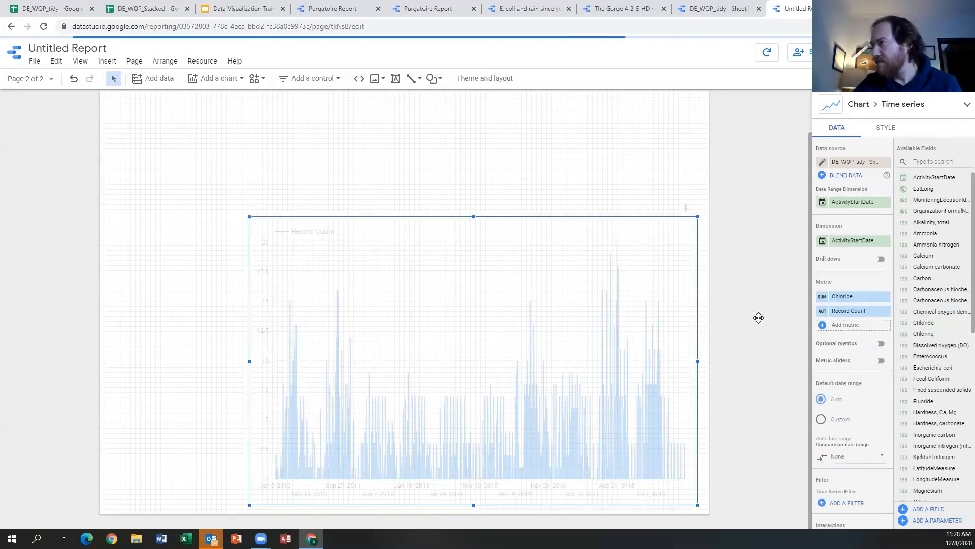
left_click(885, 310)
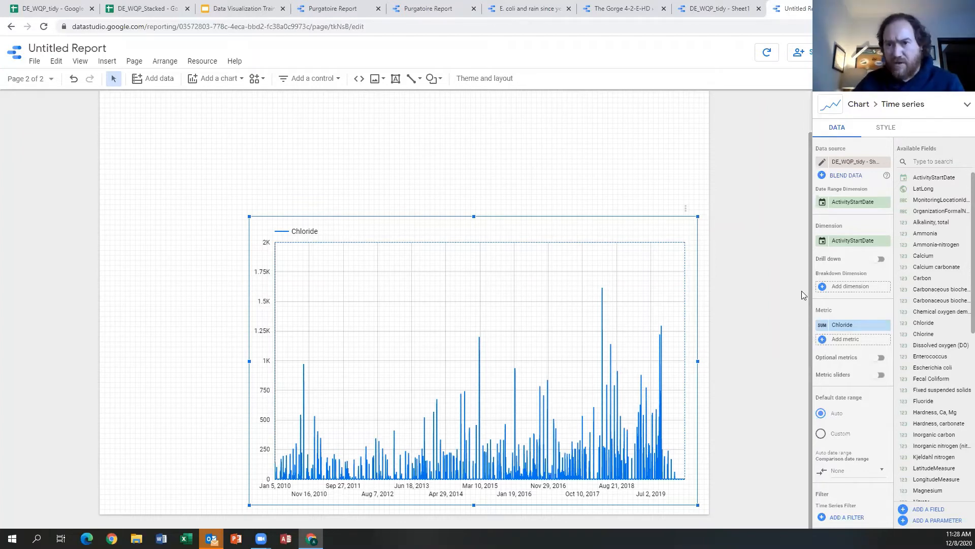
left_click(823, 327)
left_click(716, 336)
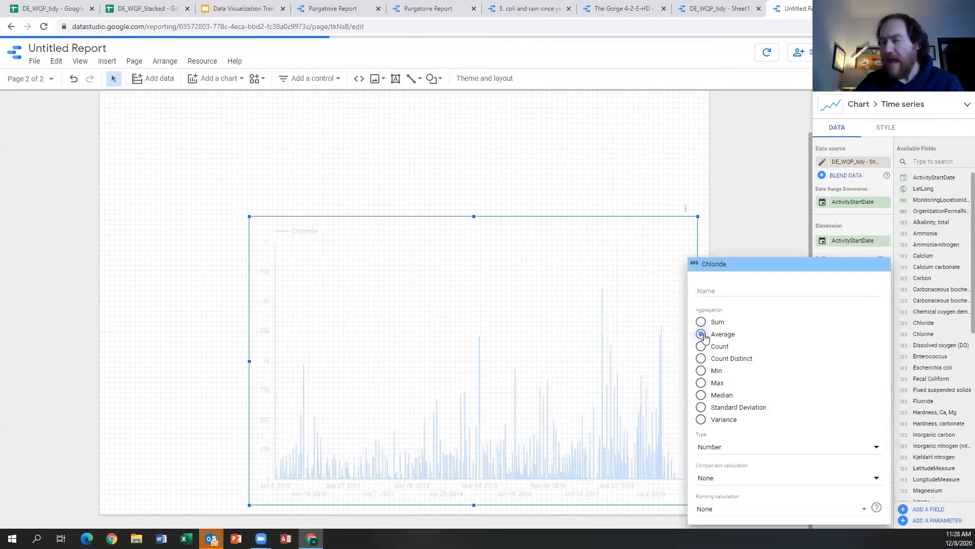
left_click(748, 209)
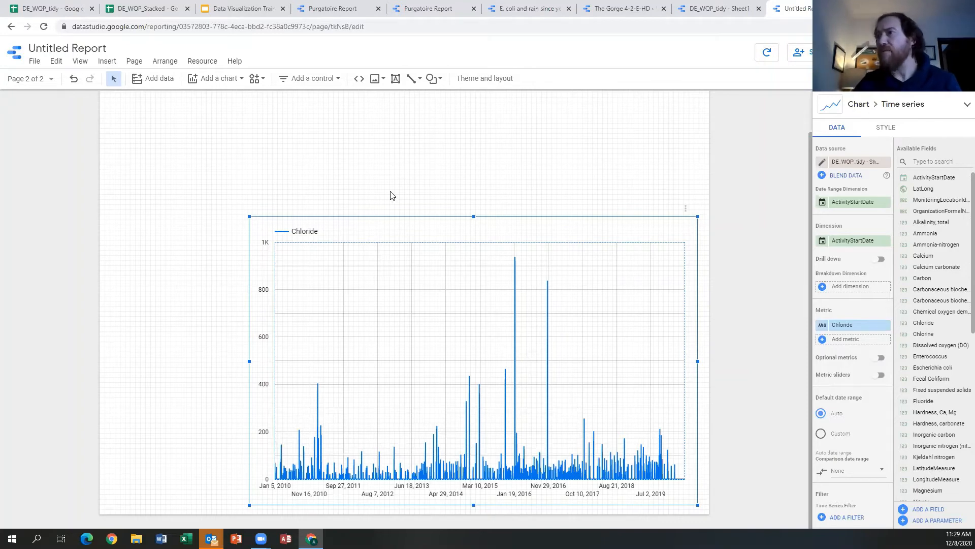
Add a date range control near the top of the second page, above the chart's left part
left_click(432, 168)
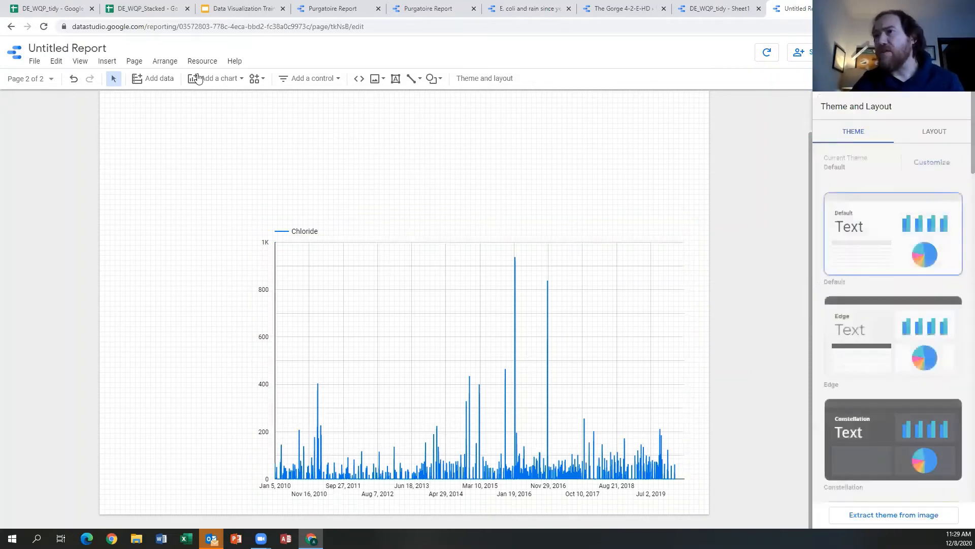
left_click(106, 62)
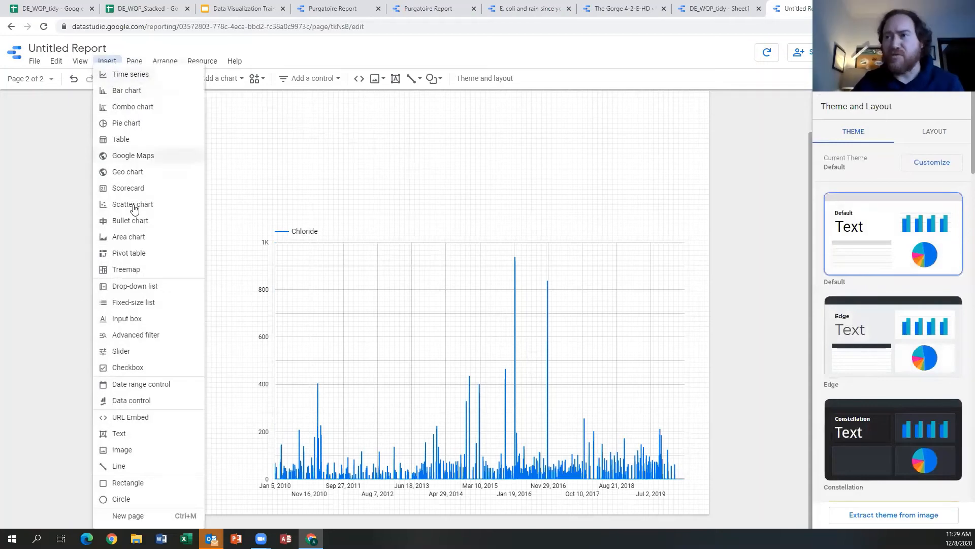
left_click(136, 385)
left_click(263, 99)
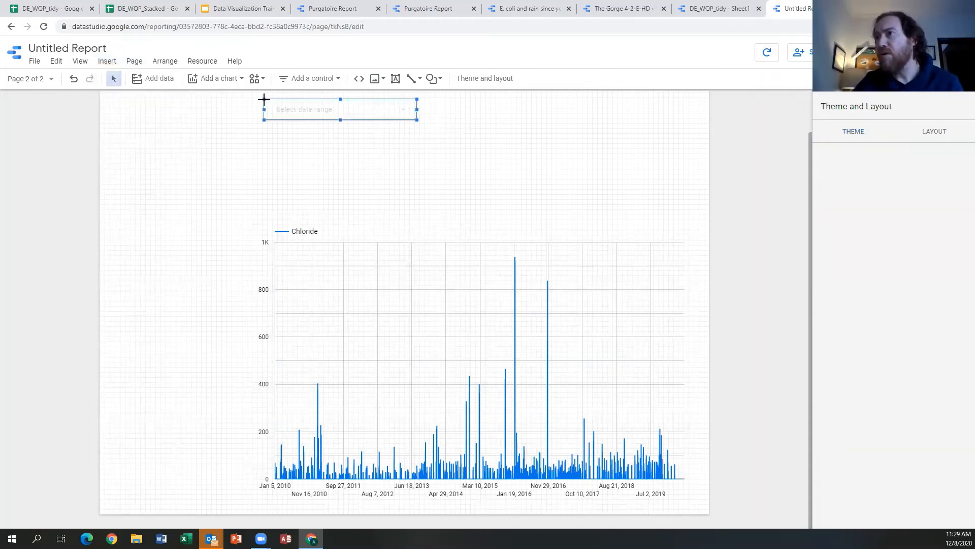
Add a drop-down list directly below the date range control with OrganizationFormalName as its control field
left_click(106, 61)
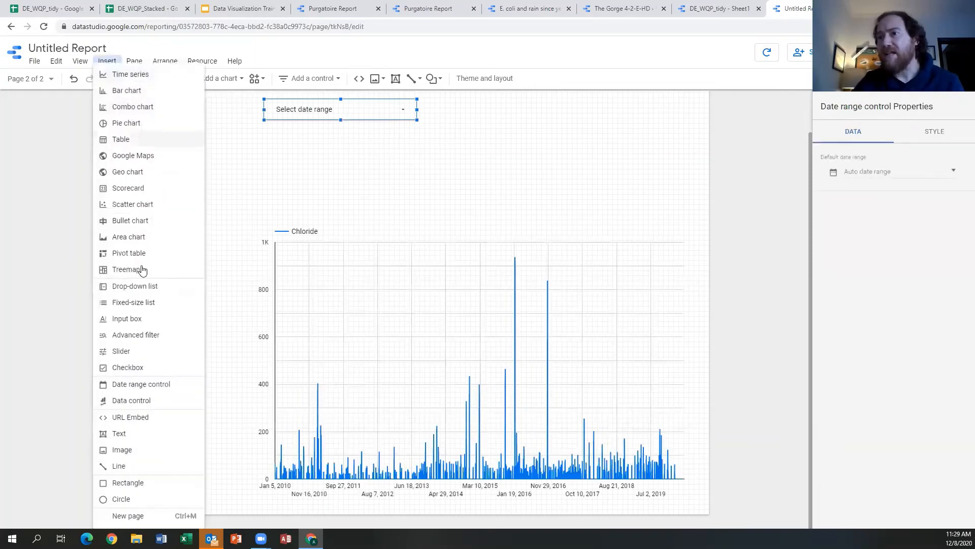
left_click(131, 286)
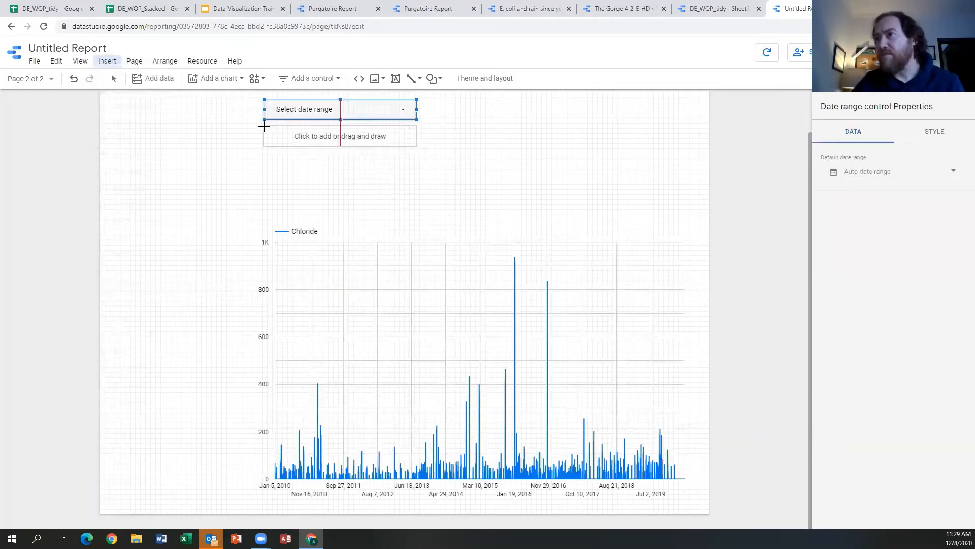
left_click(264, 129)
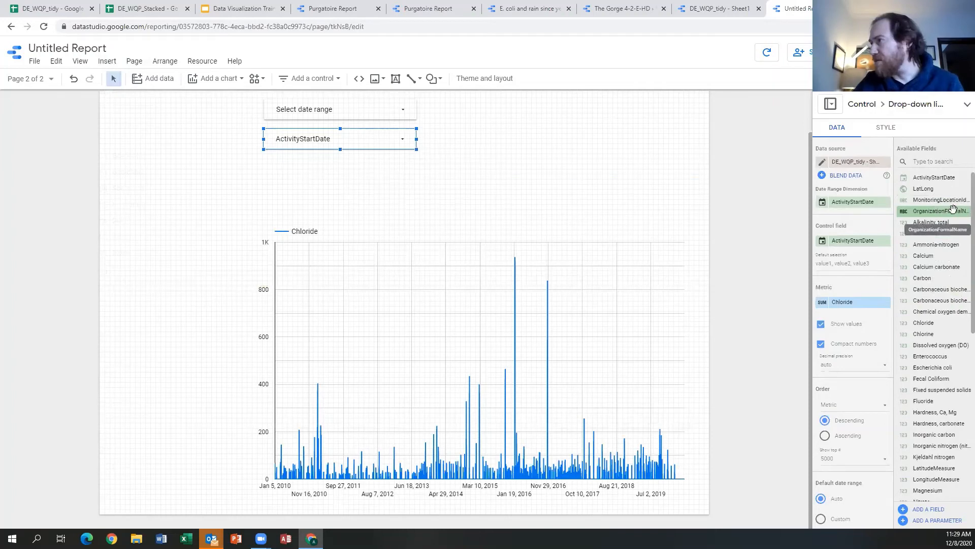
left_click_drag(952, 210, 871, 244)
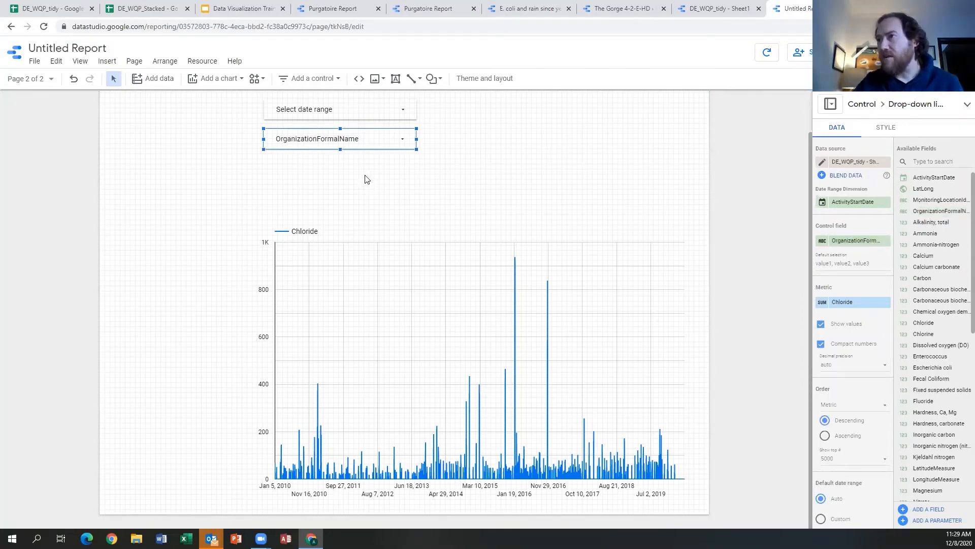
Insert a scorecard and place it near the page's top right corner, aligned with the chart's right edge
left_click(106, 64)
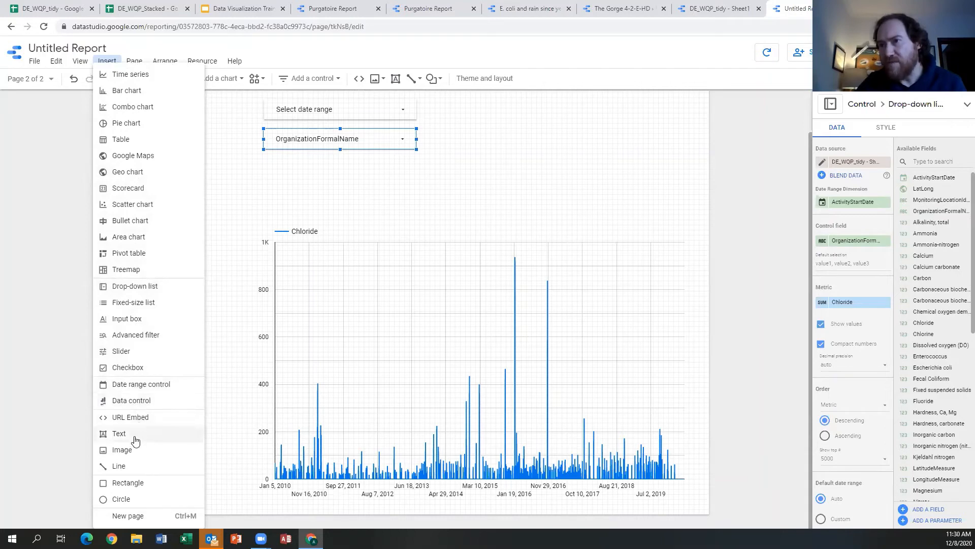
left_click(130, 189)
left_click(642, 157)
left_click_drag(644, 158, 624, 93)
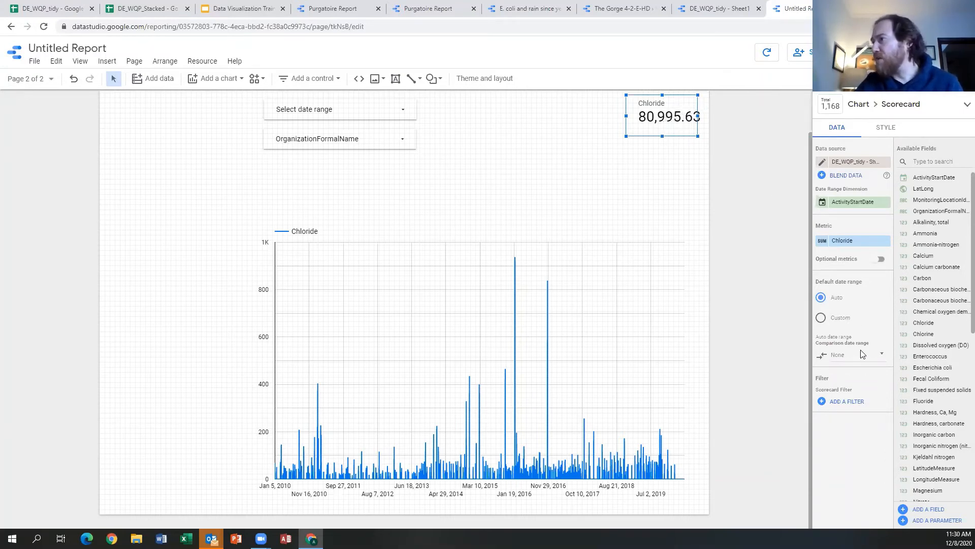
Set the scorecard's Chloride metric to the Max aggregation and name it Maximum Chloride
left_click(820, 243)
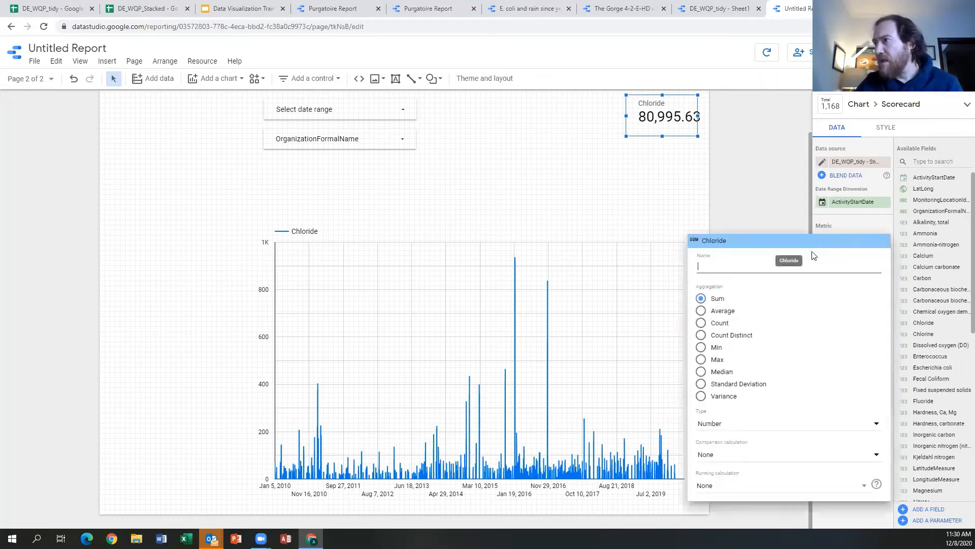
left_click(701, 359)
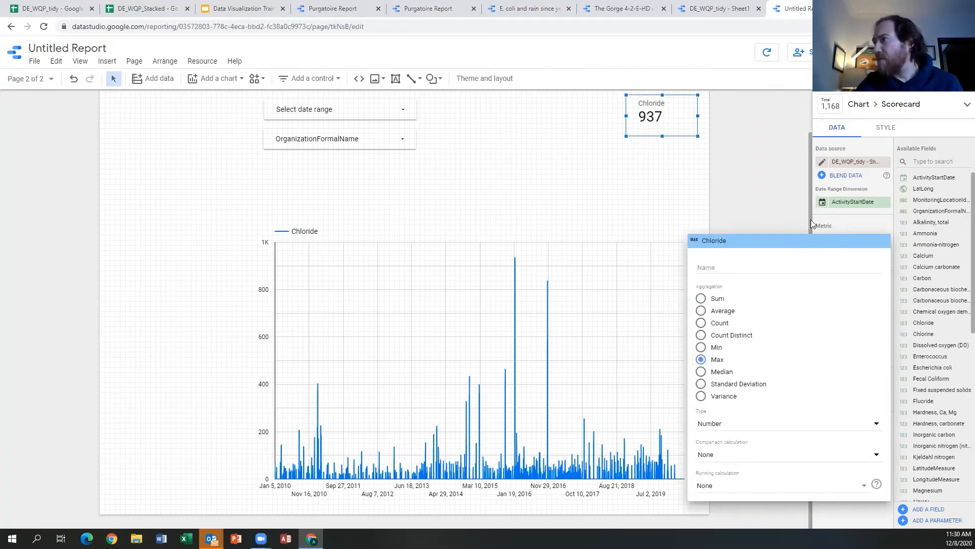
left_click(792, 214)
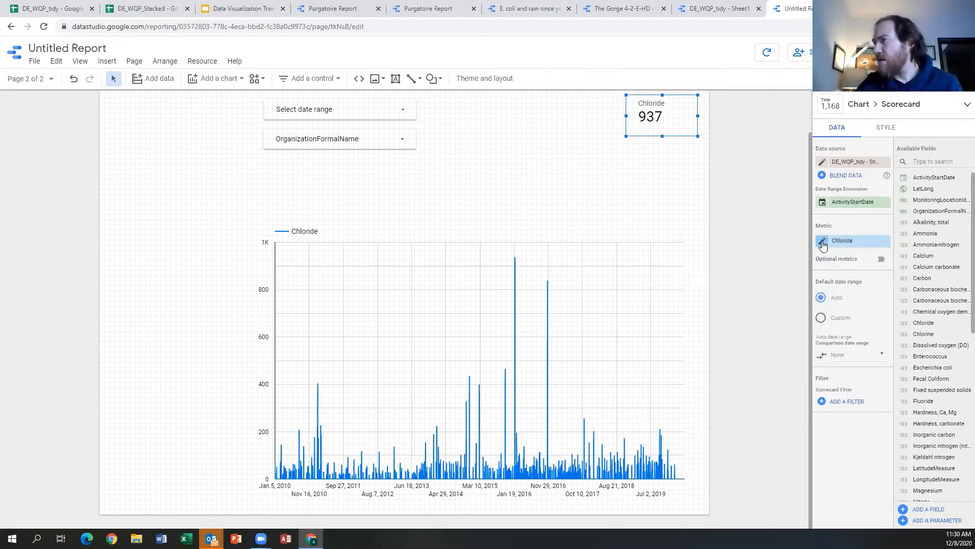
left_click(823, 243)
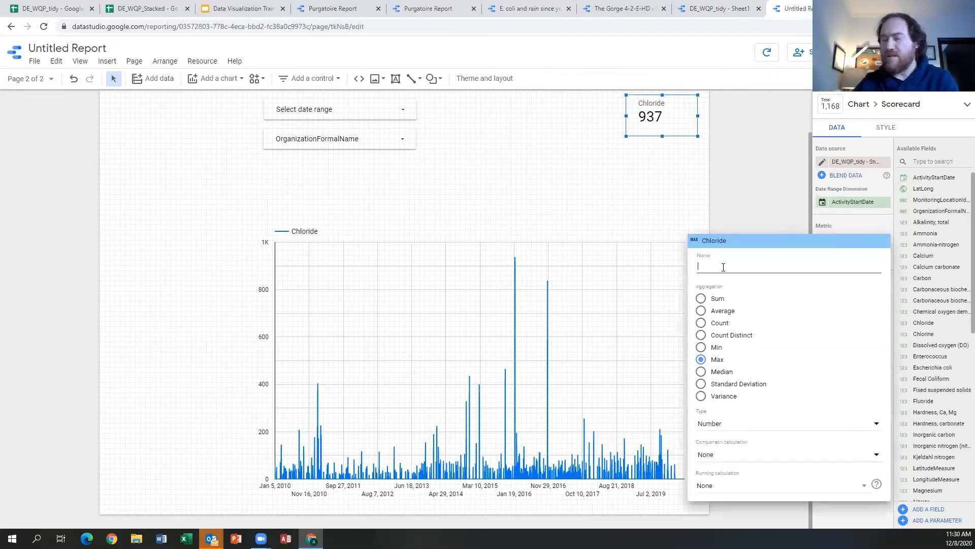
type("Maximum")
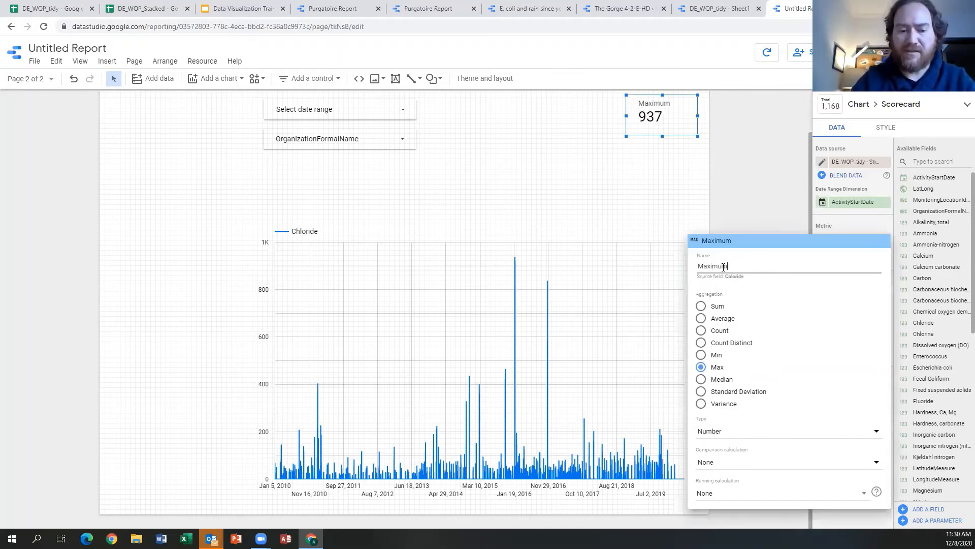
type(" Chloride")
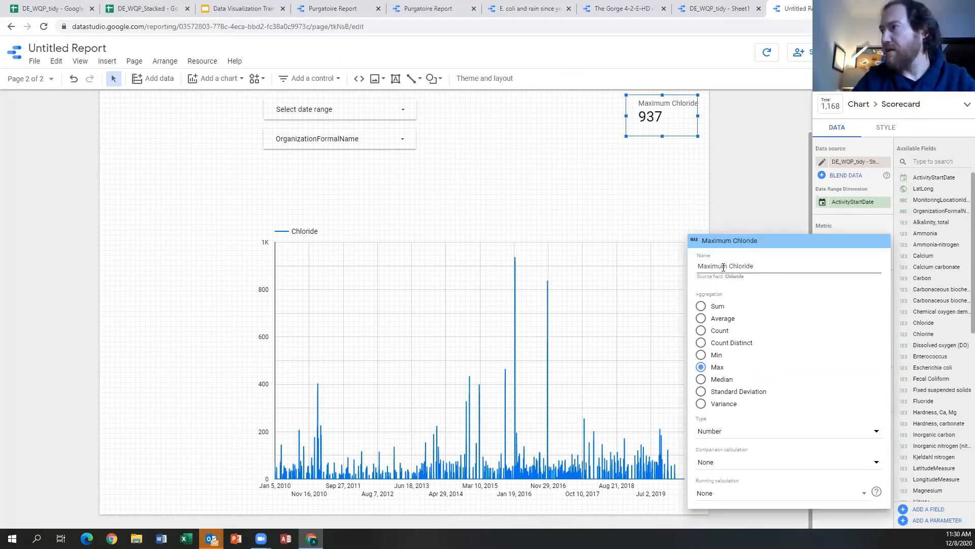
left_click(755, 189)
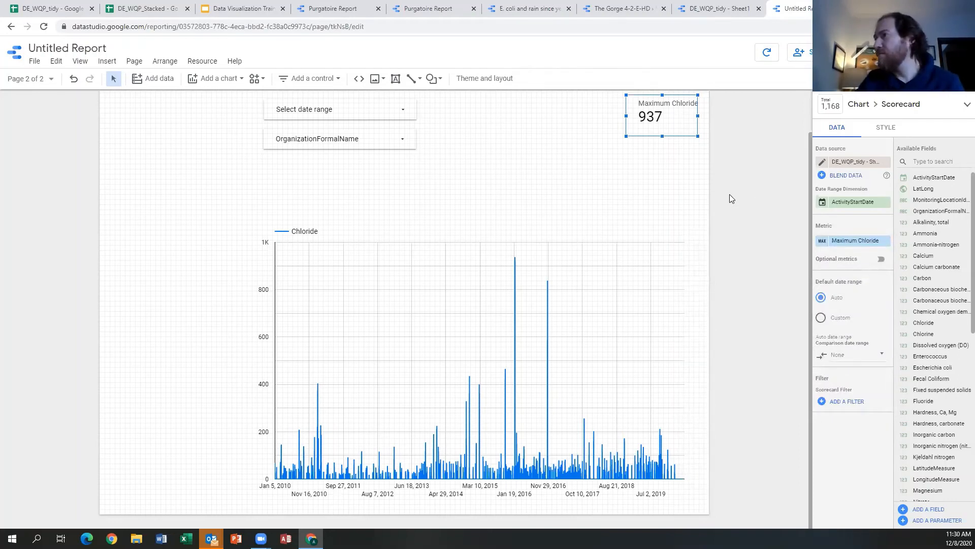
left_click(669, 138)
left_click(660, 124)
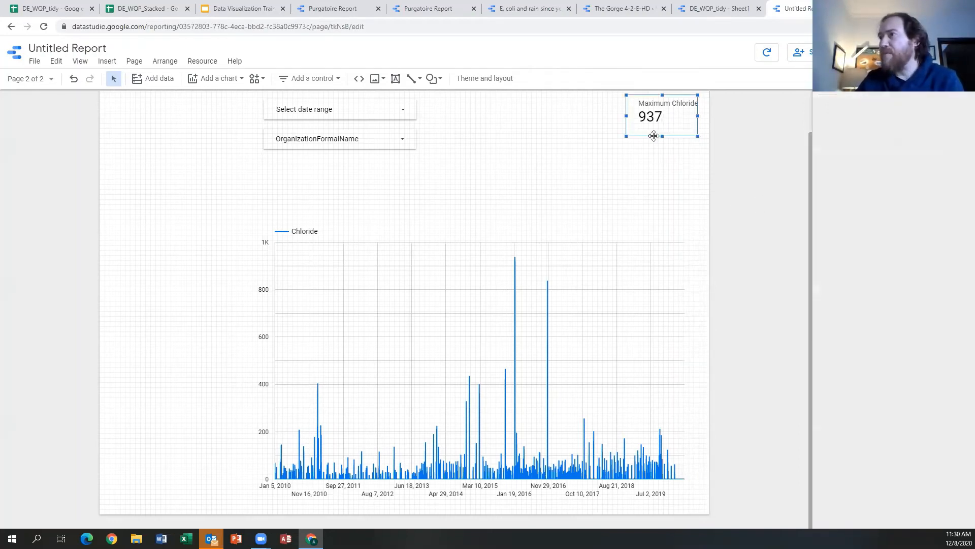
left_click(652, 128)
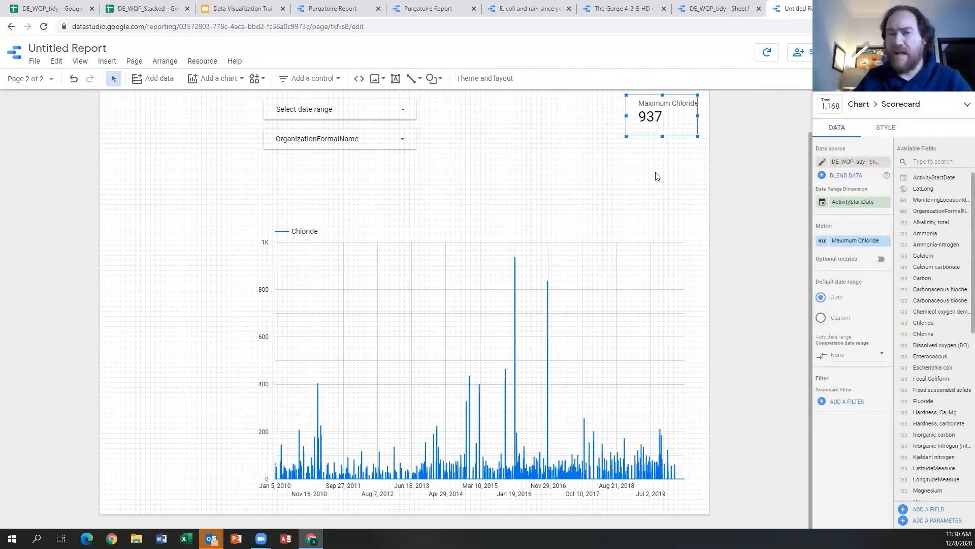
Duplicate the Maximum Chloride scorecard twice and stack the copies directly below the original, above the chart
key("ctrl+c")
key("ctrl+v")
left_click_drag(657, 145, 649, 216)
left_click(671, 123)
left_click_drag(671, 122, 655, 188)
Change the middle scorecard's Chloride metric to the Average aggregation
left_click(660, 150)
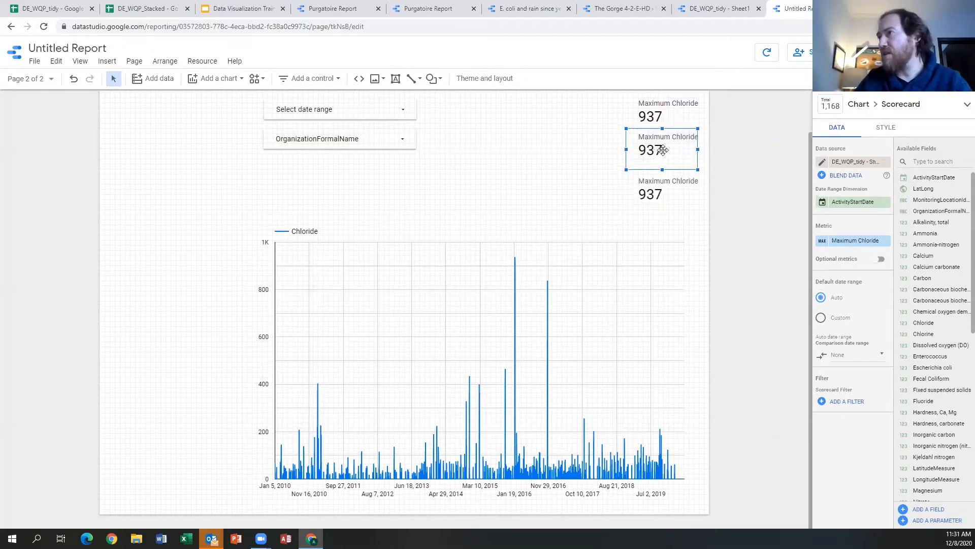
left_click(822, 240)
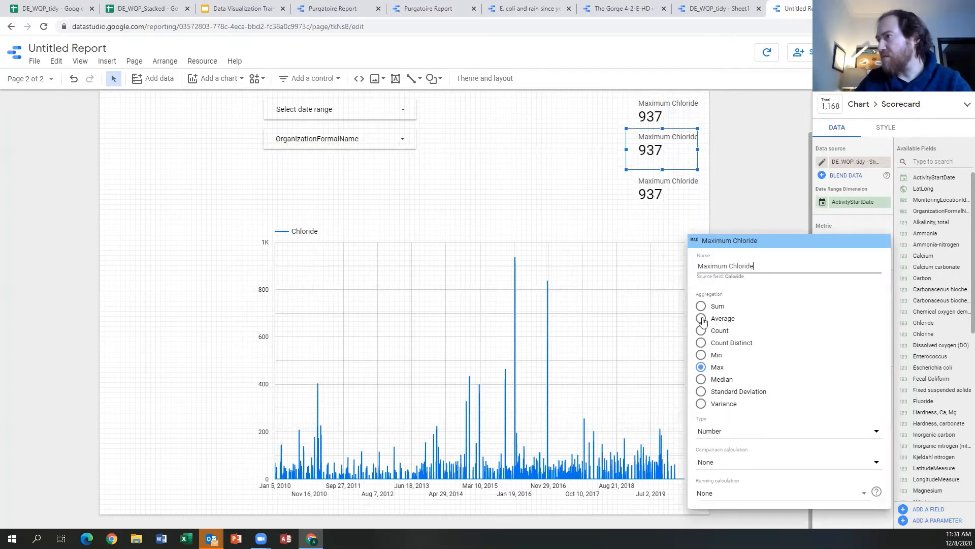
left_click(701, 318)
left_click(723, 192)
Change the lowest scorecard's Chloride metric to the Min aggregation
left_click(677, 185)
left_click(833, 240)
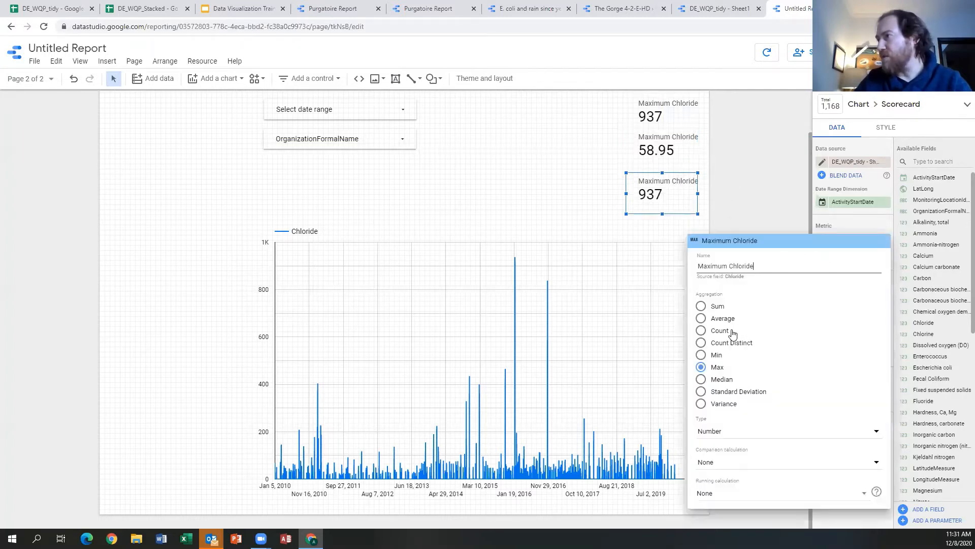
left_click(703, 355)
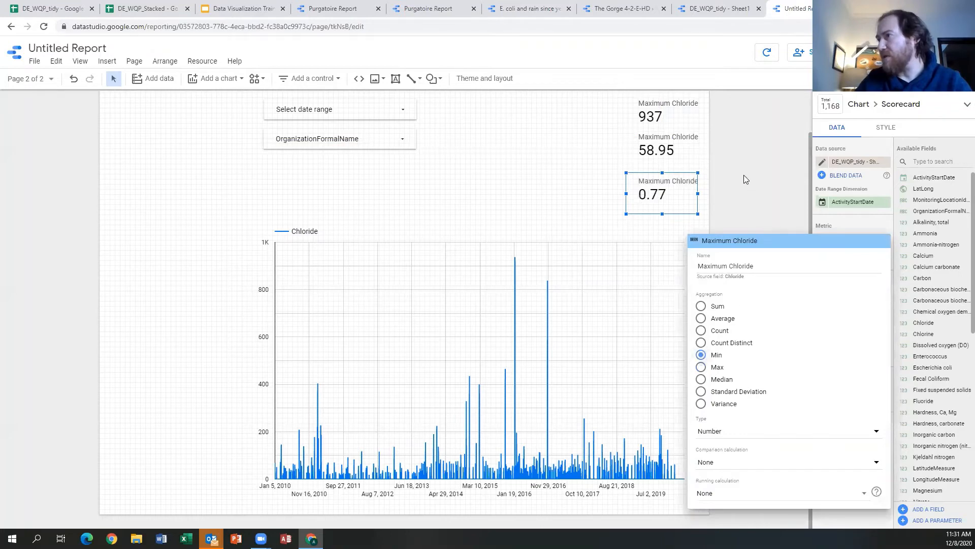
left_click(744, 177)
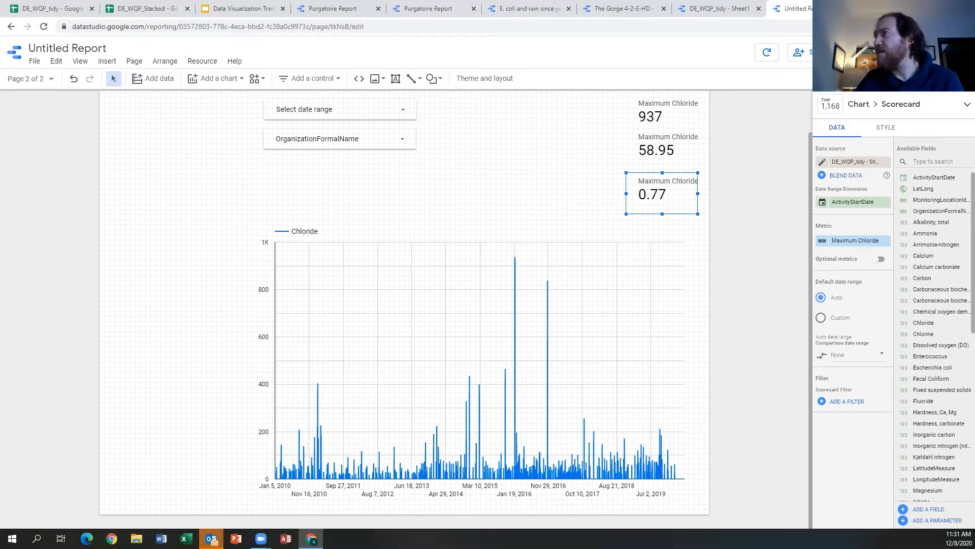
Switch the report to view mode and filter OrganizationFormalName to only the Delaware River Basin organization
left_click(882, 52)
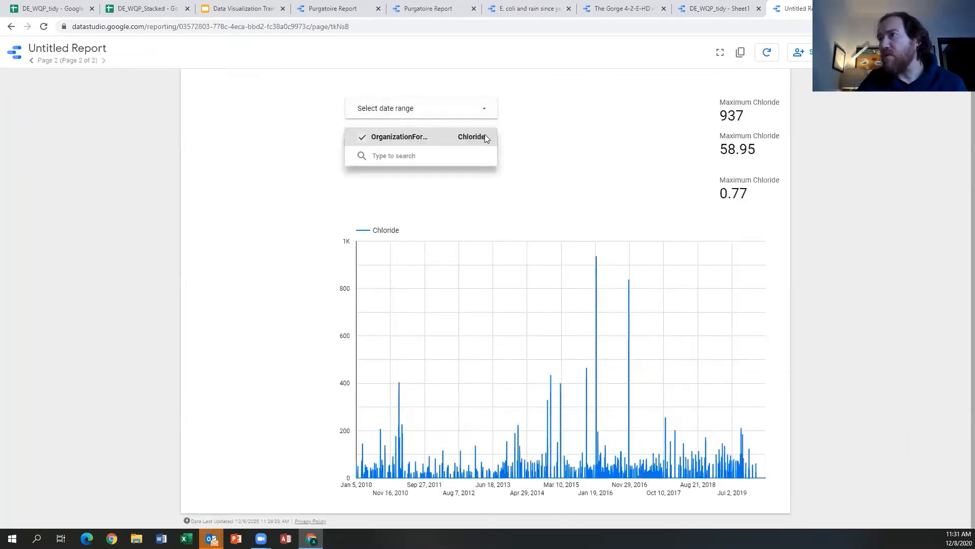
left_click(486, 138)
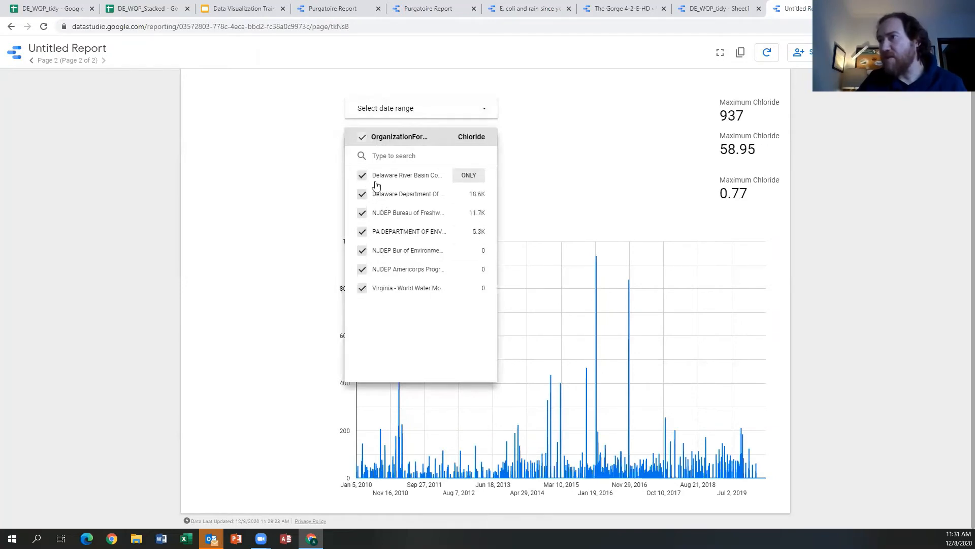
left_click(468, 176)
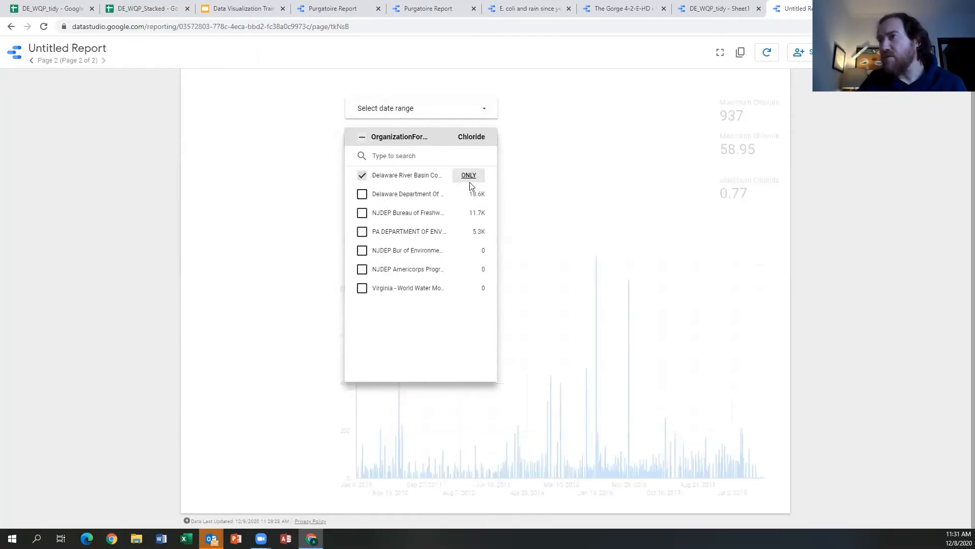
left_click(837, 269)
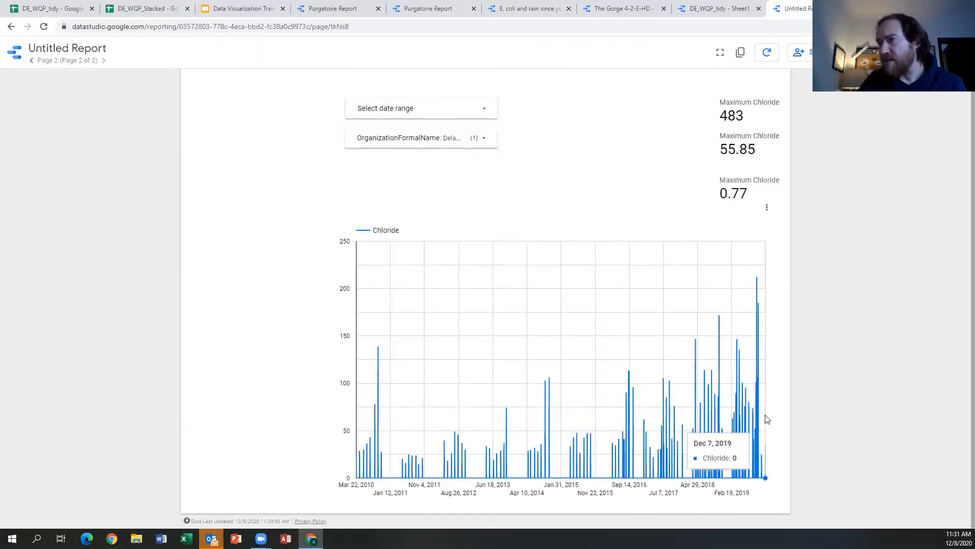
Add the NJDEP Bureau of Freshw... organization to the OrganizationFormalName filter selection
left_click(472, 137)
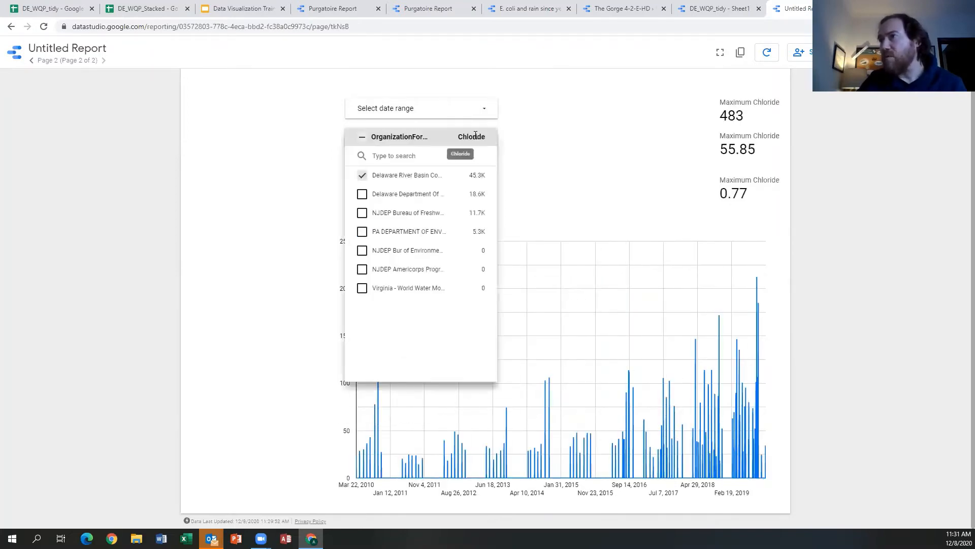
left_click(362, 216)
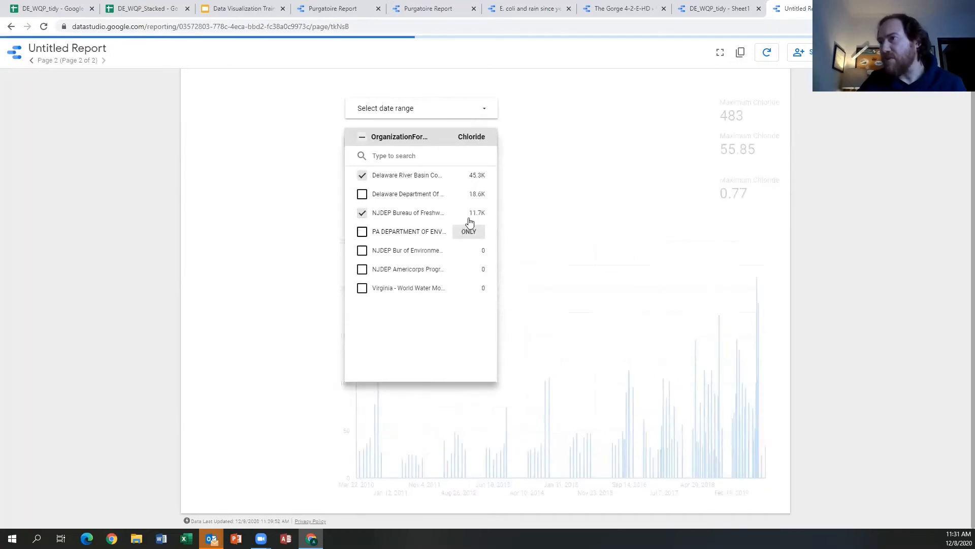
left_click(639, 187)
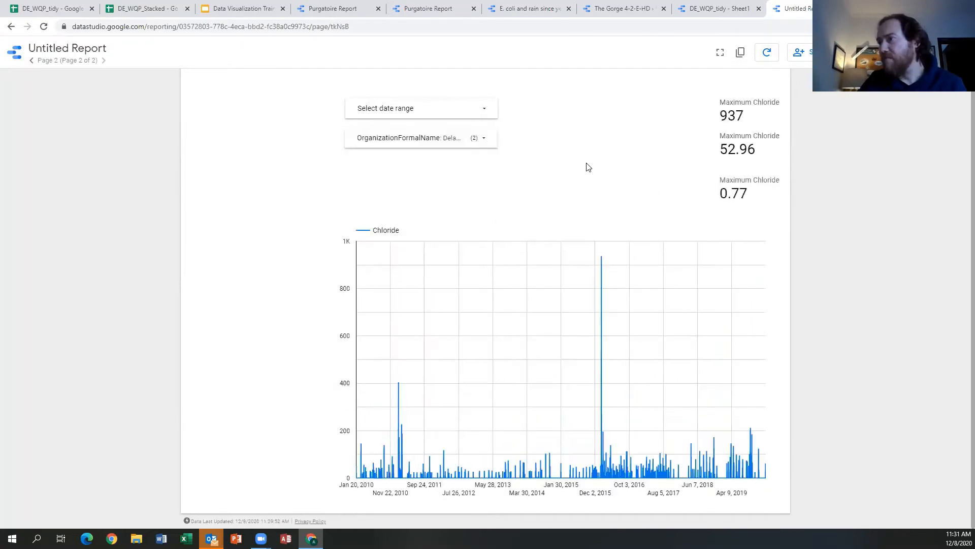
Set the start date of the date range control to January 1, 2018
left_click(481, 108)
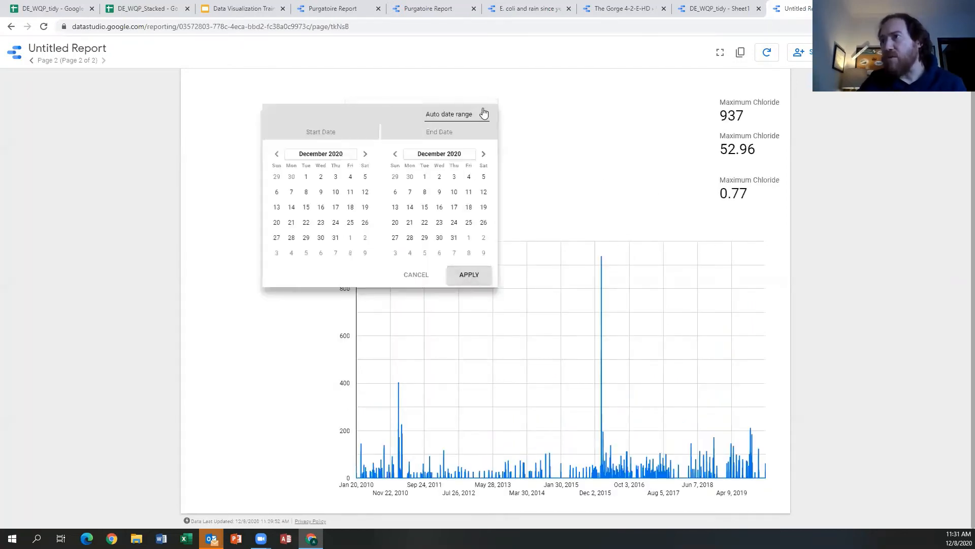
left_click(320, 155)
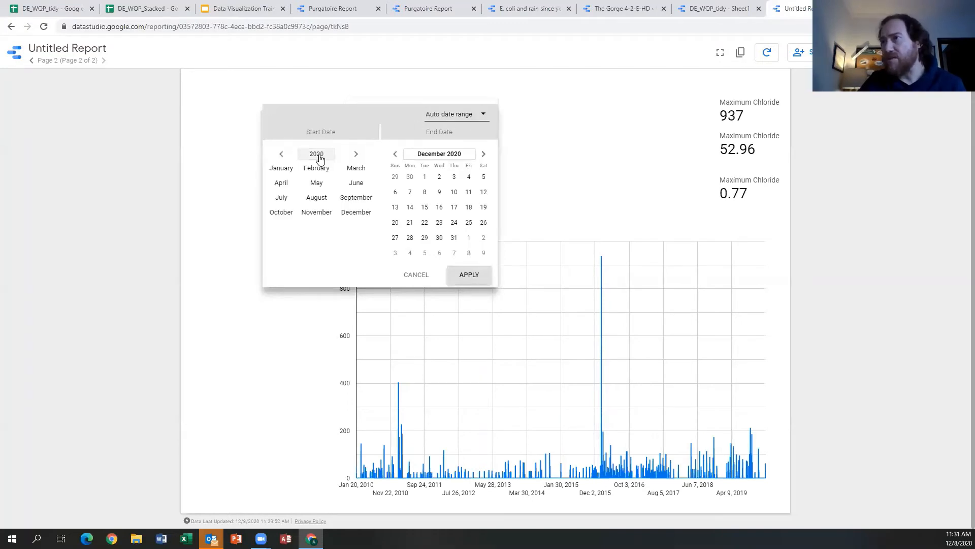
left_click(318, 154)
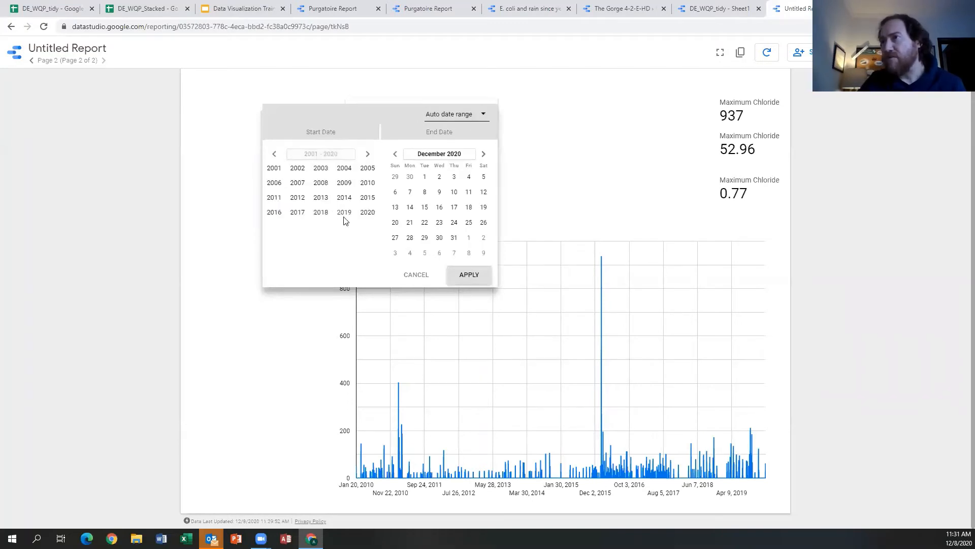
left_click(321, 212)
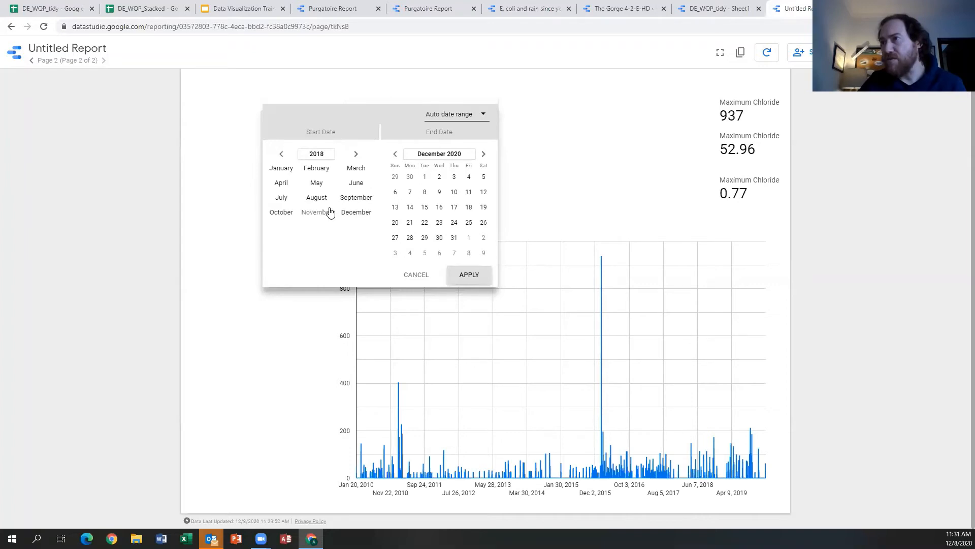
left_click(280, 168)
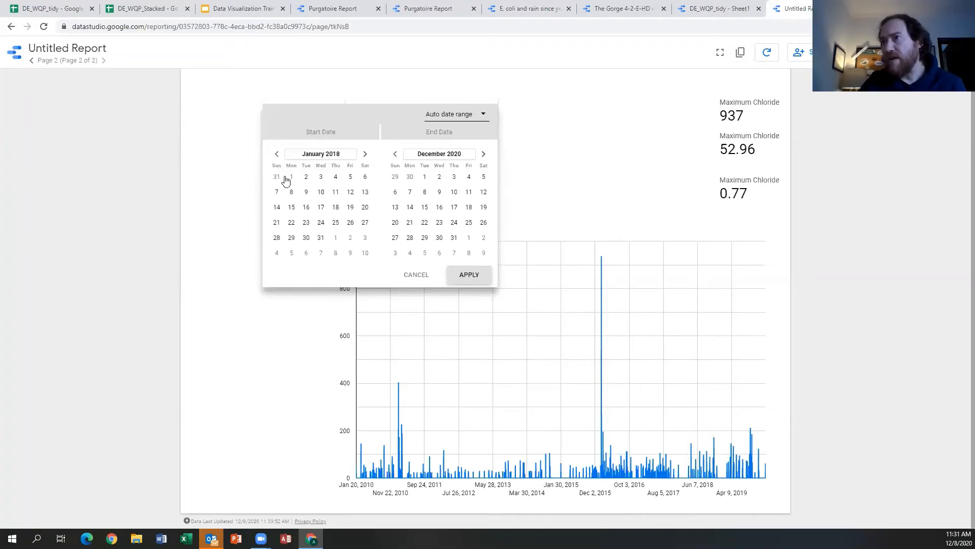
left_click(291, 178)
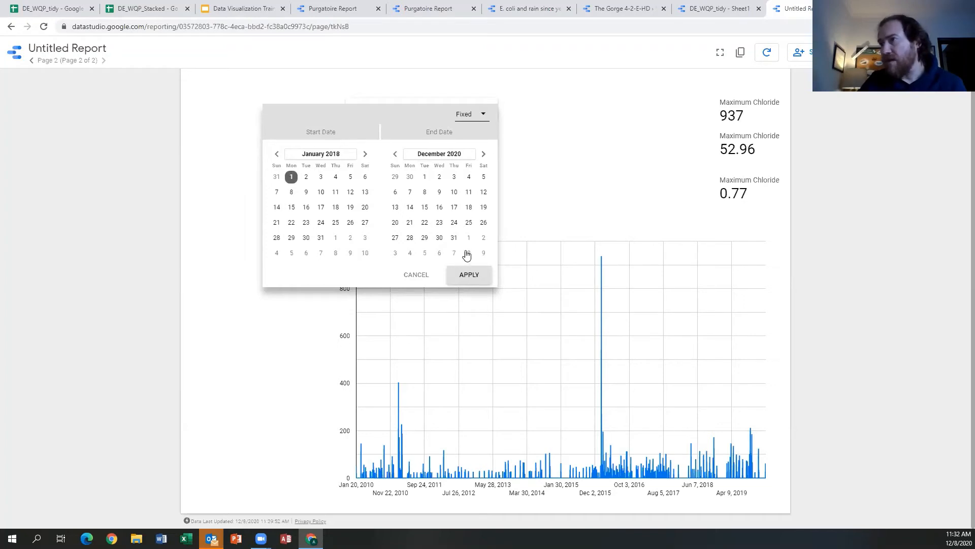
left_click(469, 253)
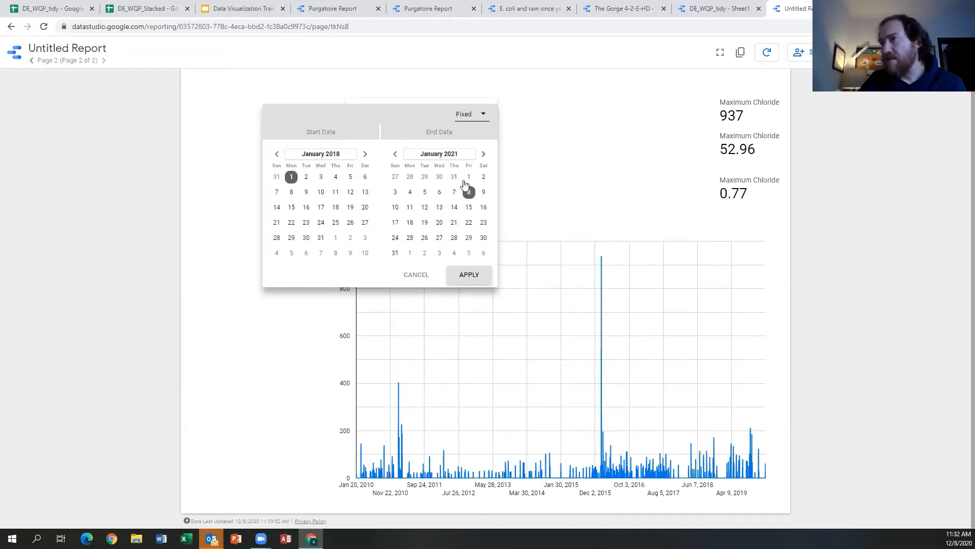
left_click(434, 154)
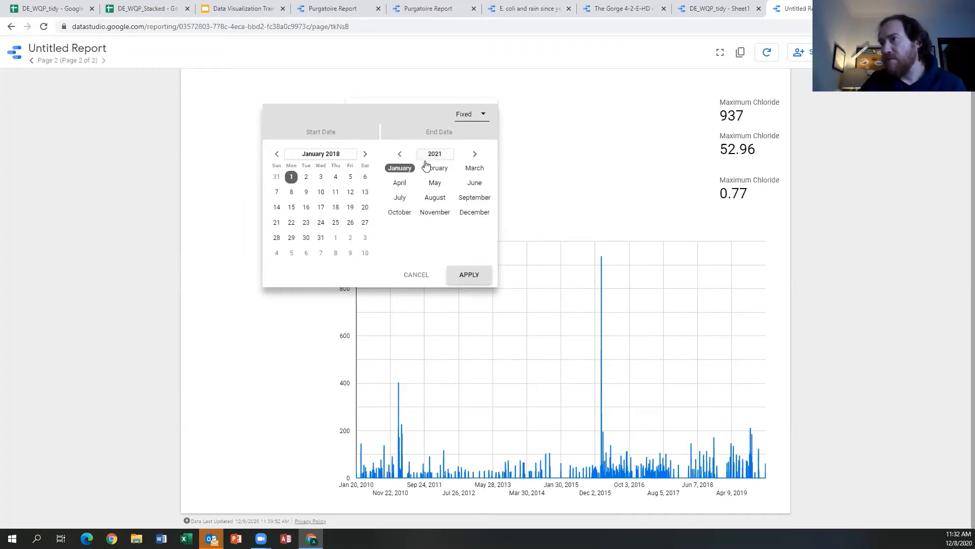
left_click(401, 155)
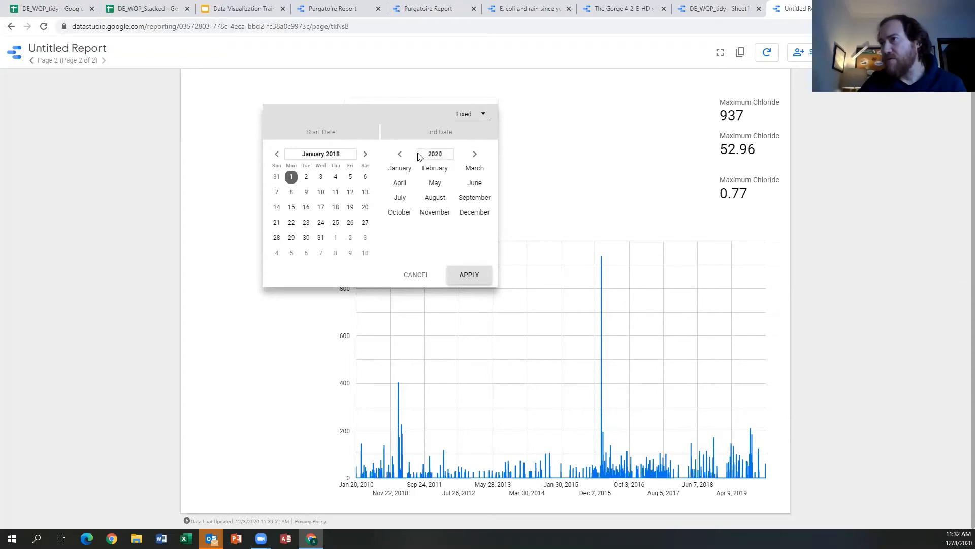
left_click(468, 213)
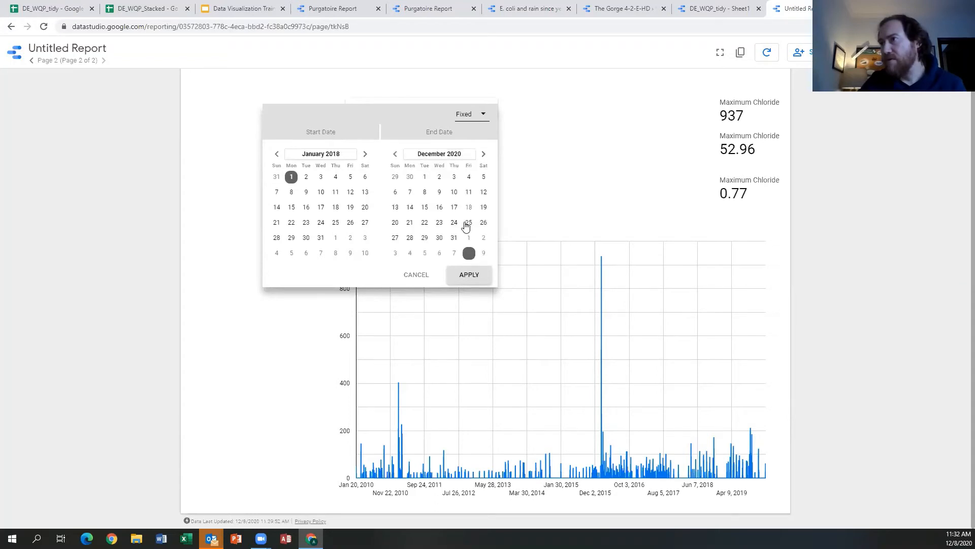
left_click(470, 255)
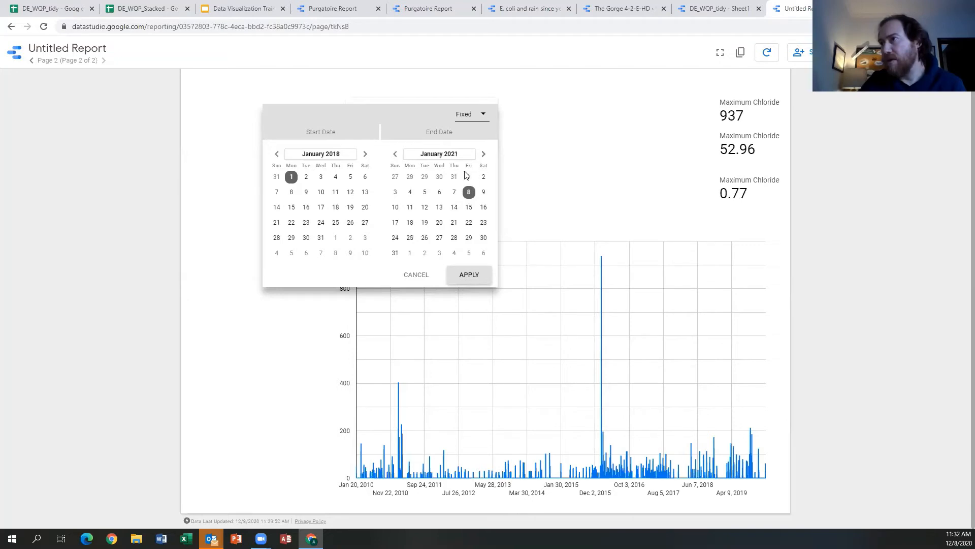
Set the end date to December 8, 2021 and apply the date range to the page
left_click(438, 154)
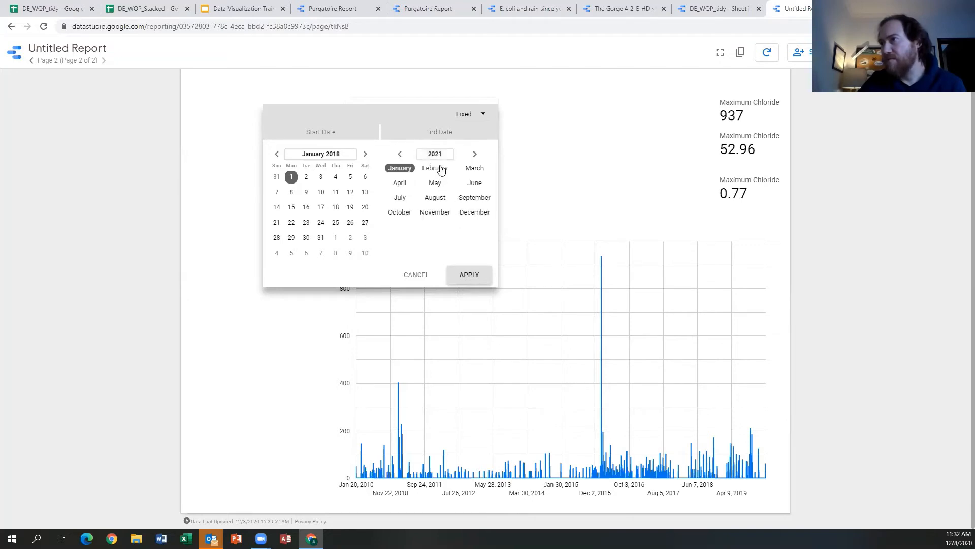
left_click(474, 211)
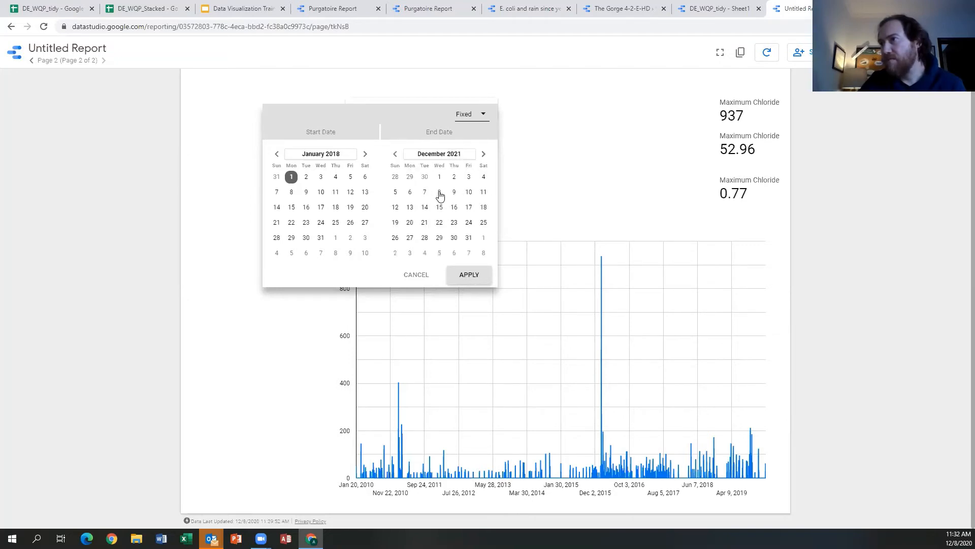
left_click(439, 192)
left_click(469, 275)
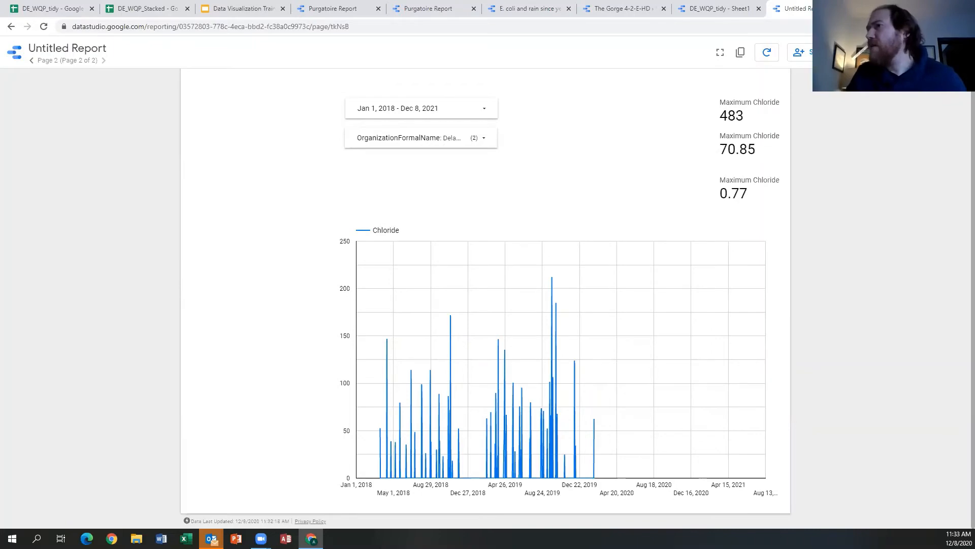
Return to edit mode and inspect the aggregation options of the OrganizationFormalName drop-down list's Chloride metric
left_click(881, 52)
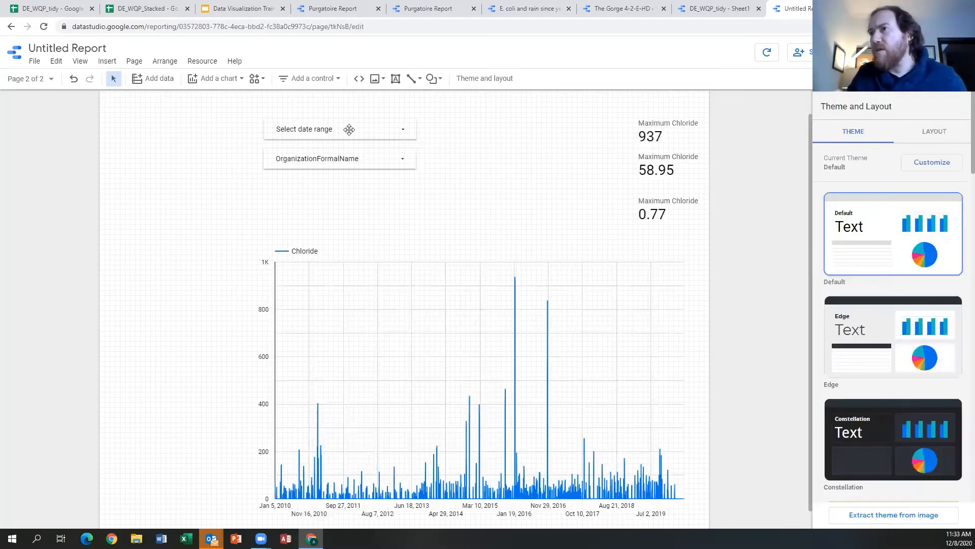
left_click(348, 153)
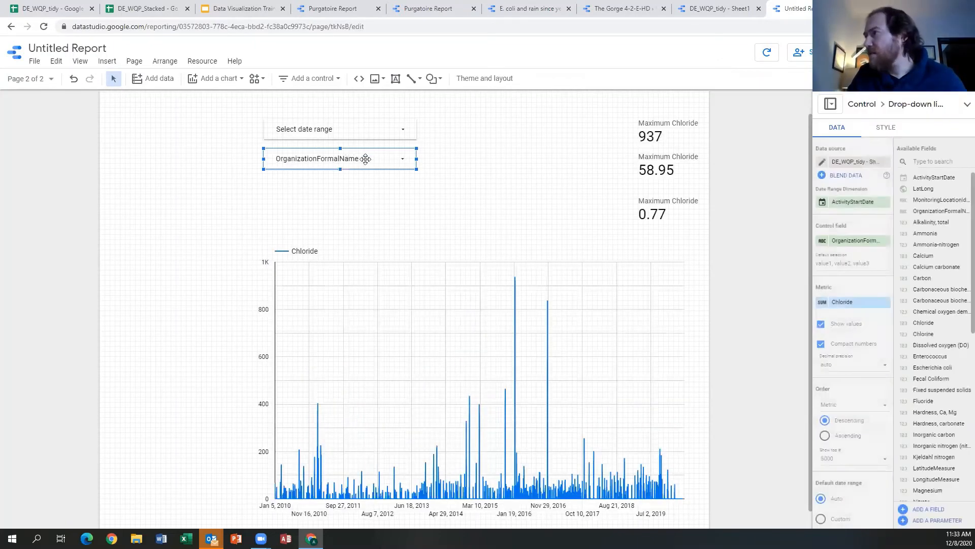
left_click(821, 305)
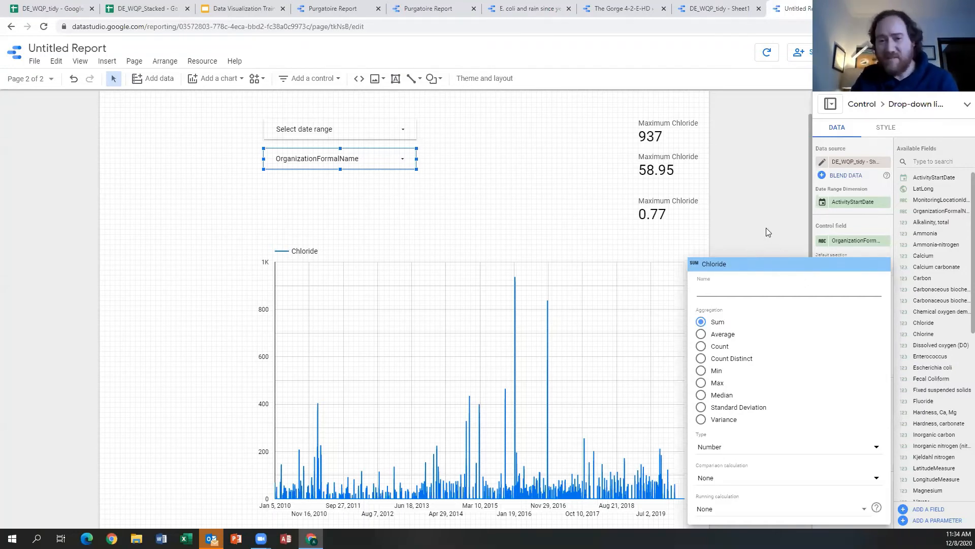
left_click(754, 233)
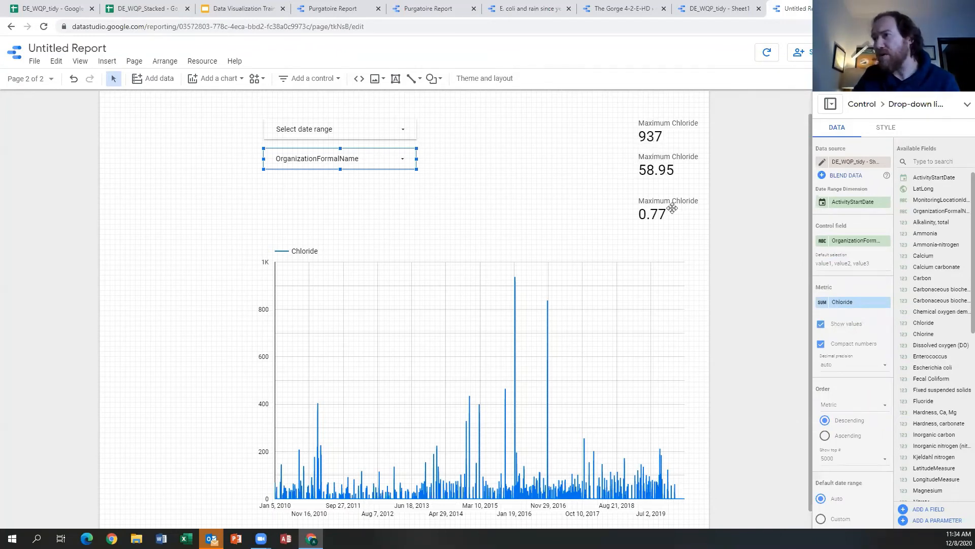
Shrink the Chloride time series chart and move it up to just below the OrganizationFormalName drop-down list
left_click(460, 353)
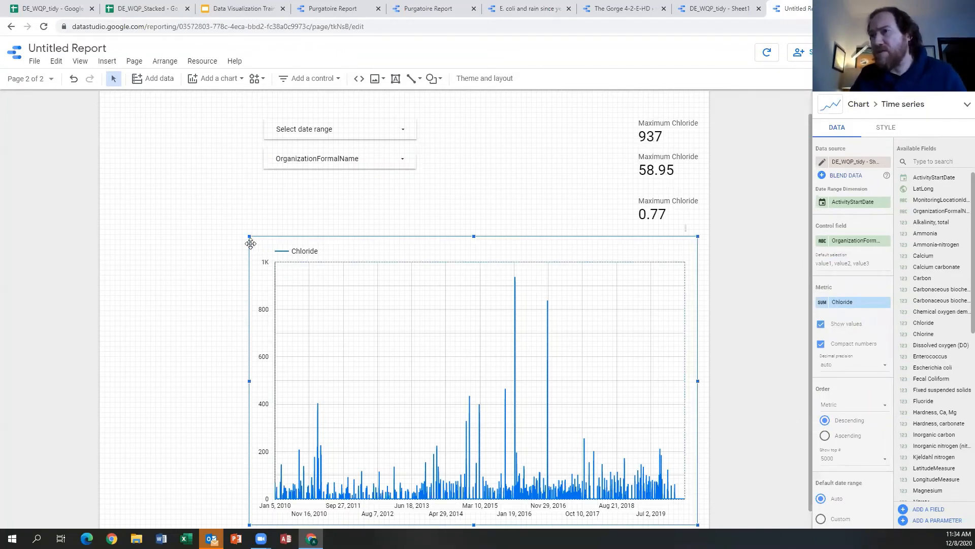
mouse_move(437, 356)
left_mouse_down()
mouse_move(481, 391)
mouse_move(432, 351)
mouse_move(437, 361)
left_mouse_up()
left_click_drag(577, 418, 497, 268)
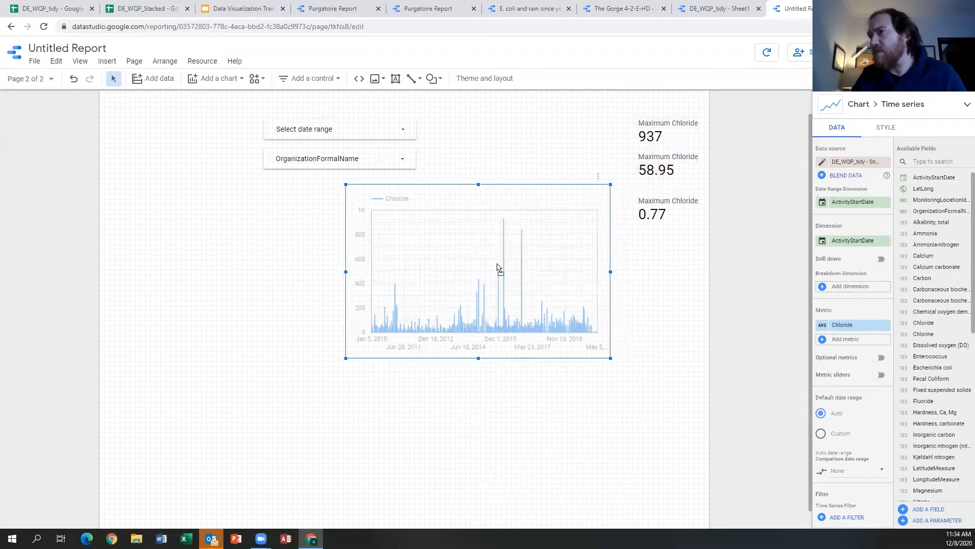
Insert a Google Maps chart below the time series and widen it to span most of the page's width
left_click(108, 62)
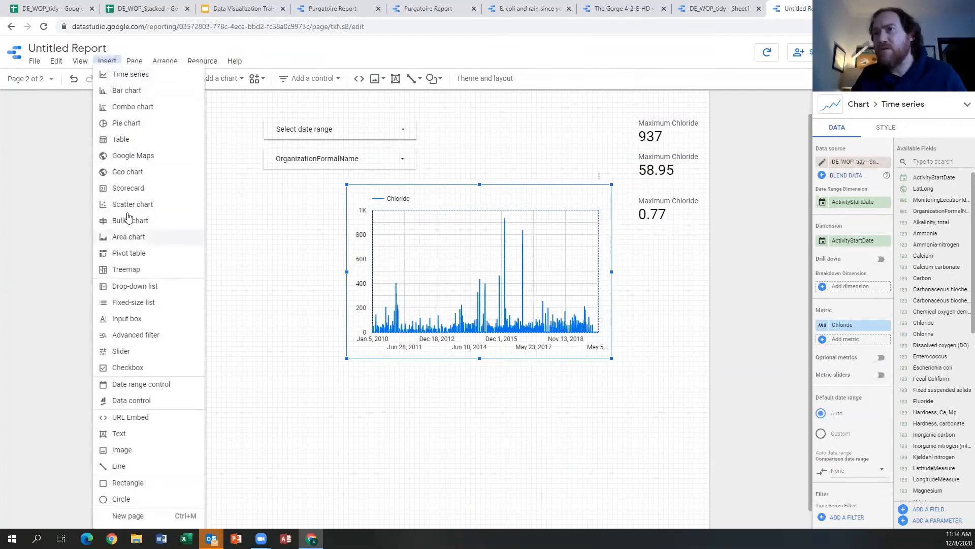
left_click(128, 156)
left_click(163, 370)
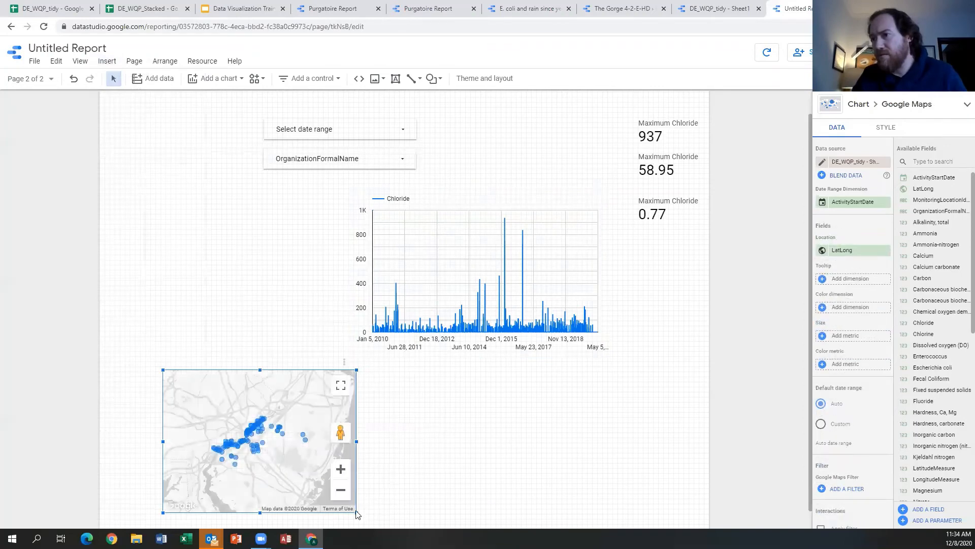
left_click_drag(357, 513, 694, 519)
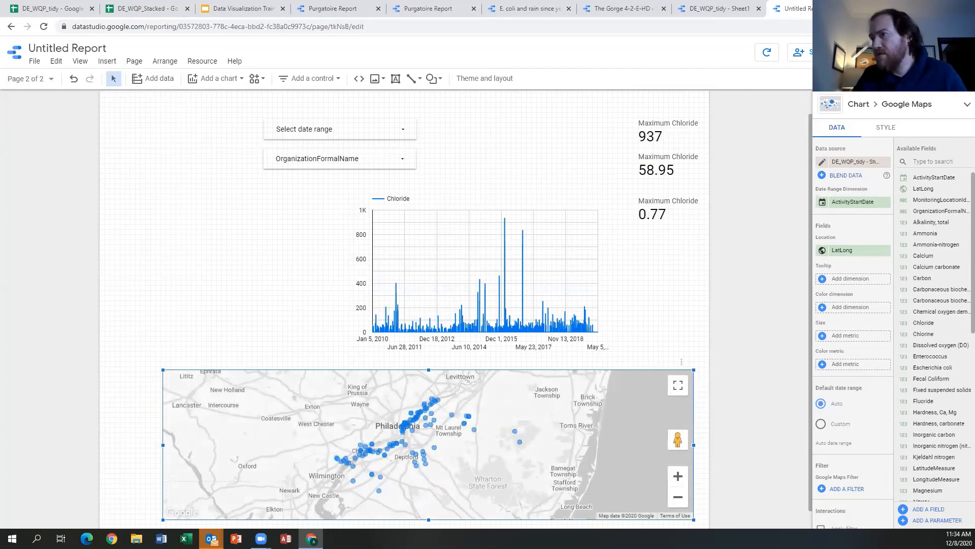
Size the Google Maps chart's bubbles by Record Count and set their color dimension to OrganizationFormalName
scroll(774, 396, "down", 1)
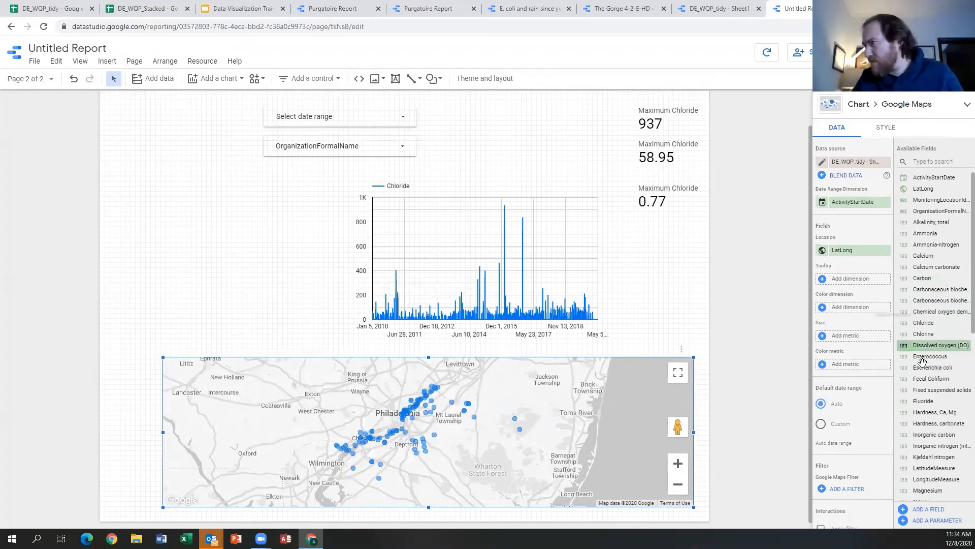
scroll(945, 439, "down", 4)
scroll(944, 447, "down", 3)
left_click_drag(930, 495, 852, 337)
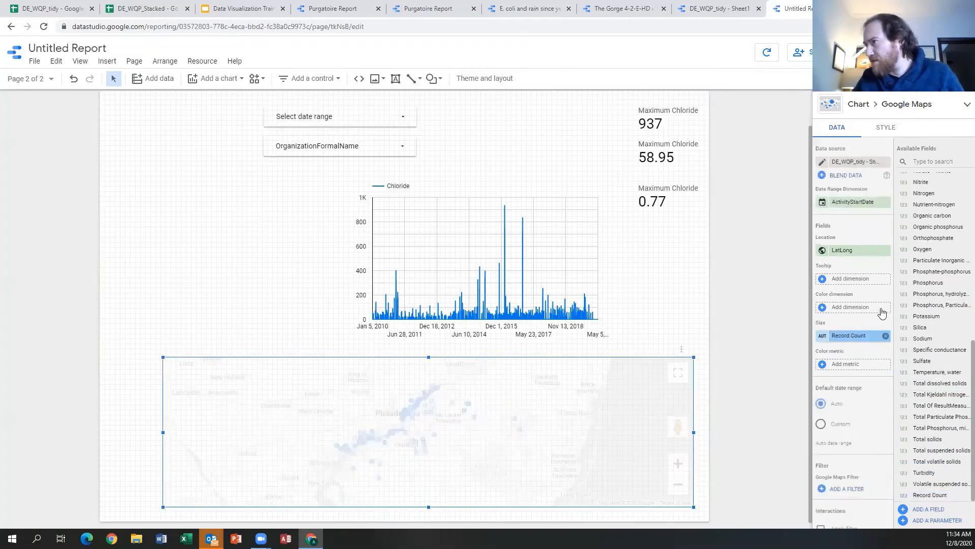
scroll(939, 208, "up", 7)
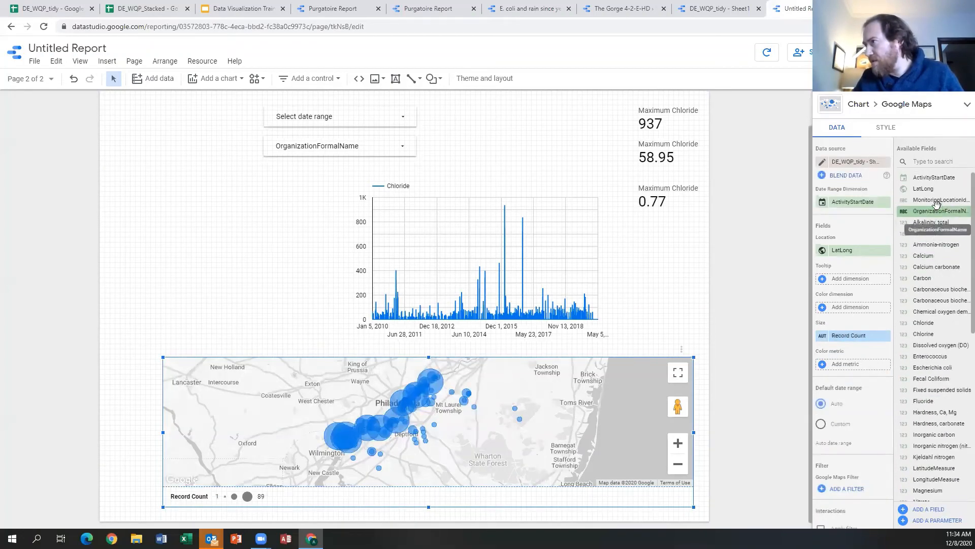
left_click_drag(930, 211, 848, 312)
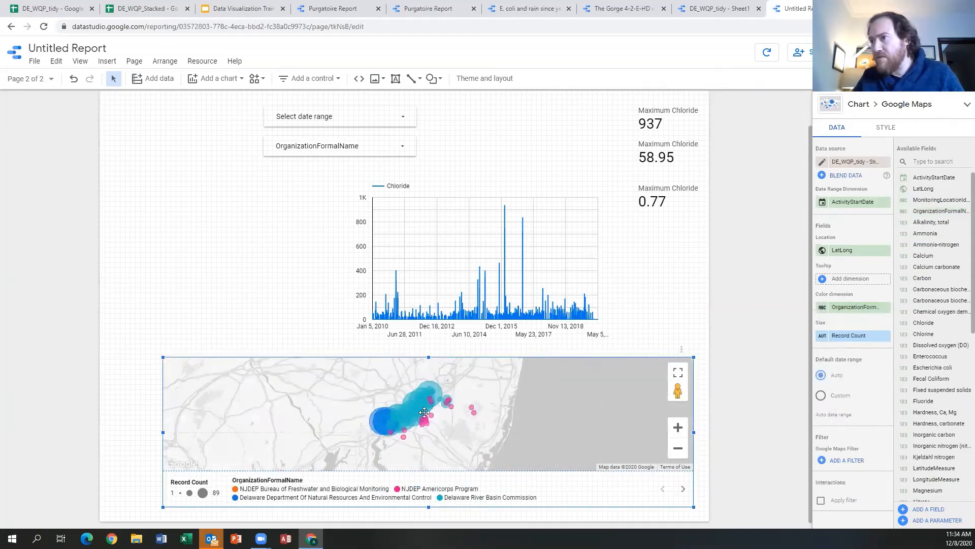
In view mode, filter the page to only Delaware River Basin Commission and reselect all organizations
scroll(356, 284, "up", 2)
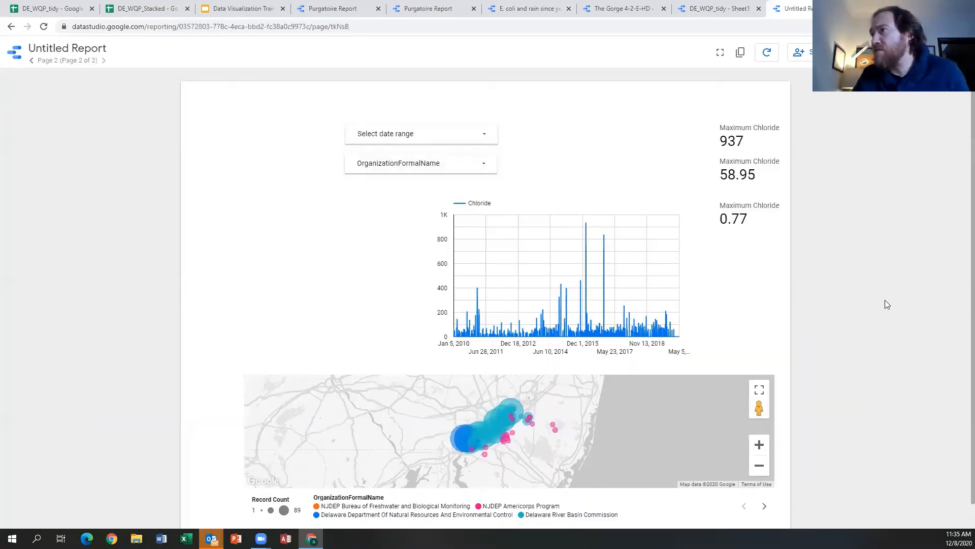
scroll(828, 338, "down", 1)
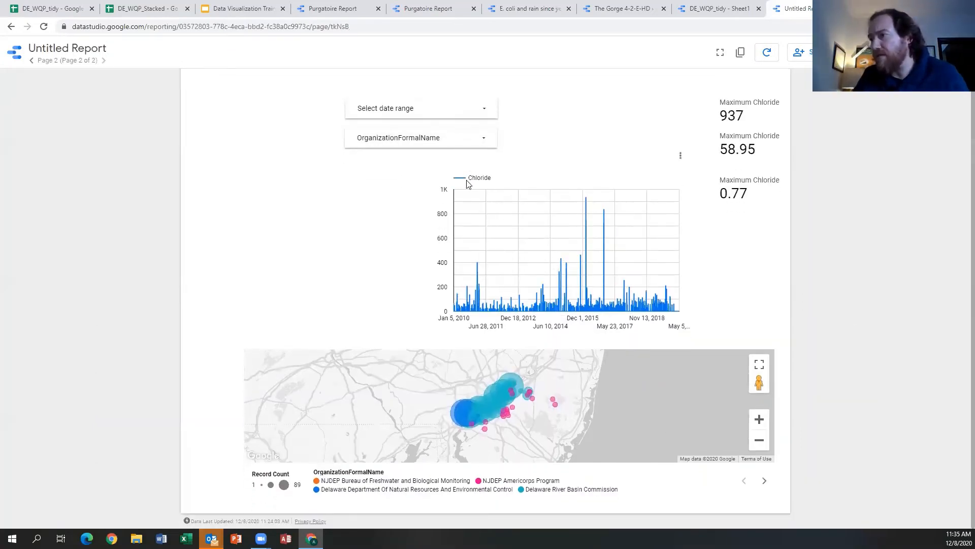
mouse_move(493, 408)
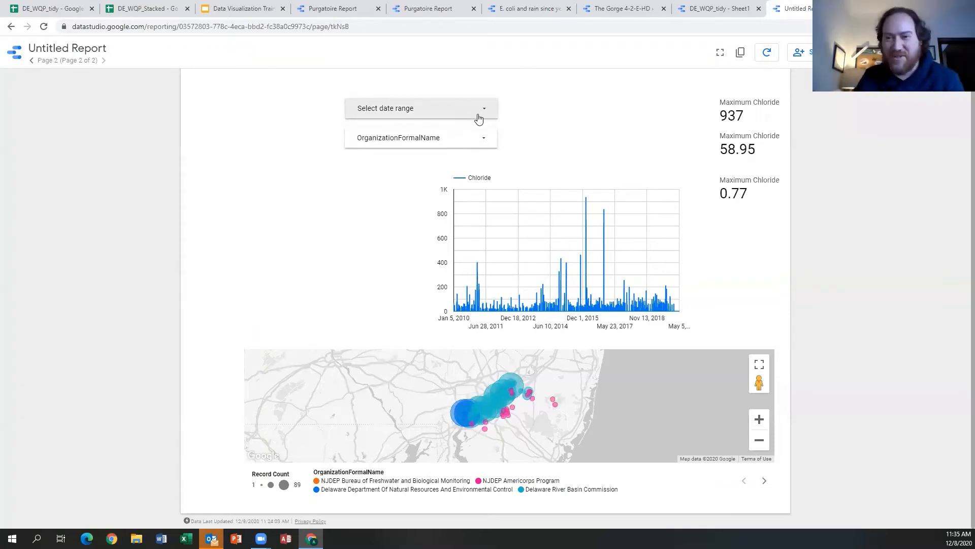
left_click(487, 142)
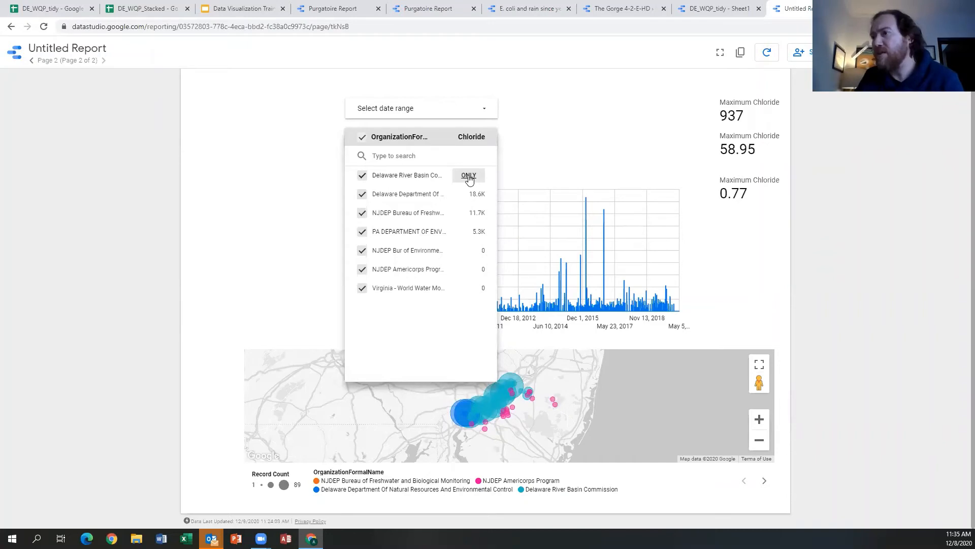
left_click(468, 176)
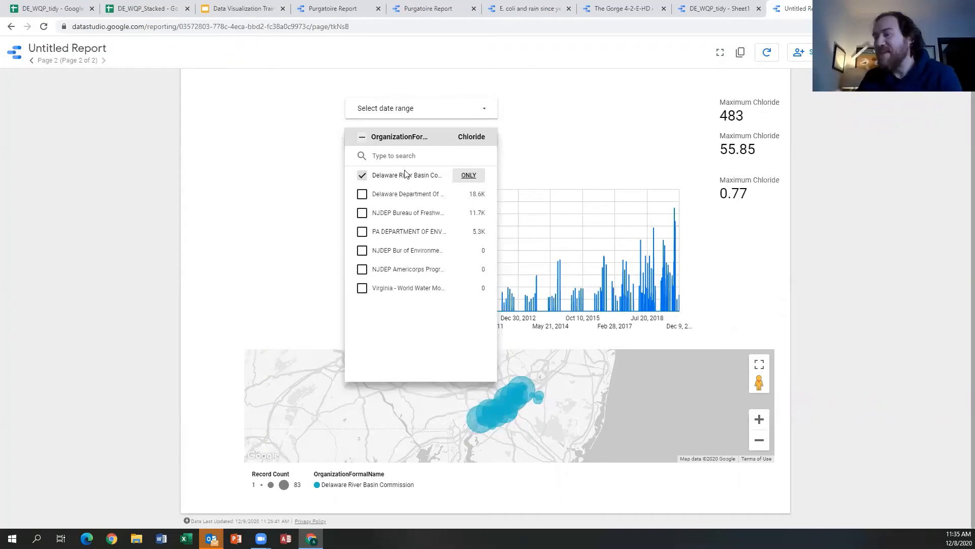
left_click(362, 138)
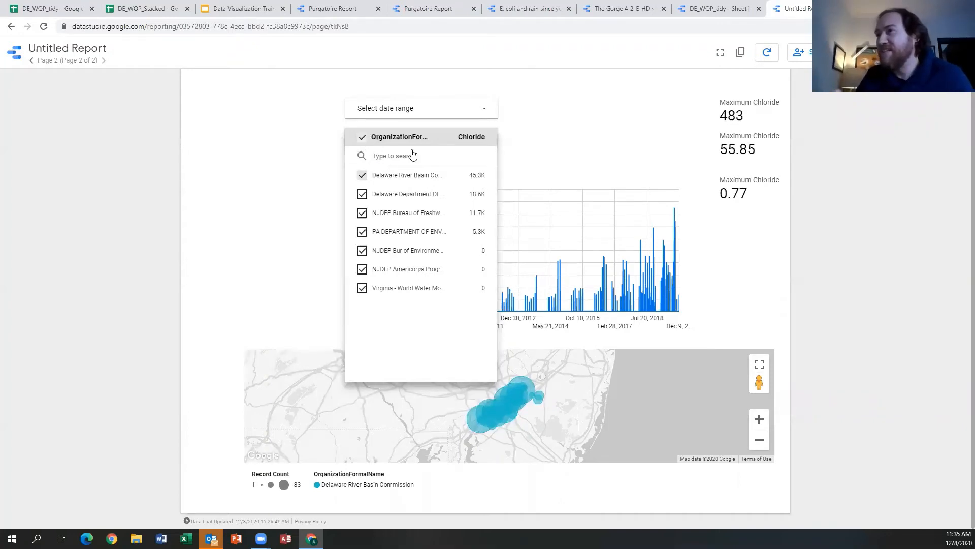
left_click(832, 282)
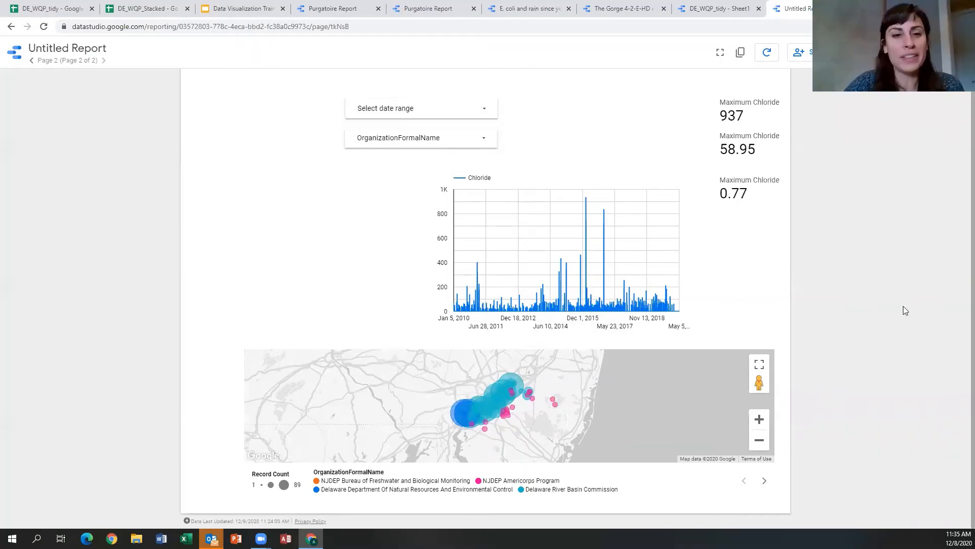
left_click(485, 141)
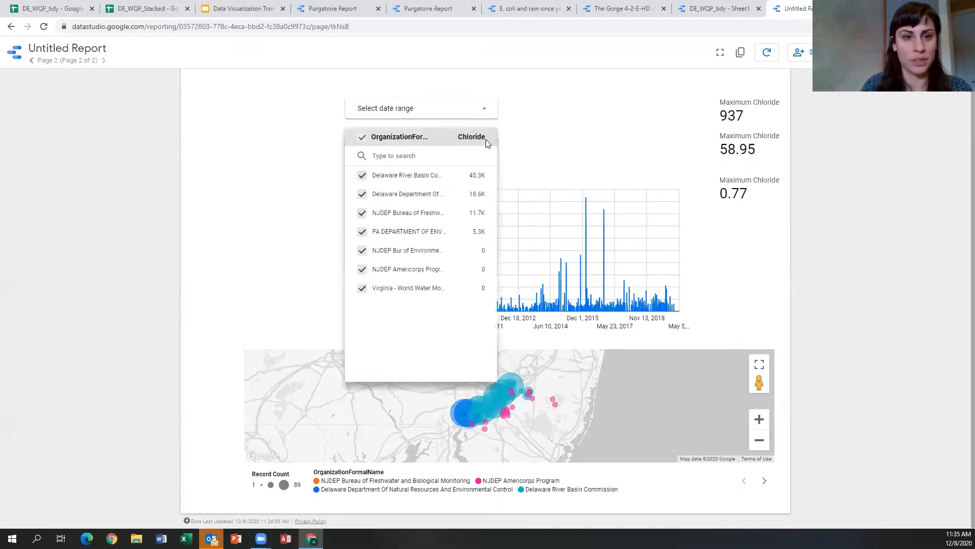
left_click(826, 181)
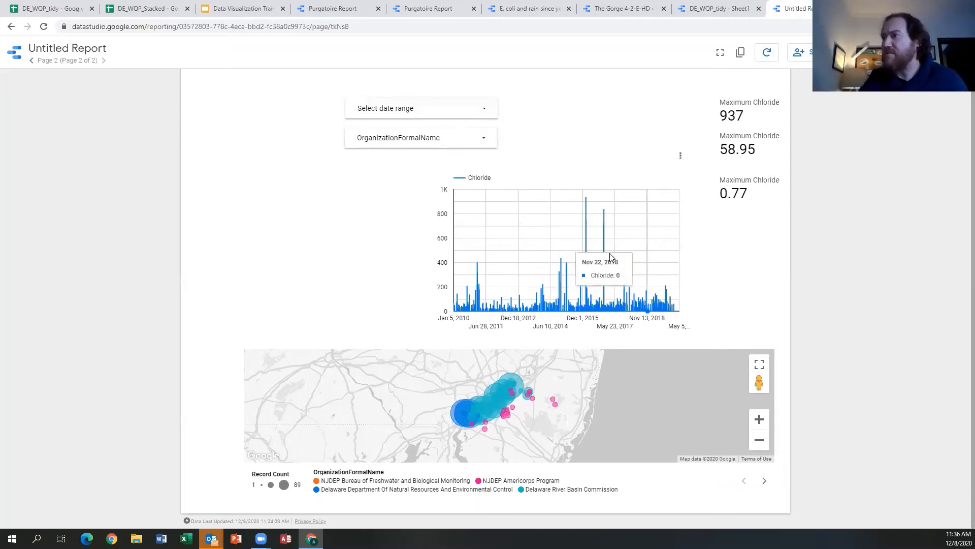
Return to edit mode and select the Chloride time series chart
mouse_move(490, 423)
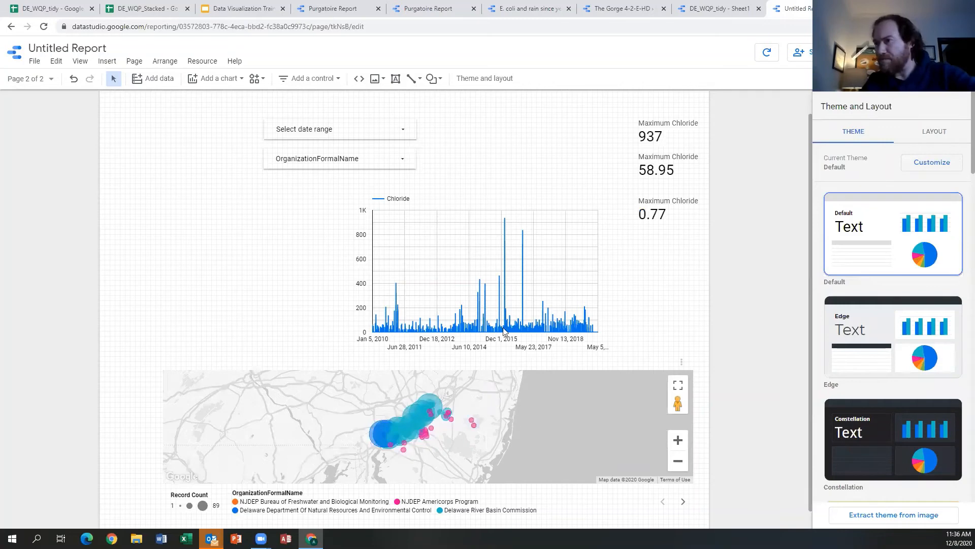
left_click(493, 284)
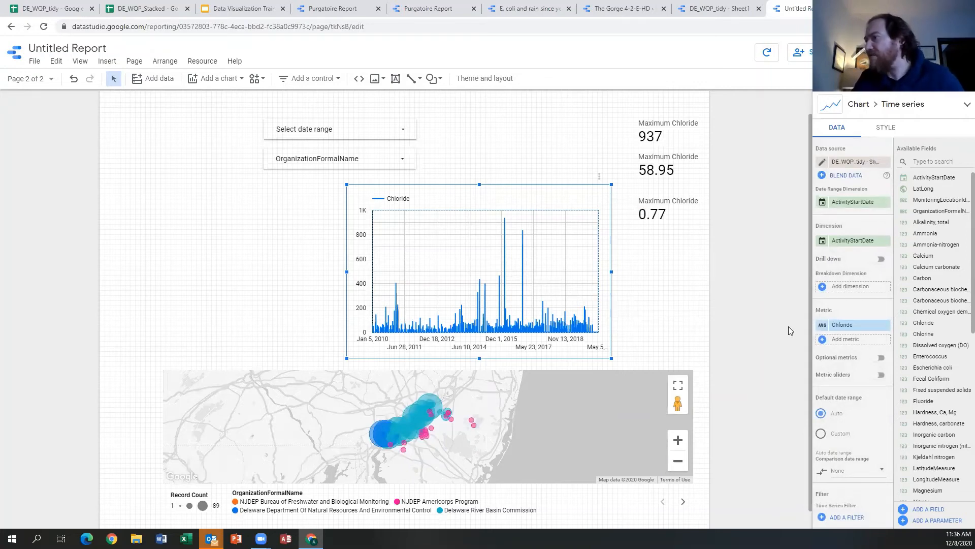
scroll(853, 417, "down", 3)
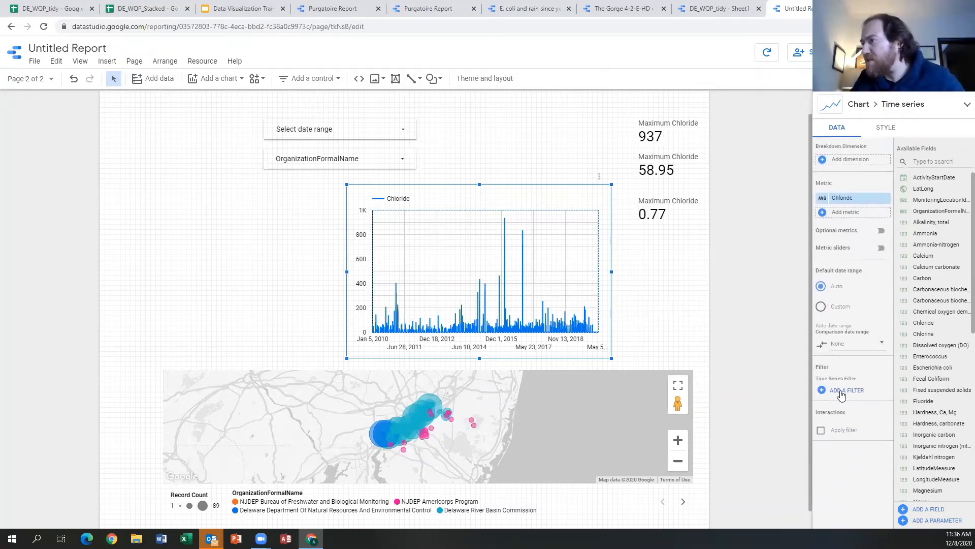
left_click(847, 390)
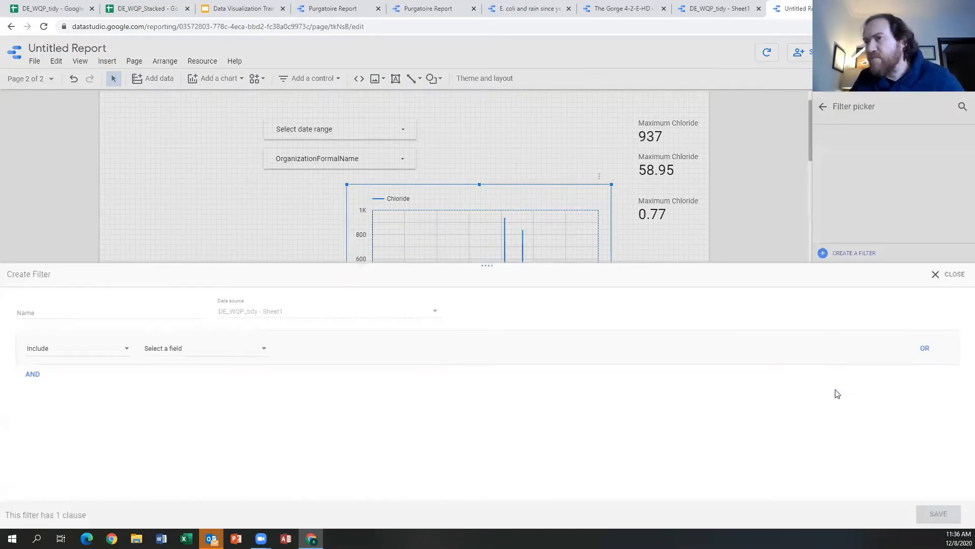
left_click(949, 277)
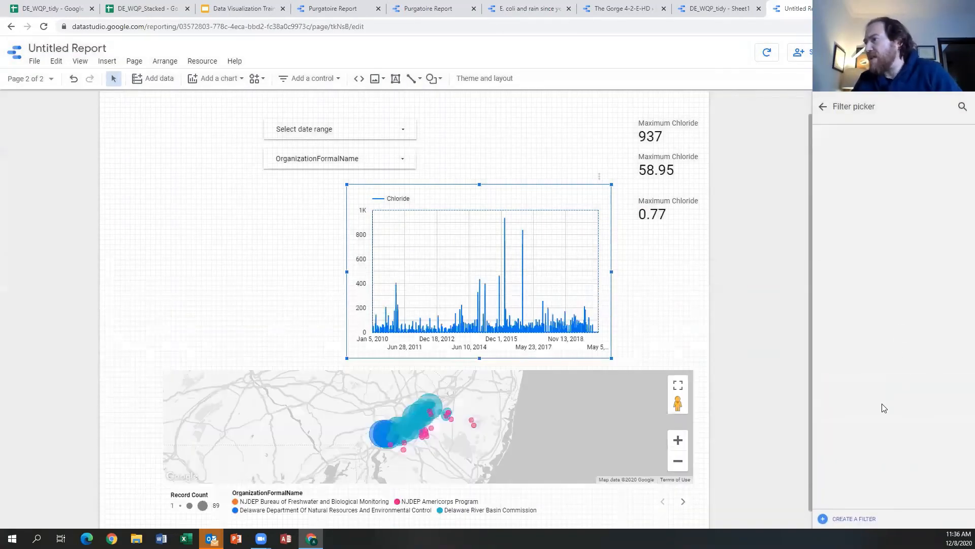
left_click(824, 107)
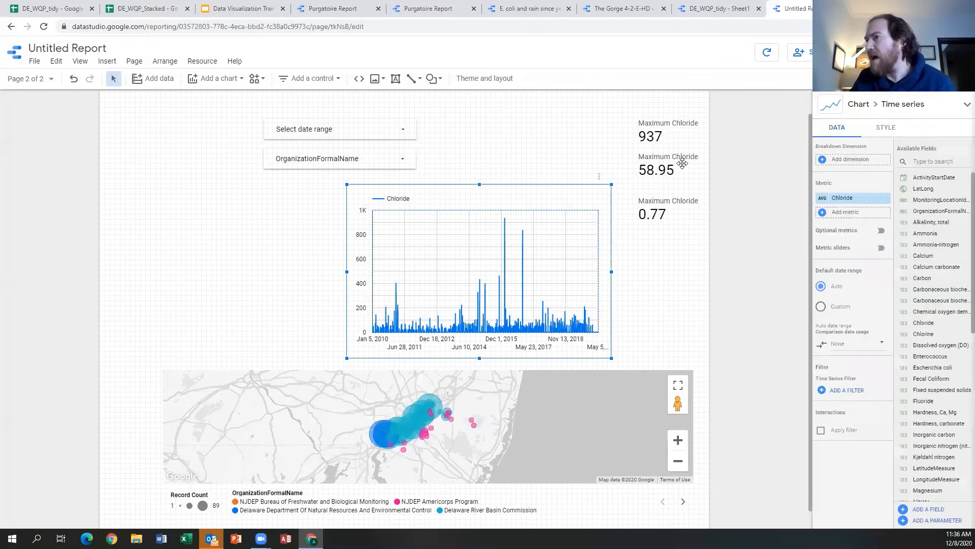
Create a filter on the time series that includes OrganizationFormalName with the Equal to (=) condition
left_click(843, 392)
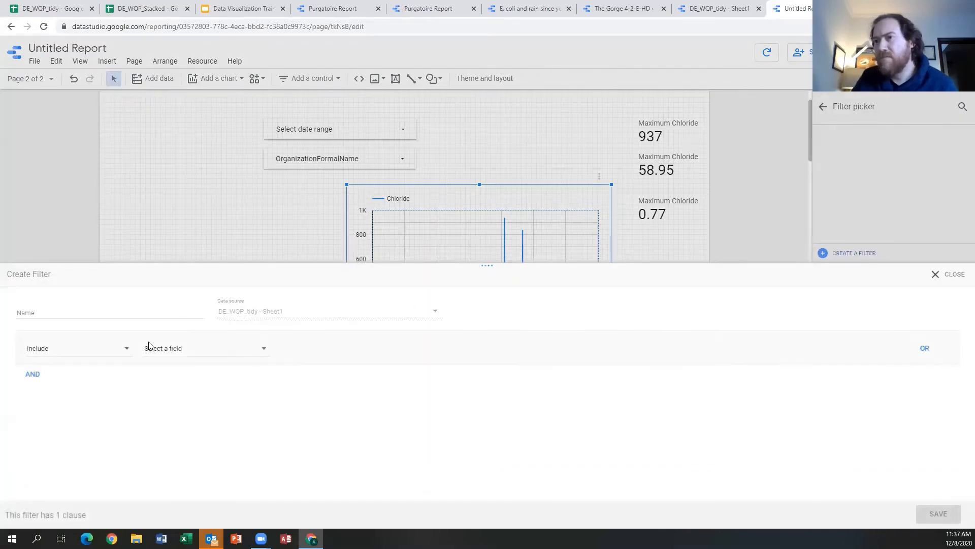
left_click(216, 351)
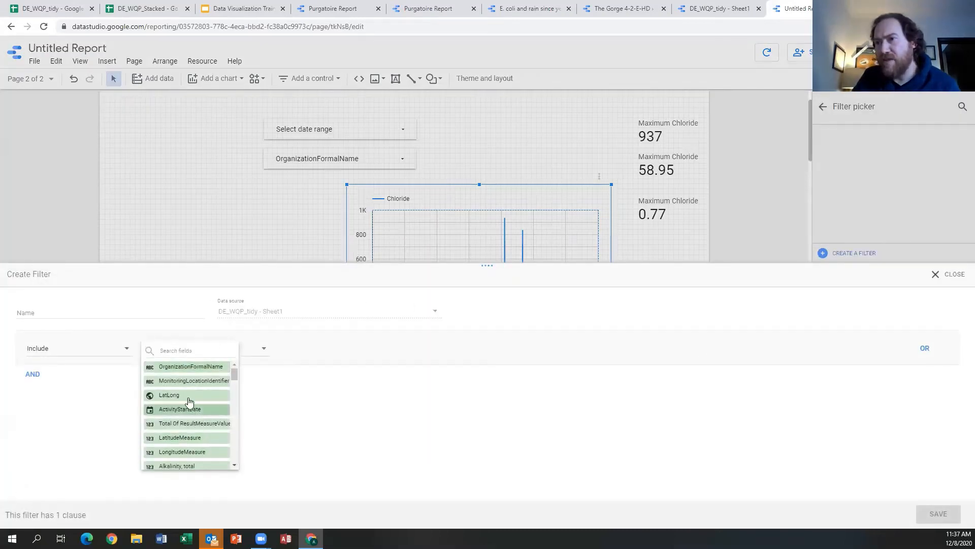
left_click(191, 370)
left_click(191, 371)
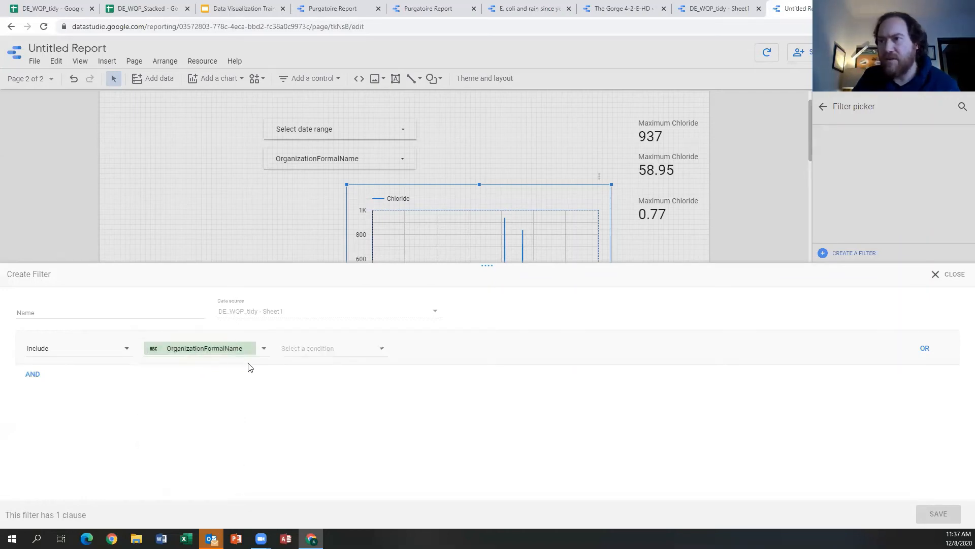
left_click(382, 351)
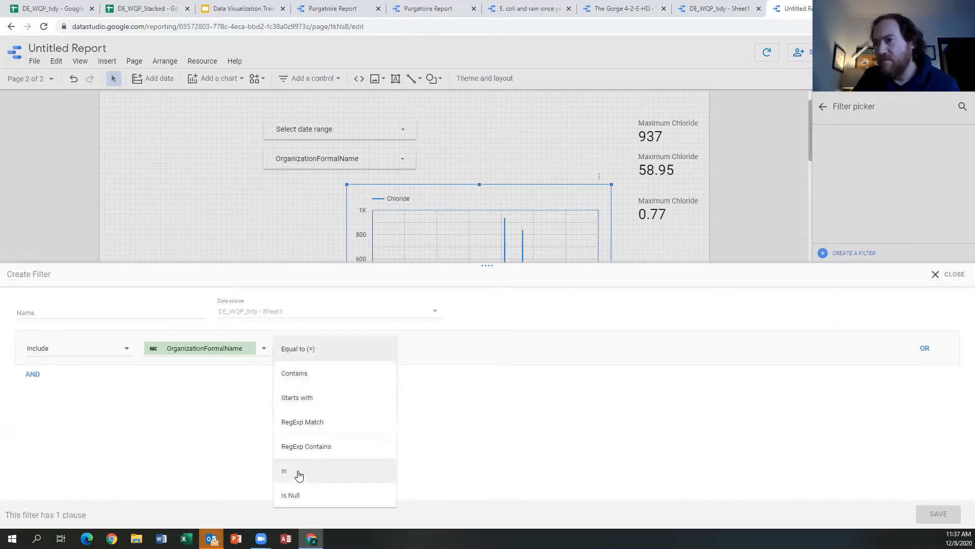
left_click(317, 348)
Set the filter's comparison value to Delaware River Basin Commission and save the filter to the chart
left_click(473, 345)
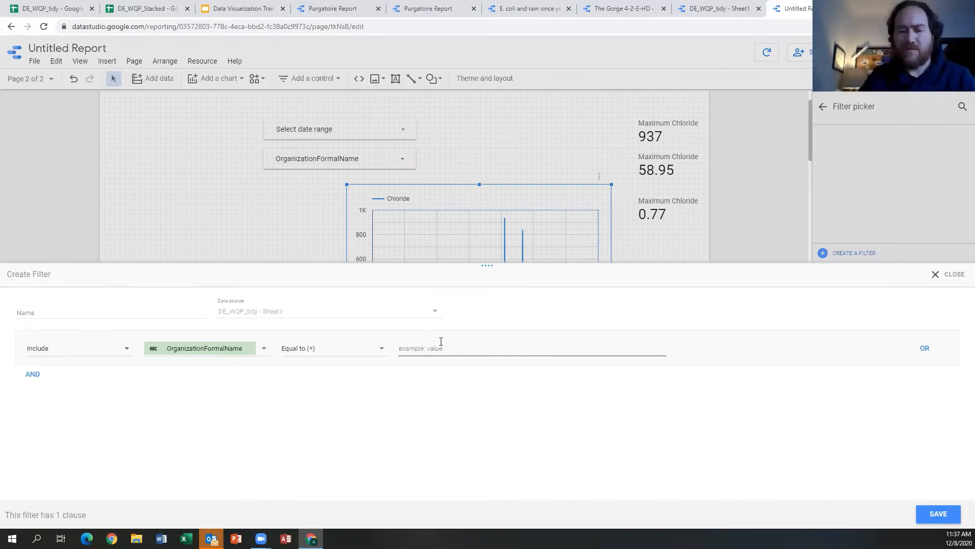
type("Del")
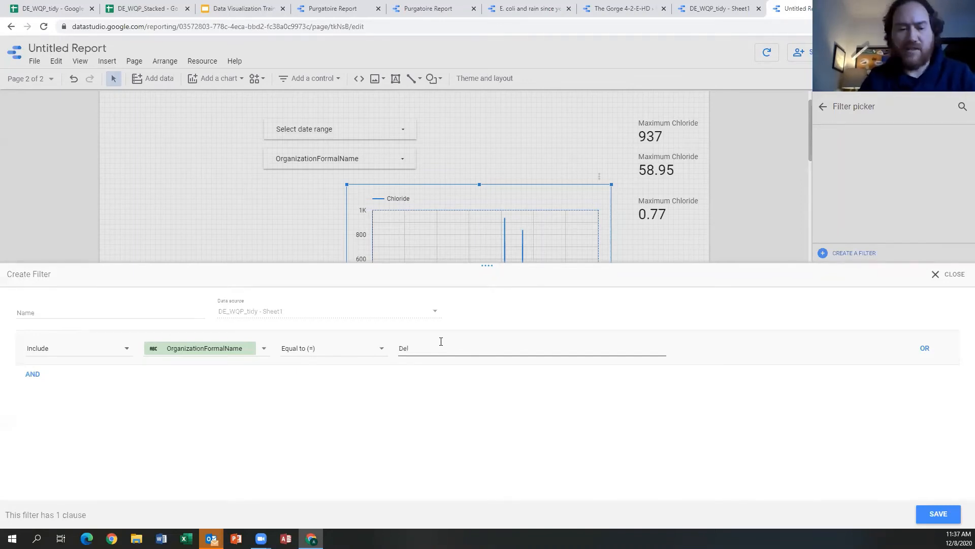
key("BackSpace")
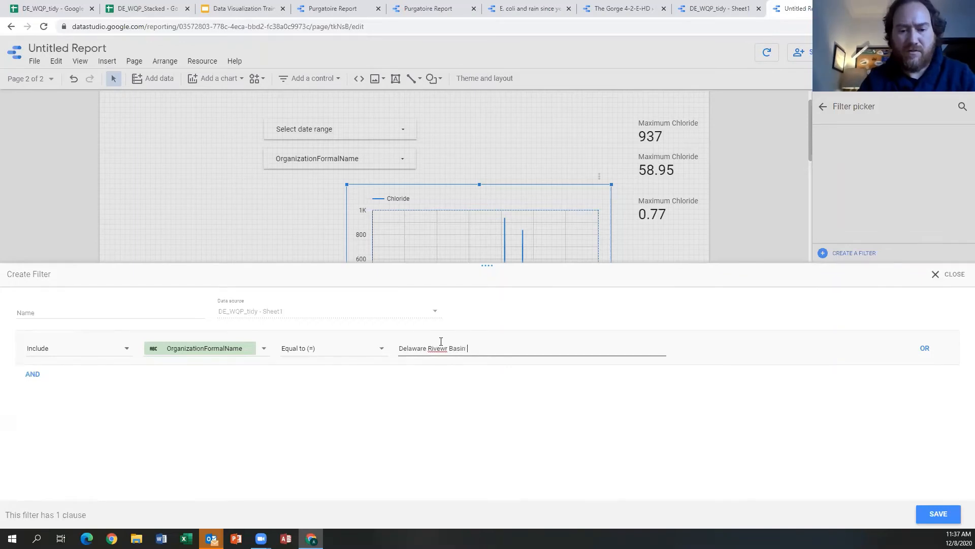
type("laware Rivewr Basin Commission")
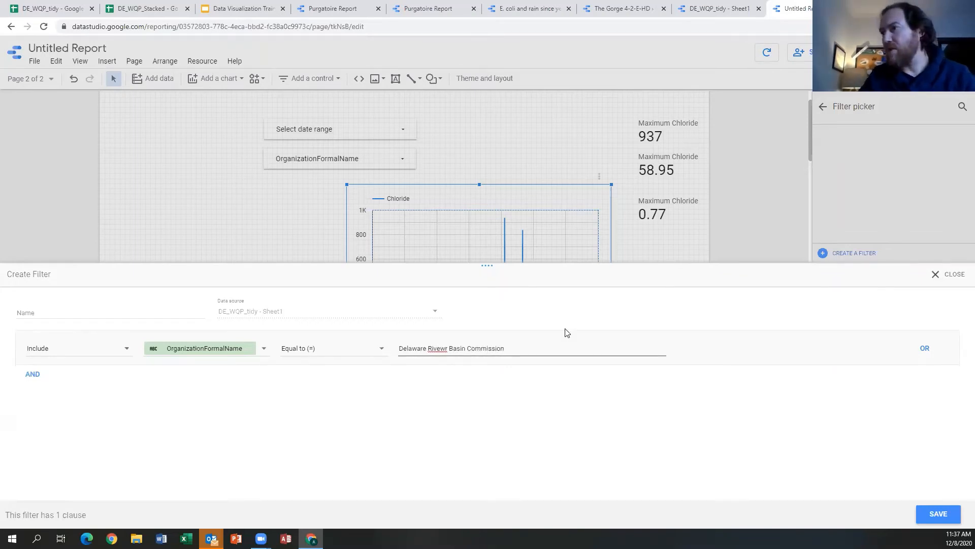
key("BackSpace")
left_click(563, 391)
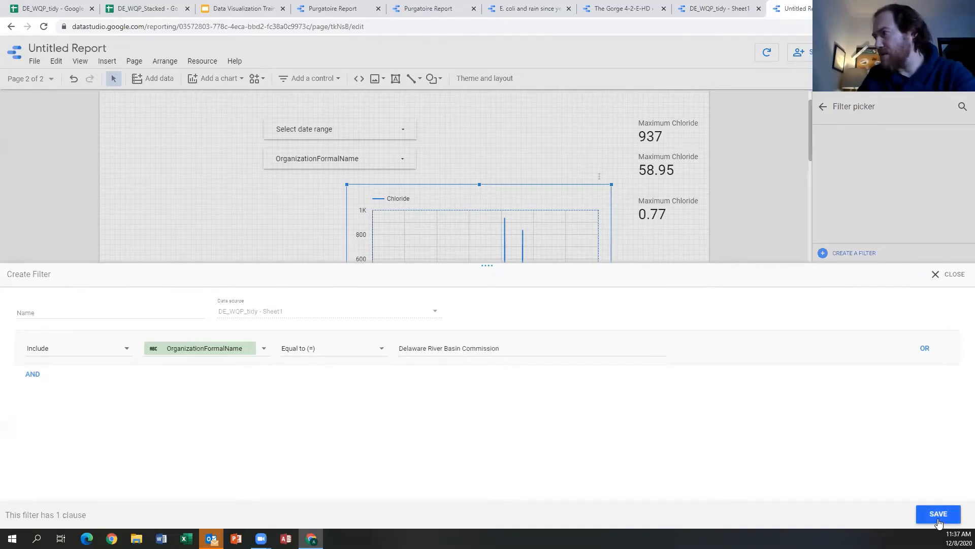
left_click(924, 509)
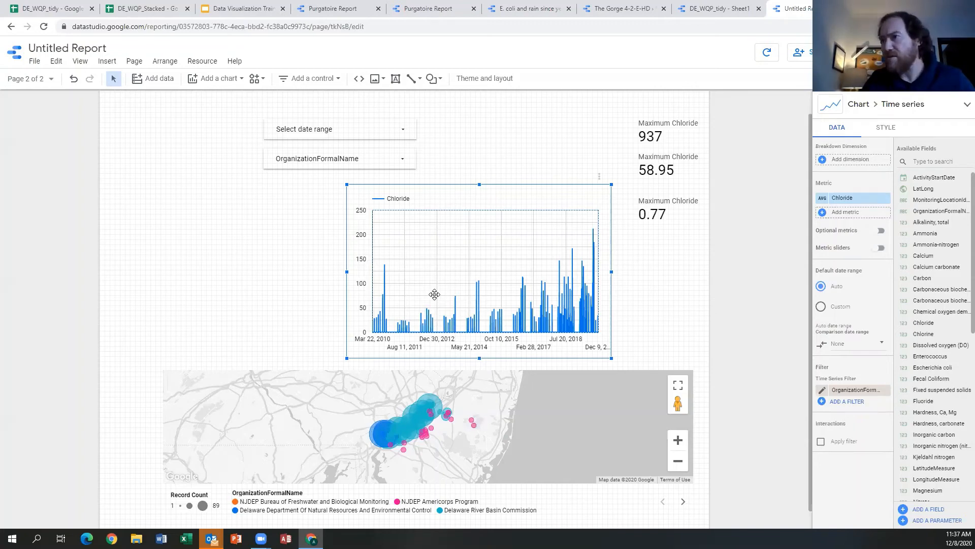
scroll(713, 349, "down", 1)
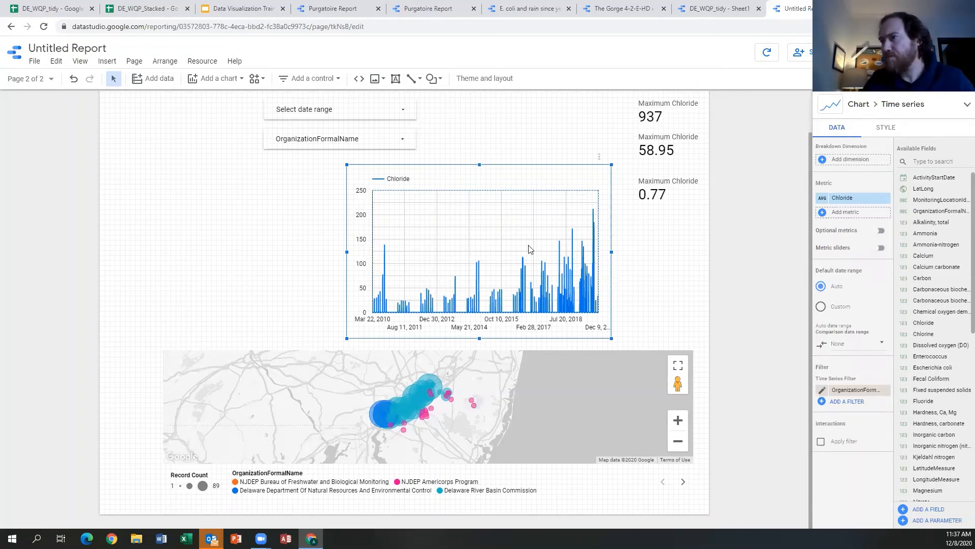
left_click(107, 61)
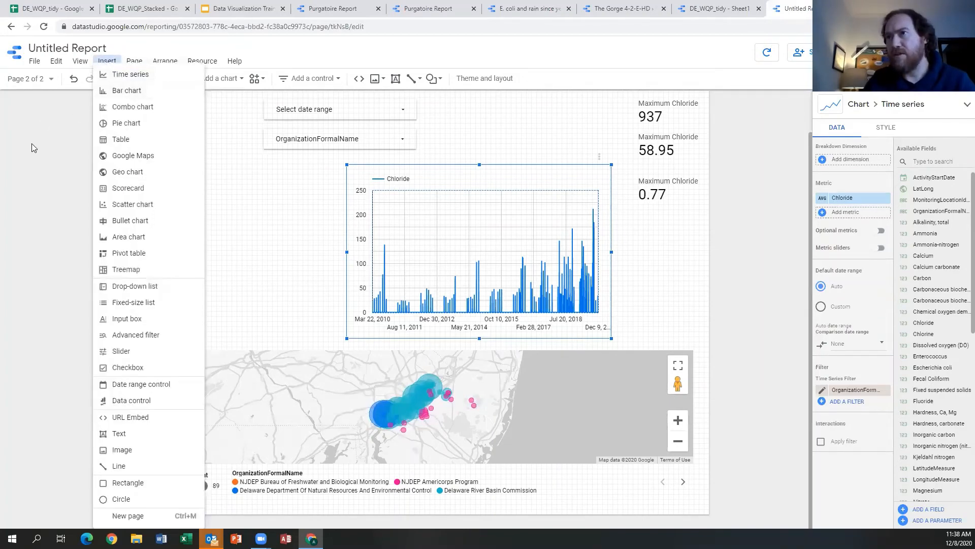
left_click(46, 153)
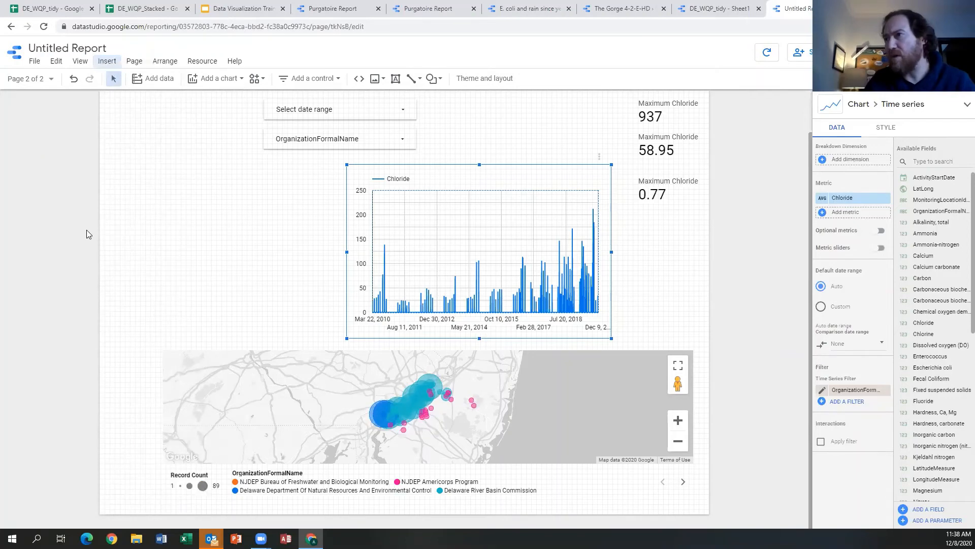
left_click(106, 63)
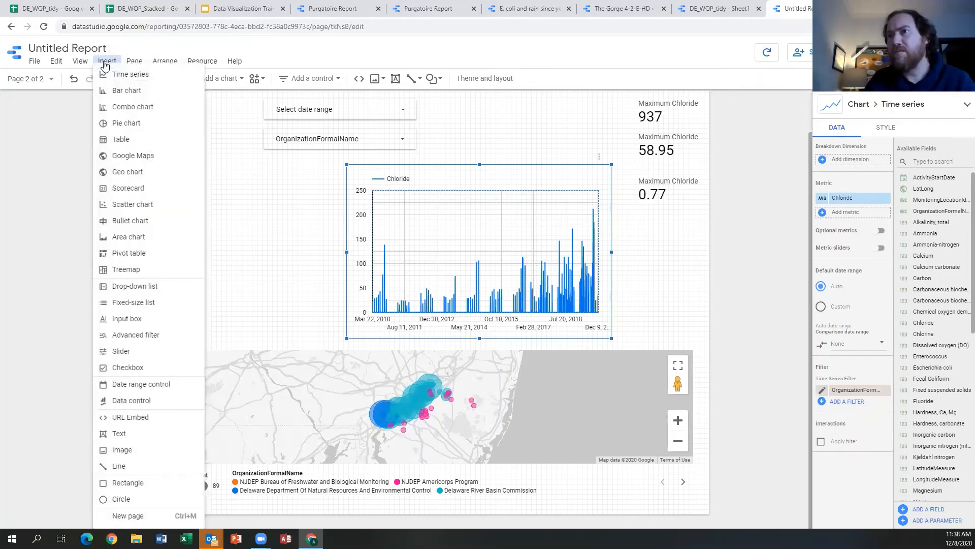
left_click(254, 245)
Add a new third page to the report
left_click(31, 79)
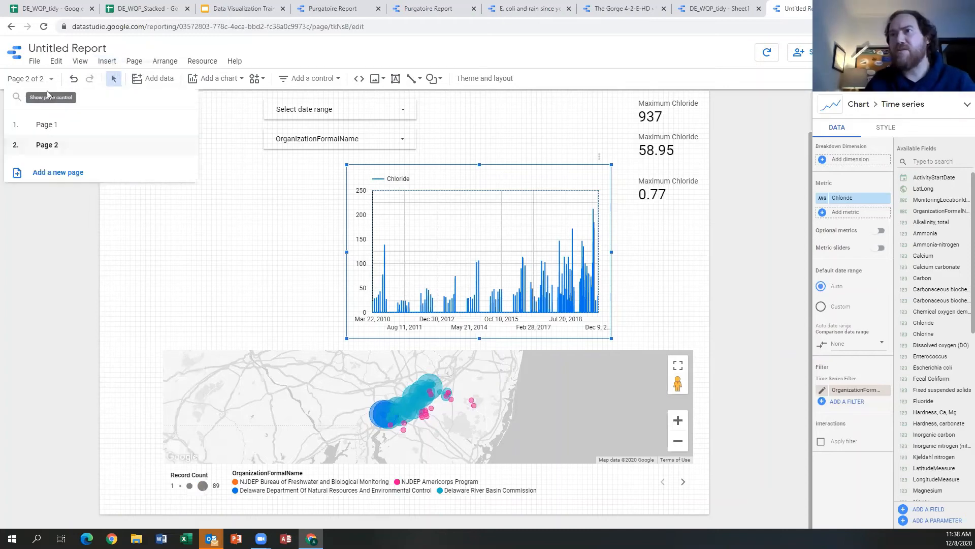
left_click(51, 172)
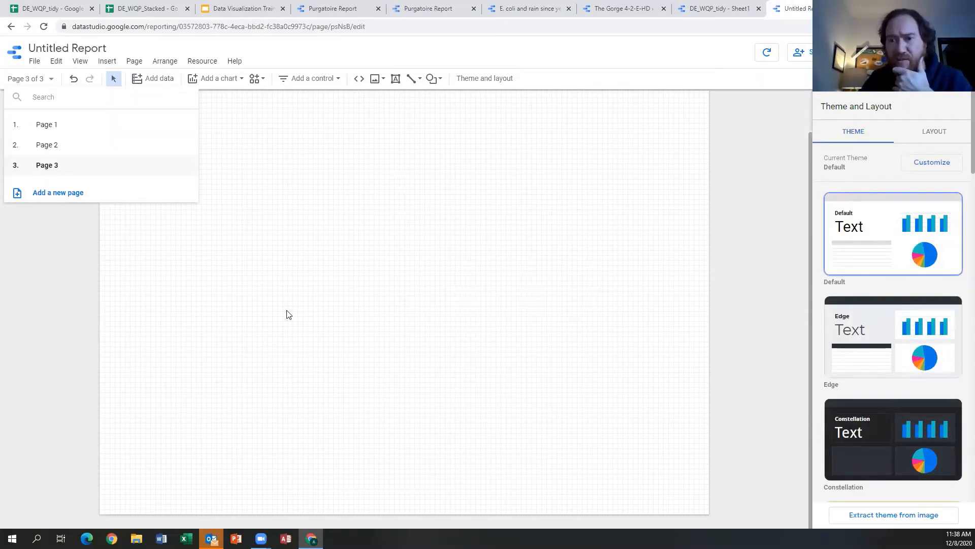
Insert a scatter chart on page 3 and enlarge it to fill most of the page
left_click(63, 236)
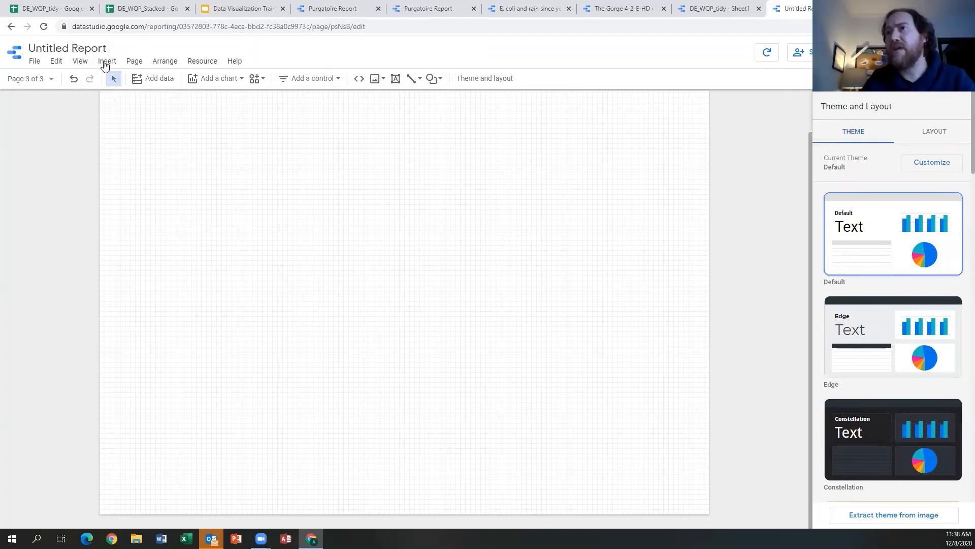
left_click(106, 61)
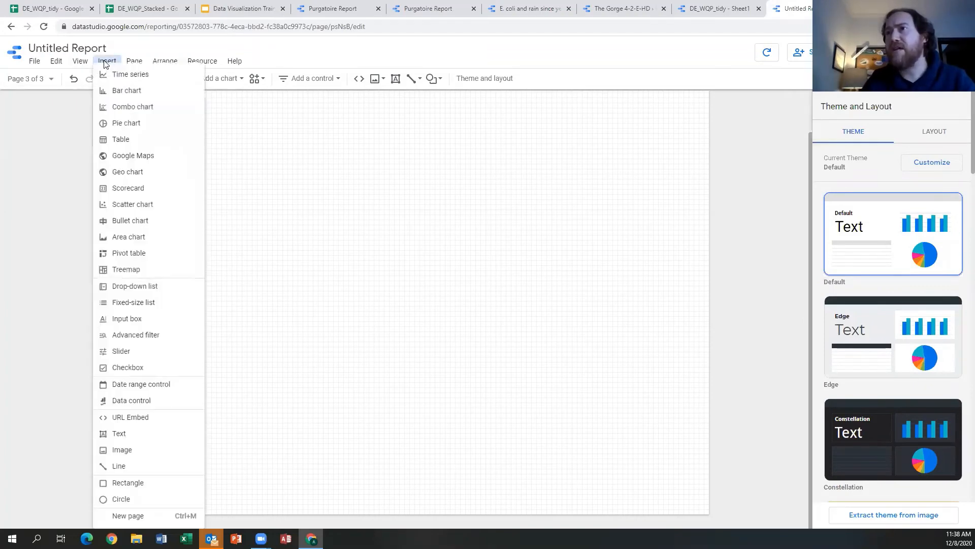
left_click(129, 205)
left_click(183, 160)
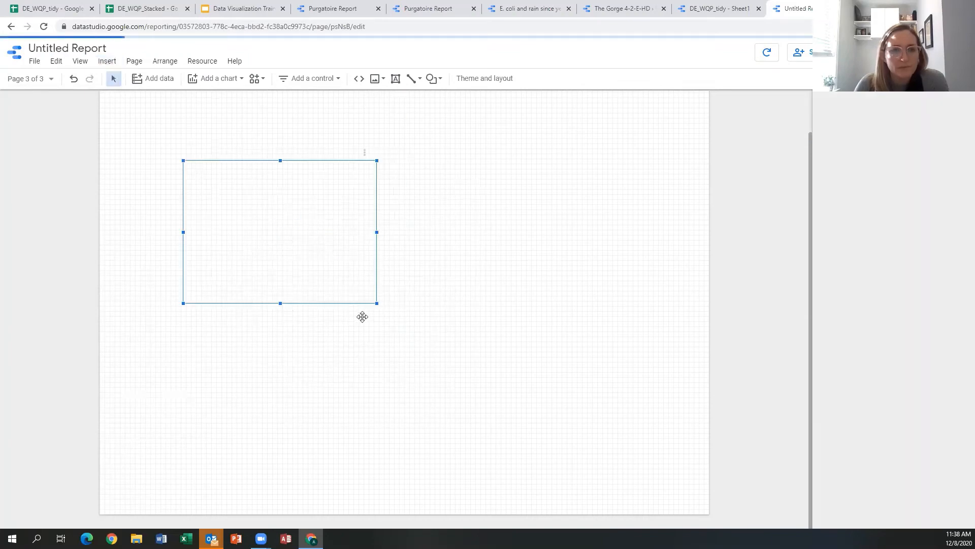
left_click_drag(377, 303, 660, 461)
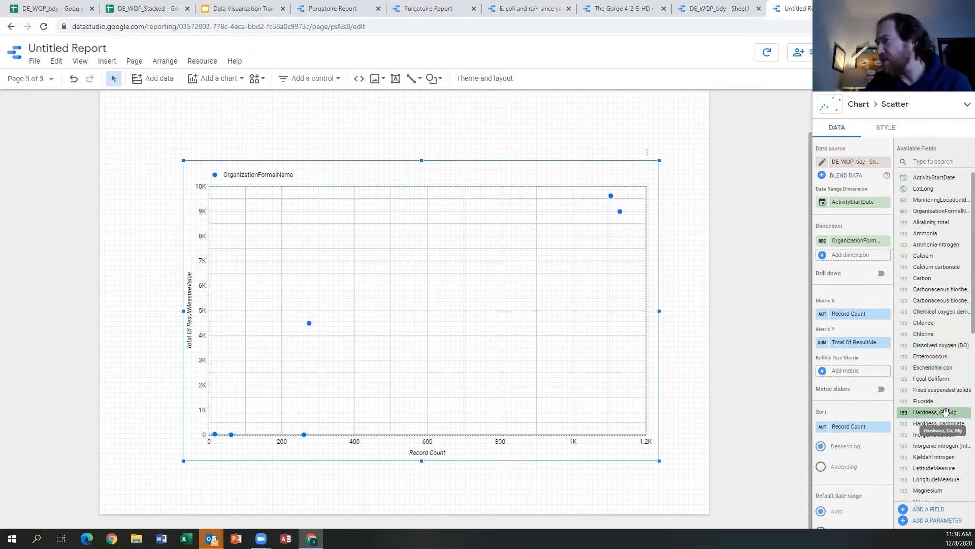
Set the scatter chart's Metric X to Specific conductance and its Metric Y to Chloride
scroll(942, 392, "down", 1)
scroll(943, 392, "up", 1)
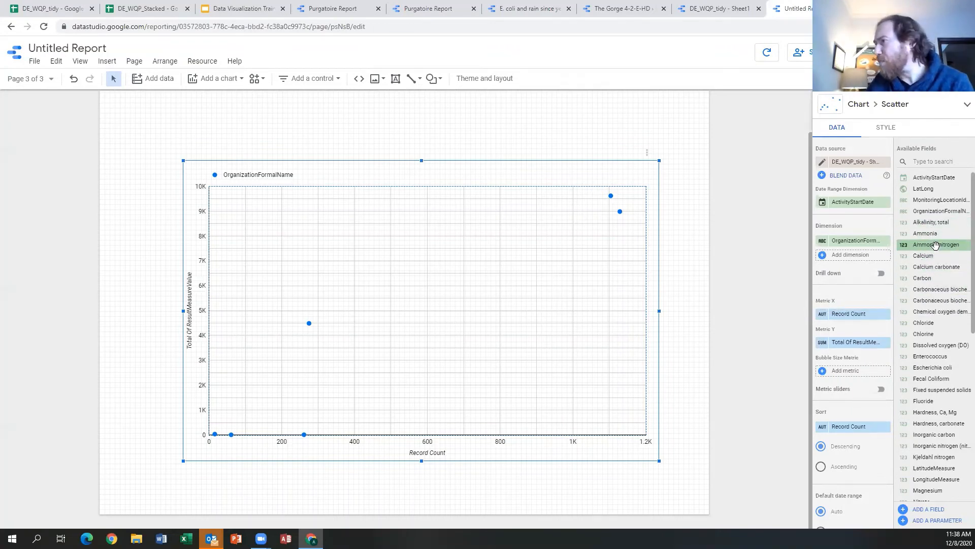
scroll(937, 376, "down", 3)
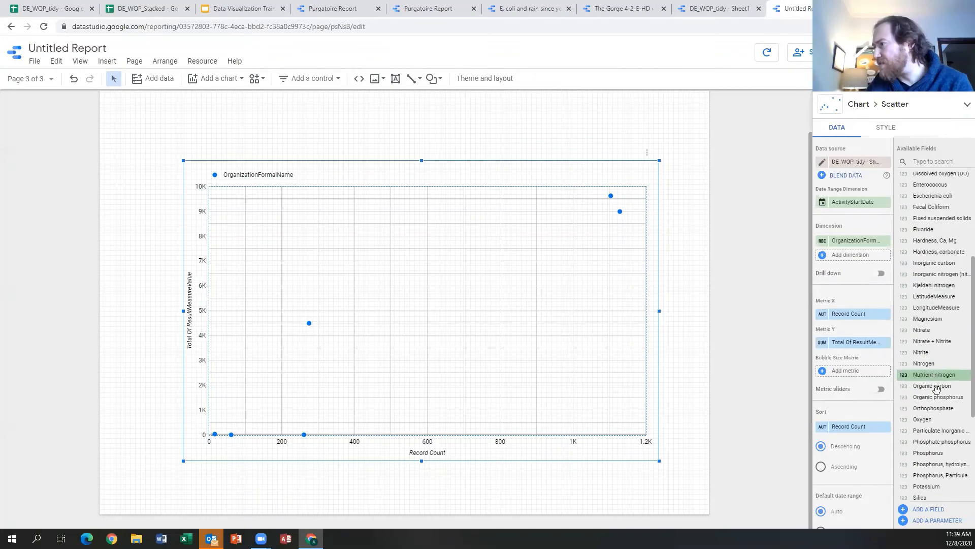
scroll(936, 389, "down", 3)
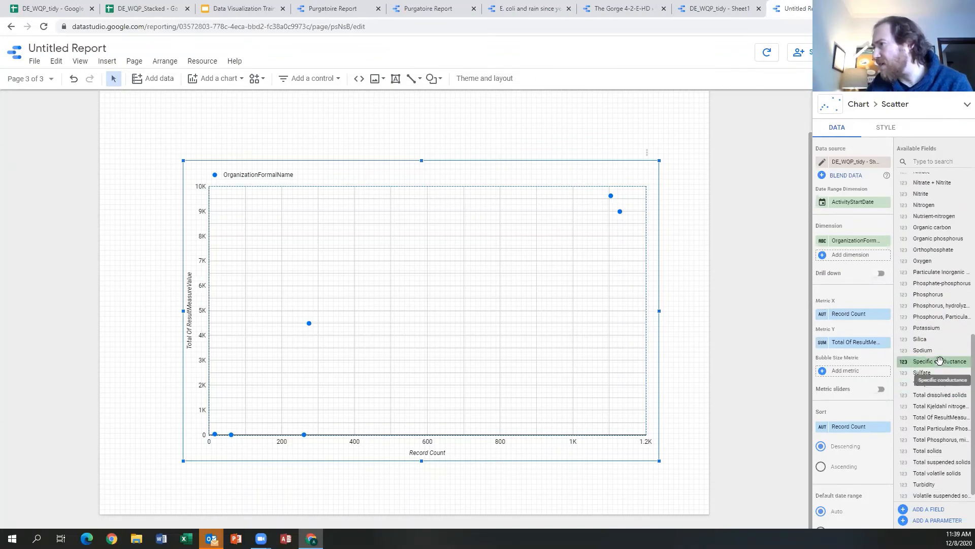
left_click_drag(939, 361, 860, 315)
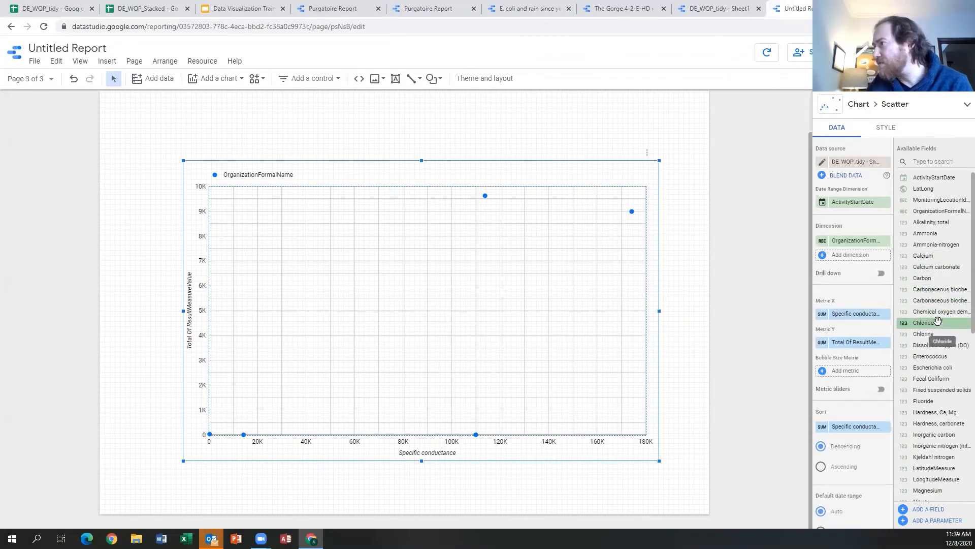
left_click_drag(938, 321, 859, 344)
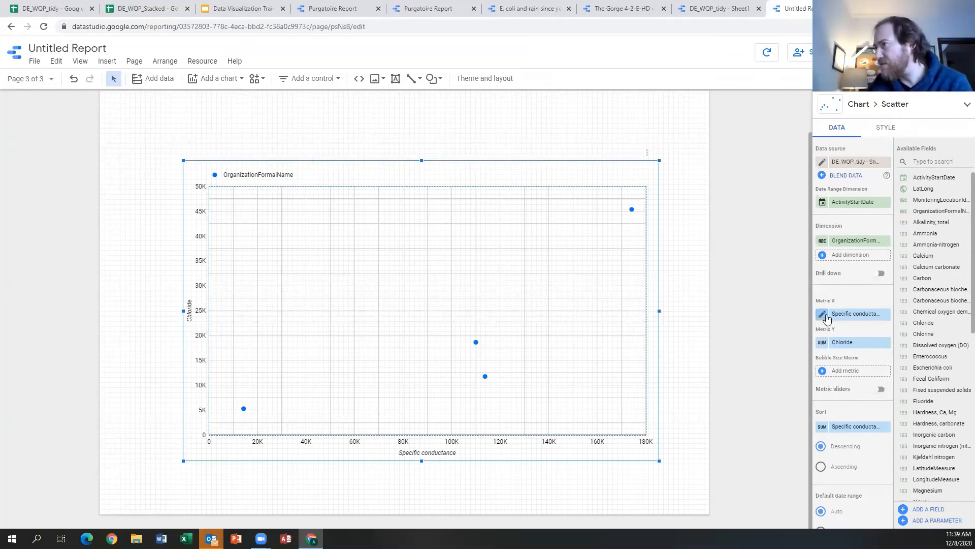
Replace the scatter chart's metrics with Temperature, water for Metric X and Dissolved oxygen (DO) for Metric Y
scroll(939, 367, "down", 3)
scroll(940, 366, "down", 4)
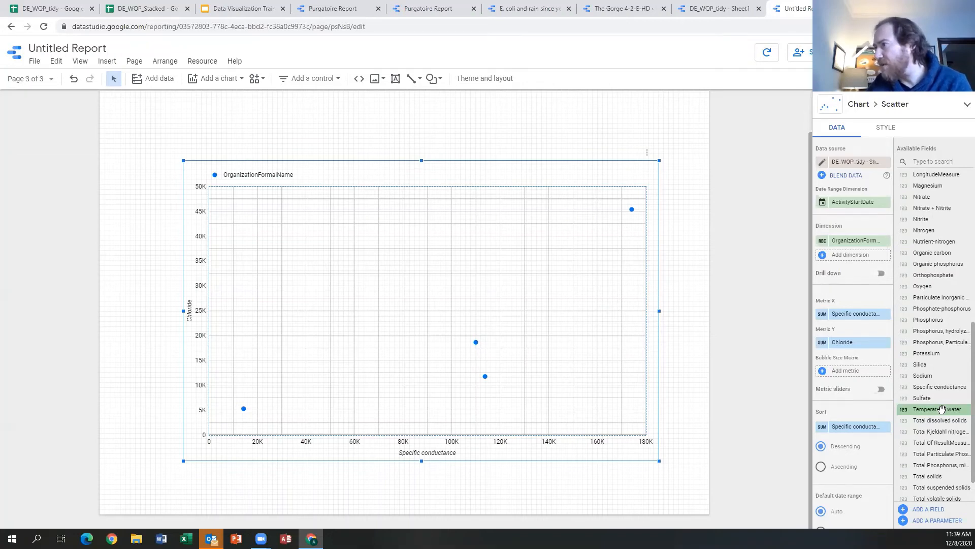
left_click_drag(942, 409, 861, 321)
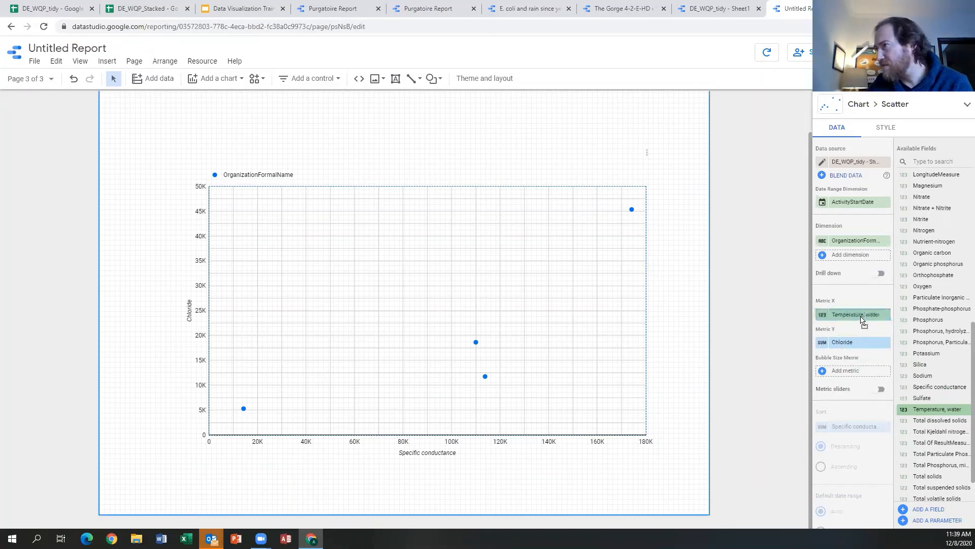
scroll(936, 318, "up", 4)
scroll(936, 318, "up", 3)
left_click_drag(939, 333, 862, 351)
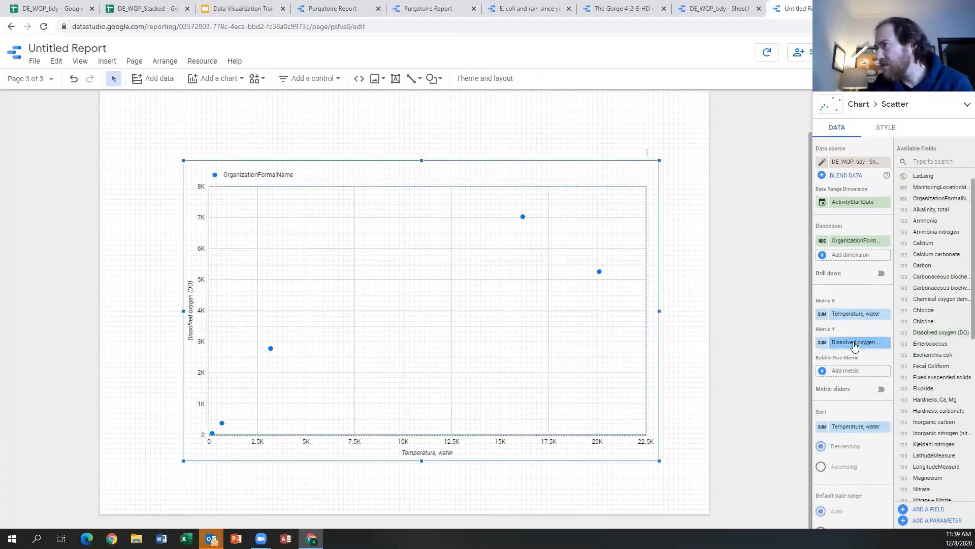
Change the aggregation of both the water temperature and dissolved oxygen metrics to Average
left_click(823, 314)
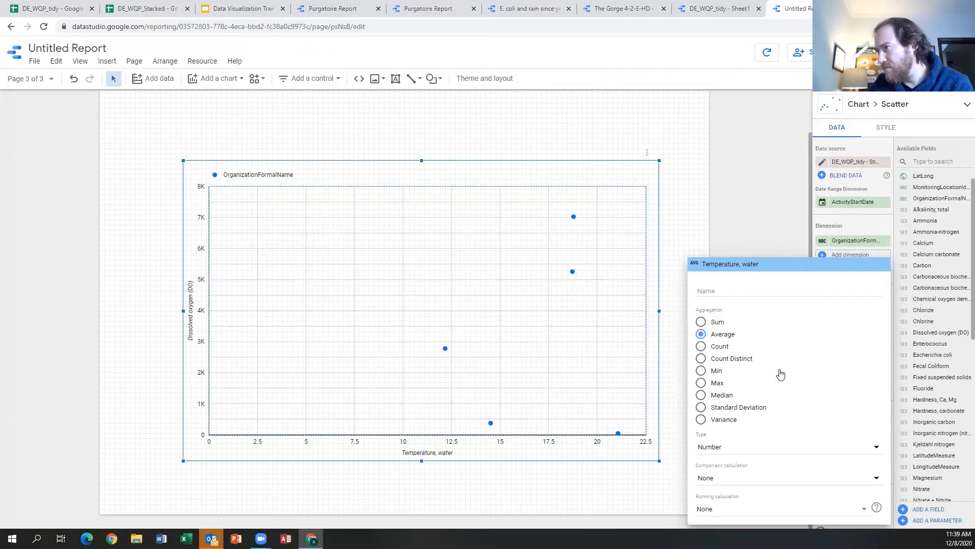
left_click(757, 235)
left_click(818, 351)
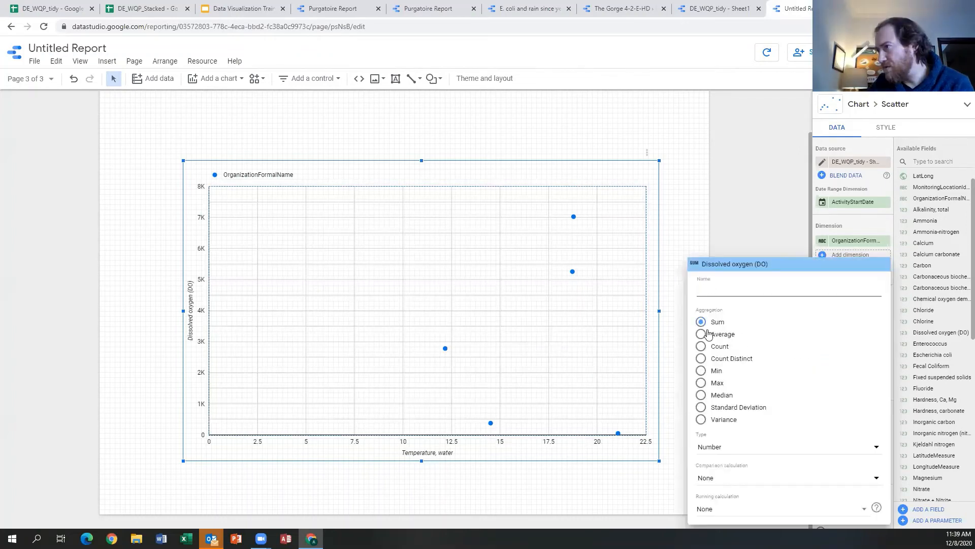
left_click(710, 336)
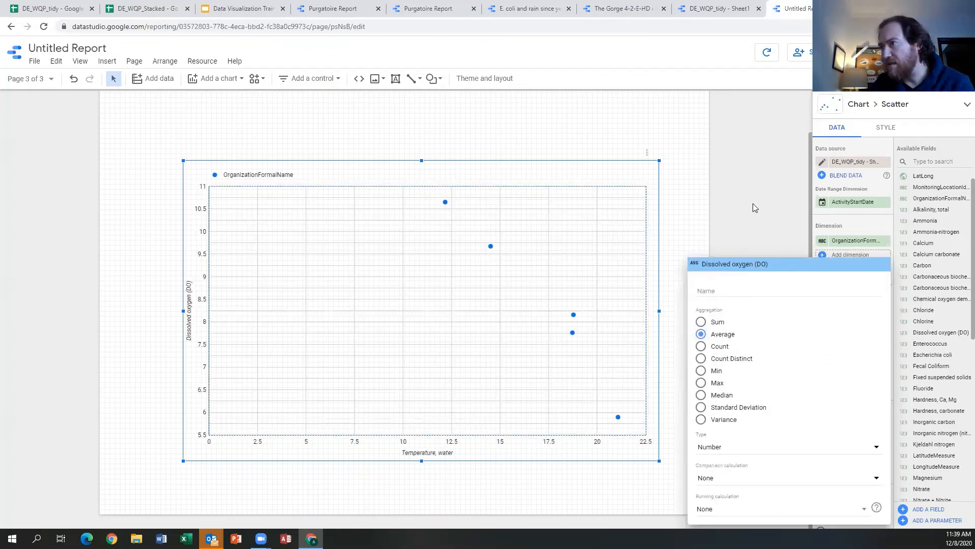
left_click(751, 192)
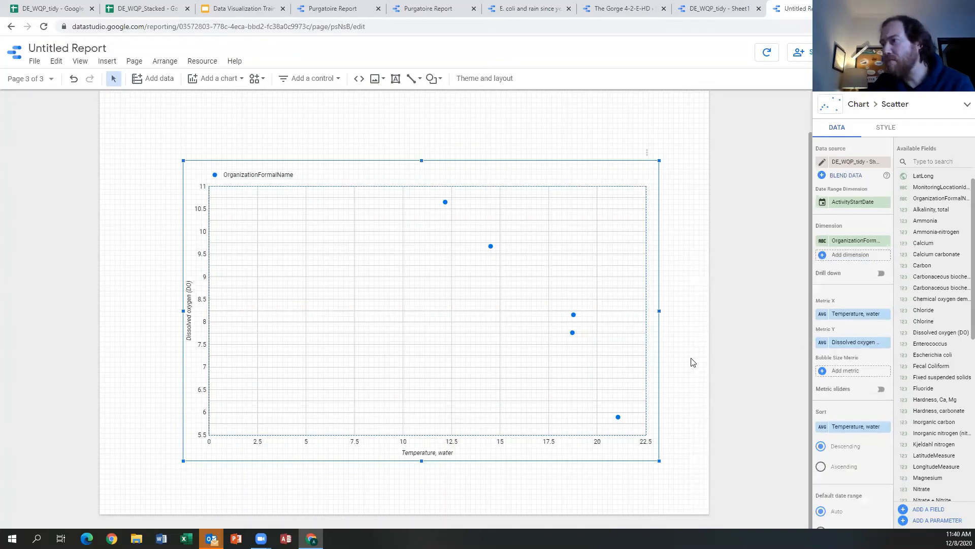
Delete the water temperature and dissolved oxygen scatter chart from page 3
scroll(833, 432, "down", 4)
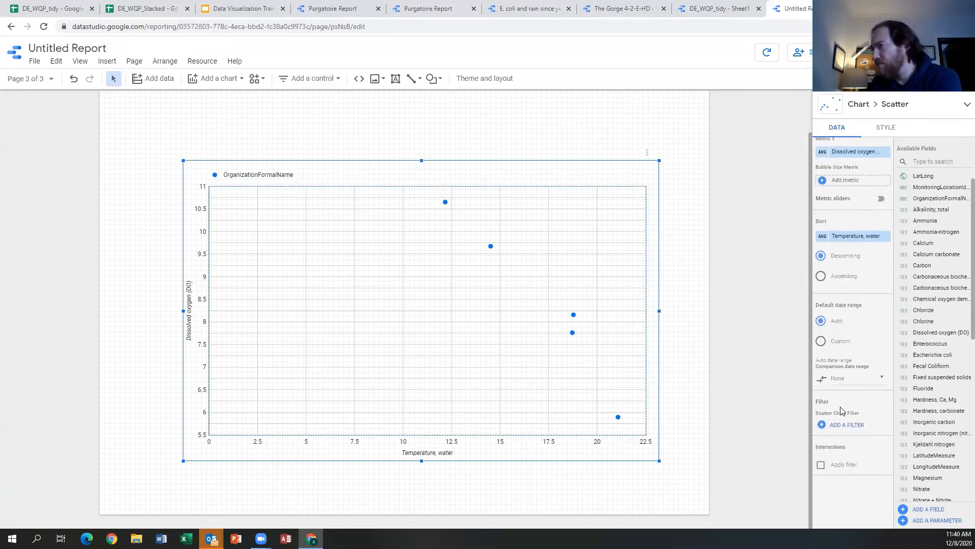
scroll(833, 426, "up", 4)
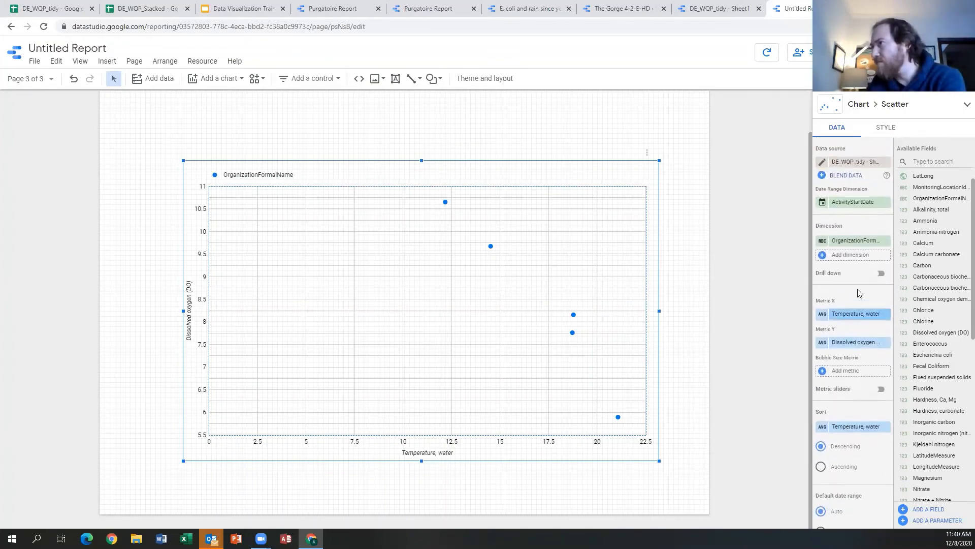
left_click(48, 79)
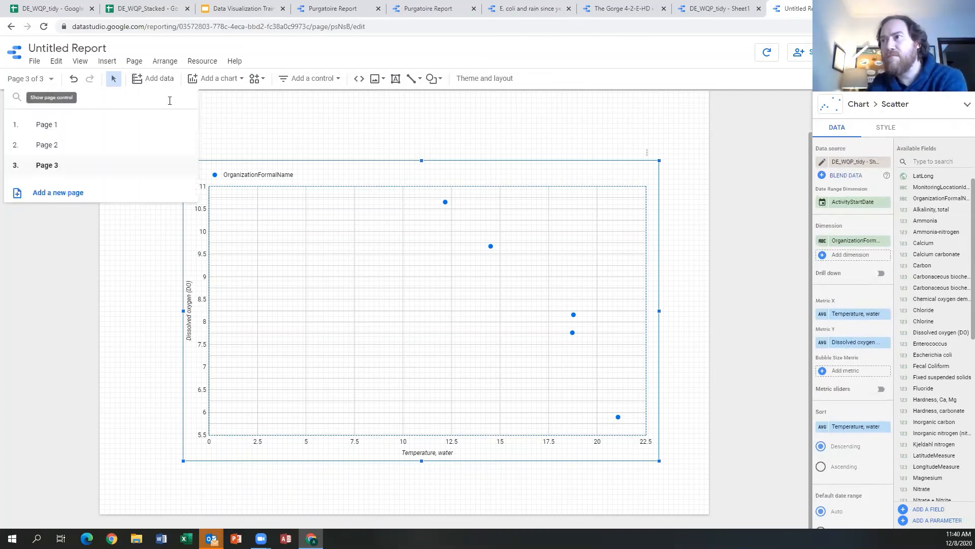
left_click(724, 240)
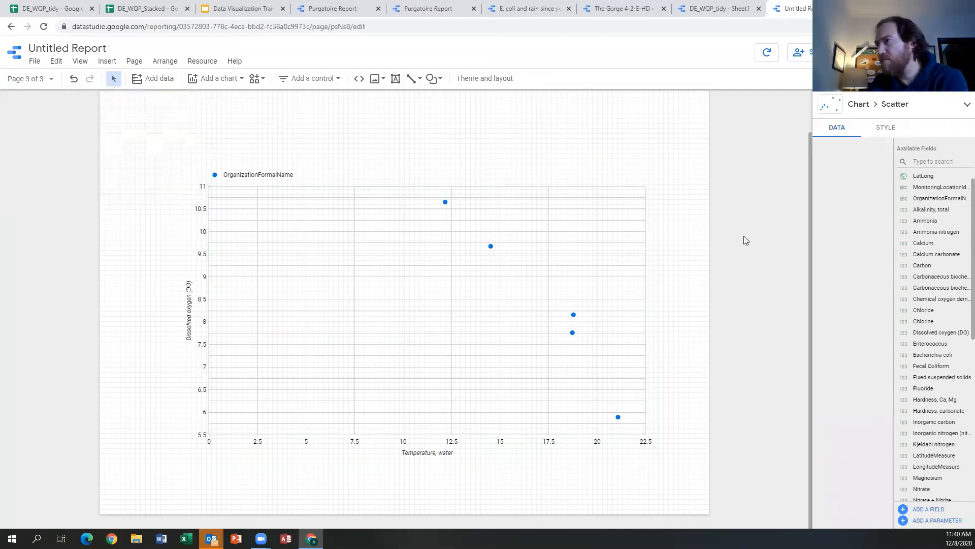
left_click(417, 241)
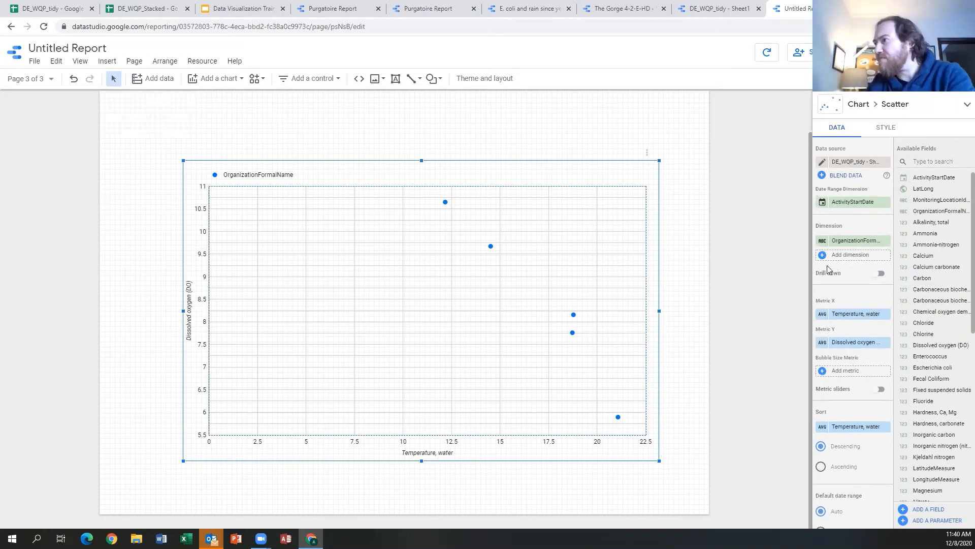
key("Delete")
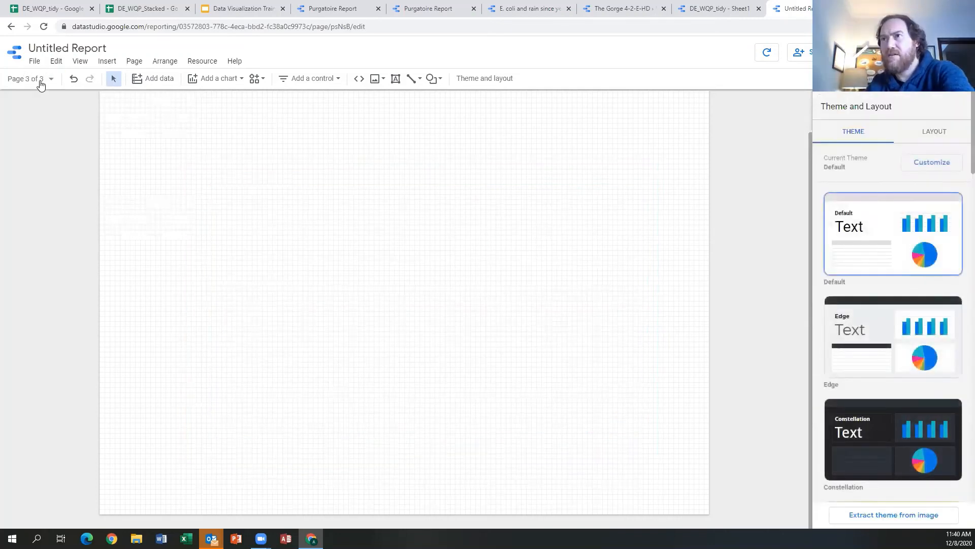
Insert a new large scatter chart across the middle of the empty page 3
scroll(47, 111, "up", 1)
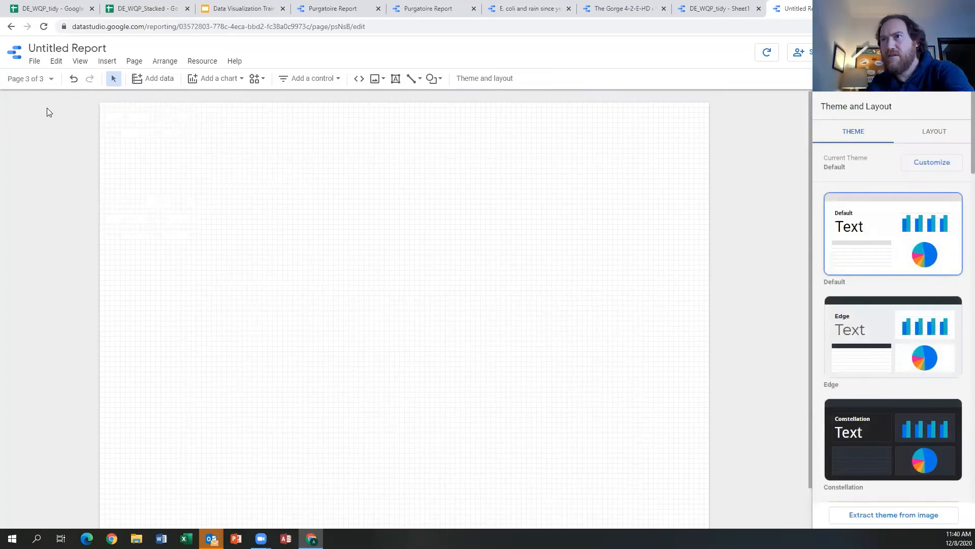
left_click(107, 62)
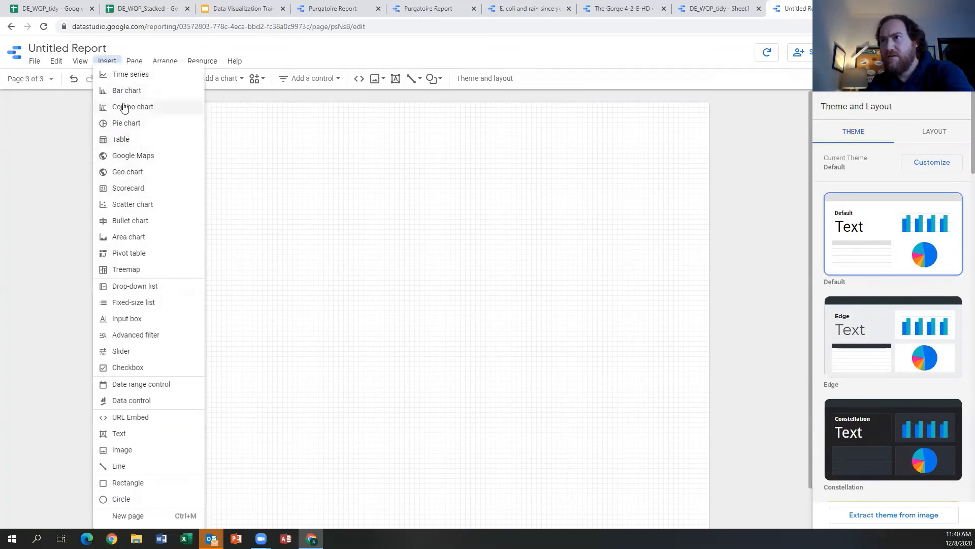
left_click(131, 204)
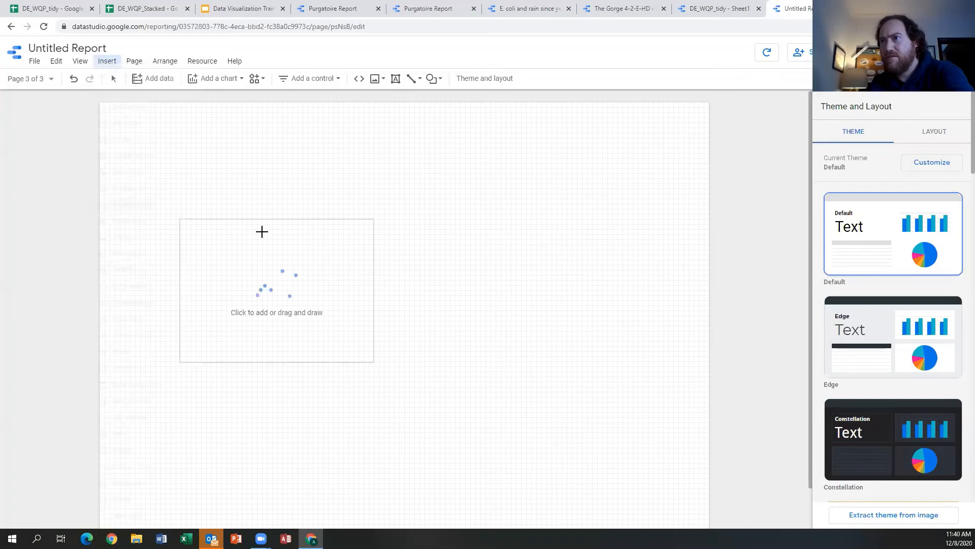
mouse_move(214, 173)
left_mouse_down()
mouse_move(408, 315)
mouse_move(663, 472)
left_mouse_up()
Set the new scatter chart's Metric X to Nitrate + Nitrite and its Metric Y to Phosphate-phosphorus
scroll(937, 386, "down", 2)
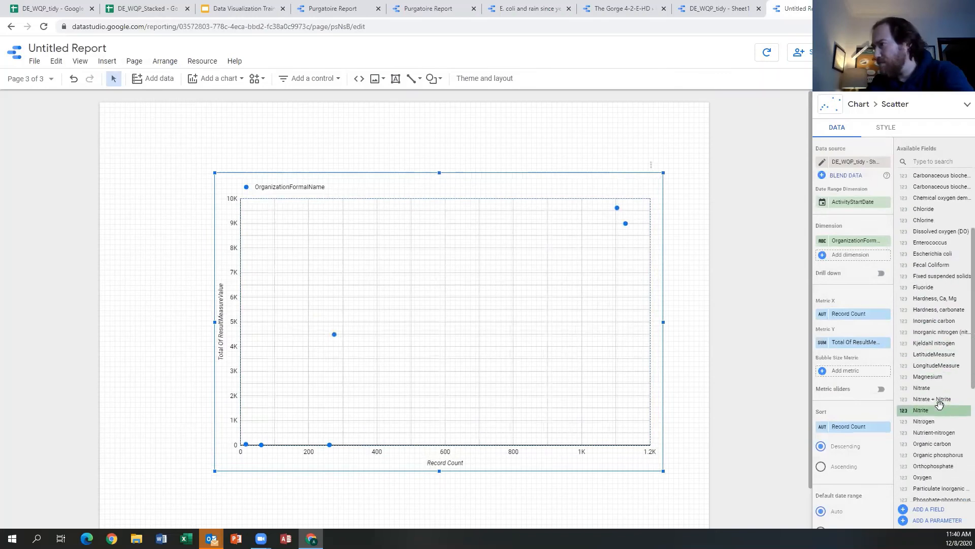
scroll(940, 403, "up", 1)
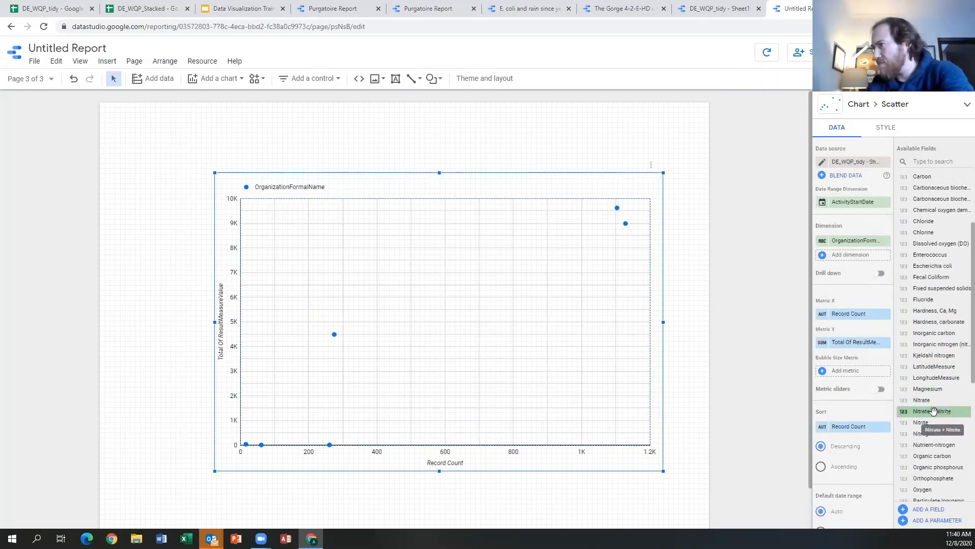
left_click_drag(933, 411, 853, 322)
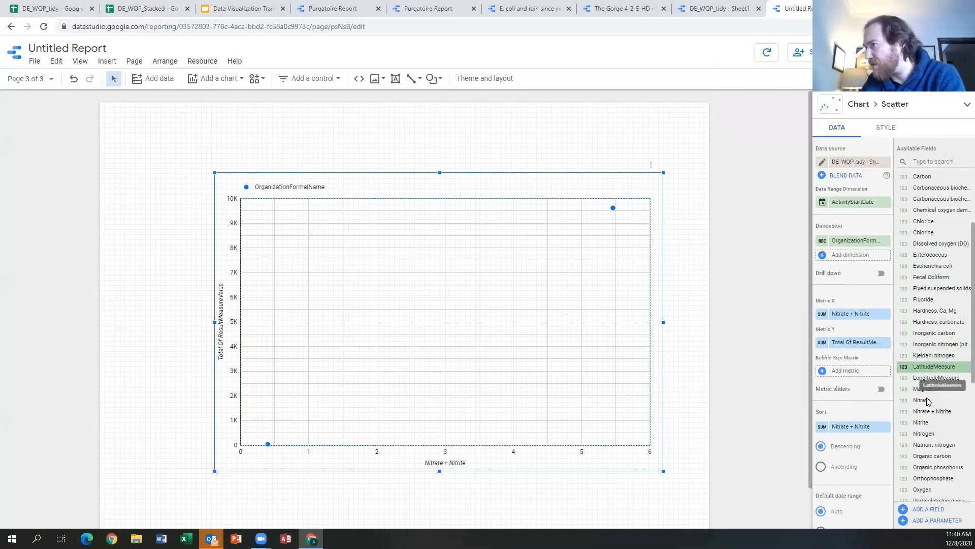
scroll(932, 431, "down", 2)
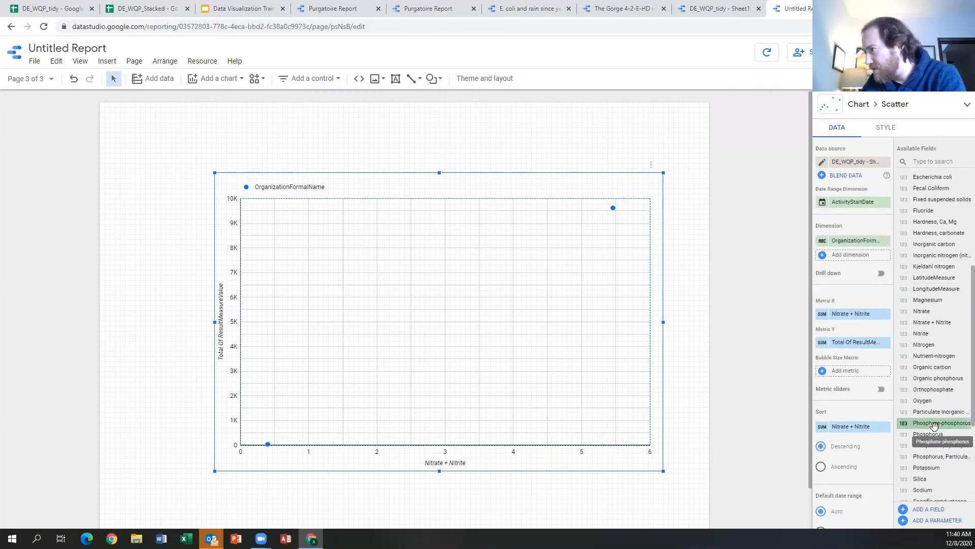
left_click_drag(919, 416, 846, 347)
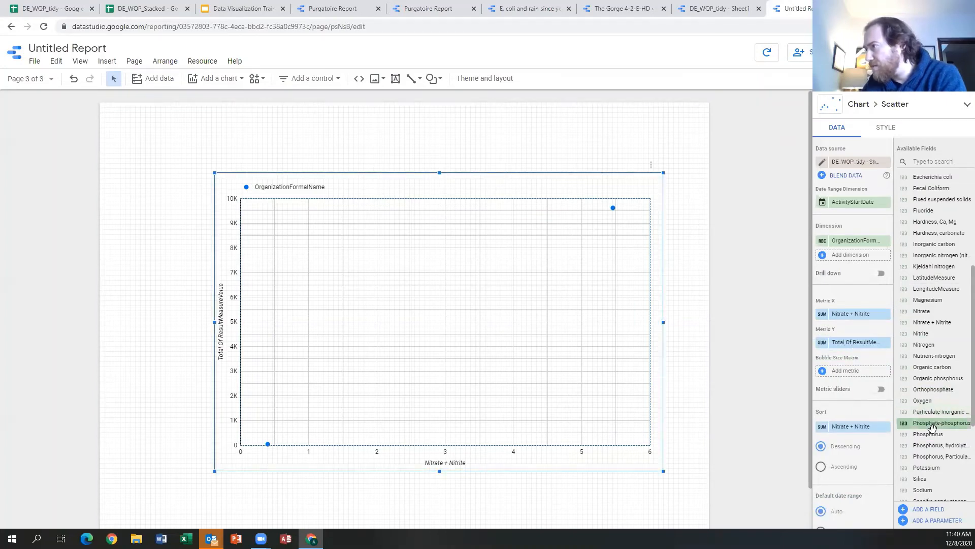
left_click_drag(935, 423, 849, 349)
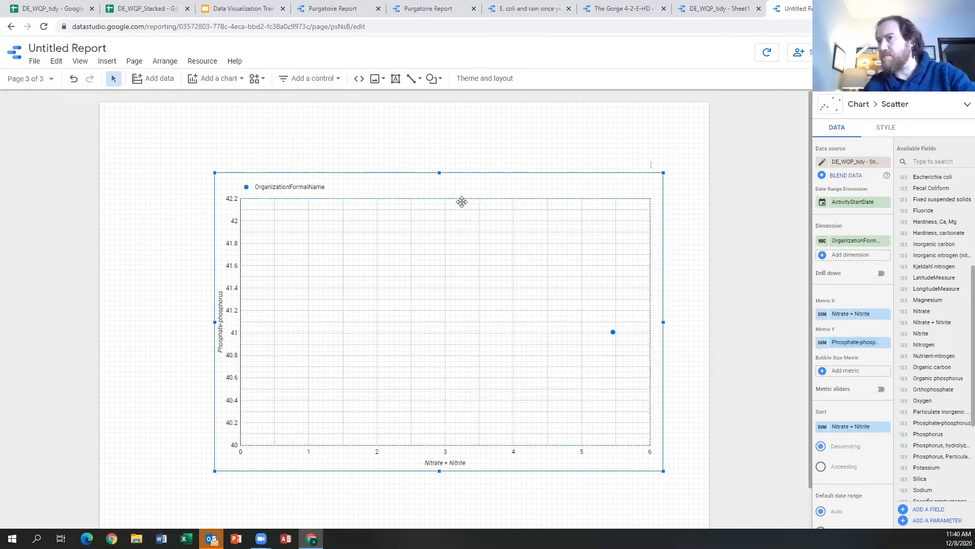
Delete the nitrate and phosphate scatter chart from page 3
key("Delete")
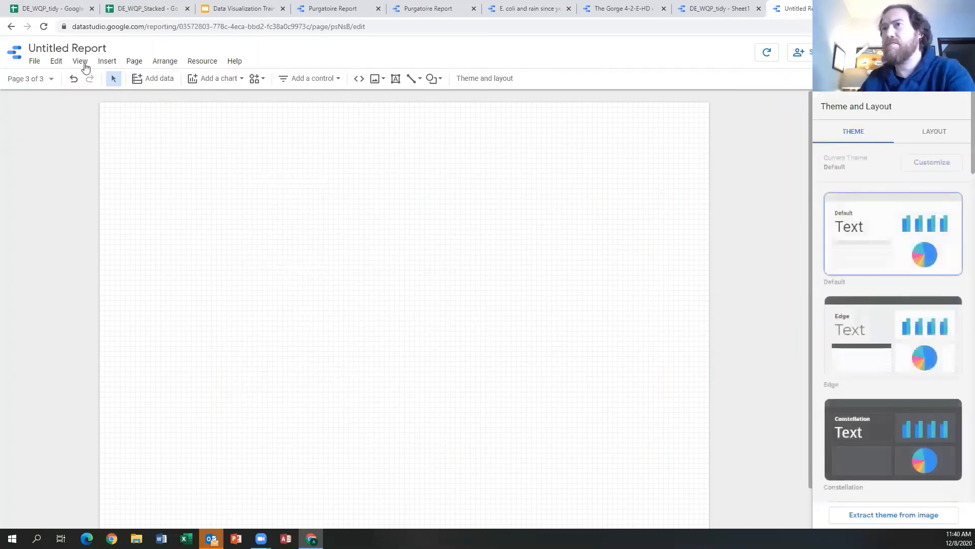
left_click(106, 61)
key("Escape")
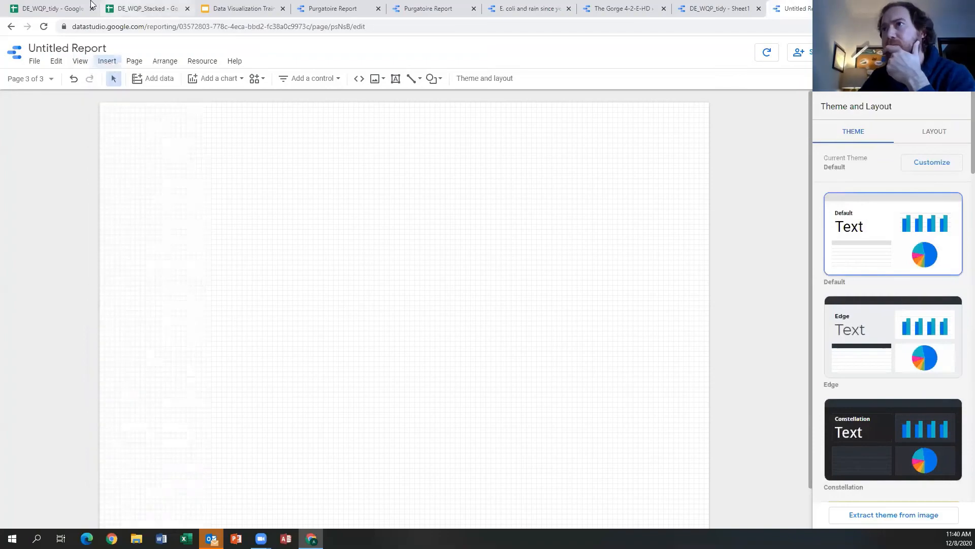
Switch to the DE_WQP_tidy spreadsheet to check its parameter columns, and return to the untitled report
left_click(53, 9)
left_click(665, 217)
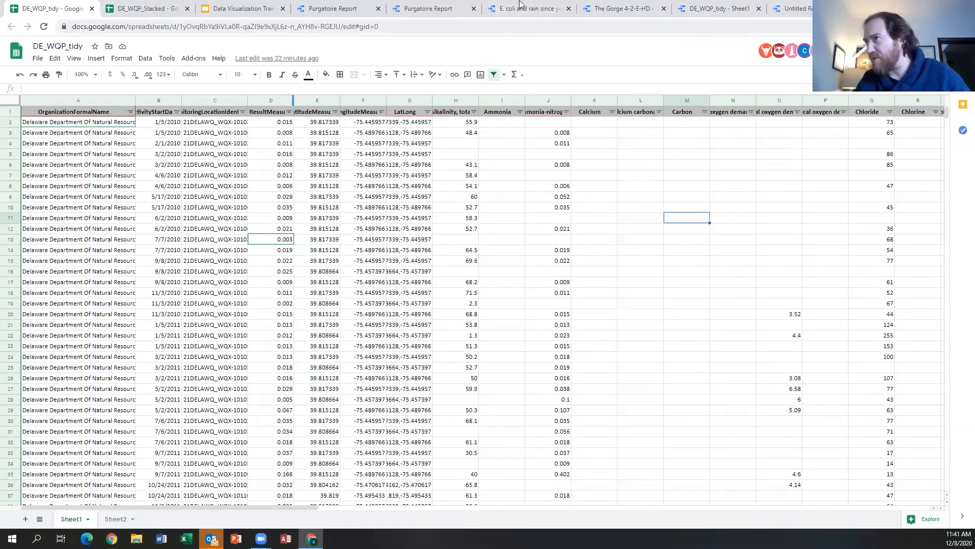
left_click(796, 9)
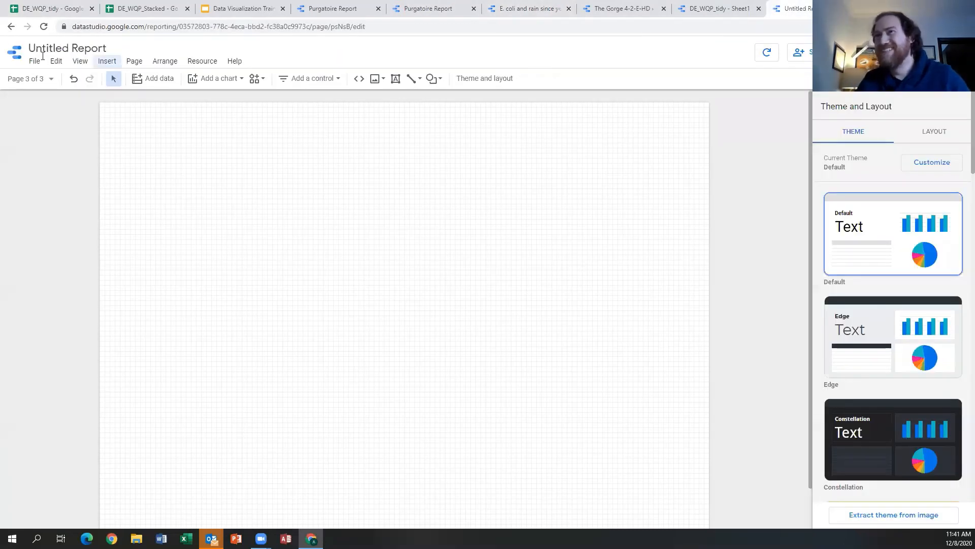
left_click(113, 65)
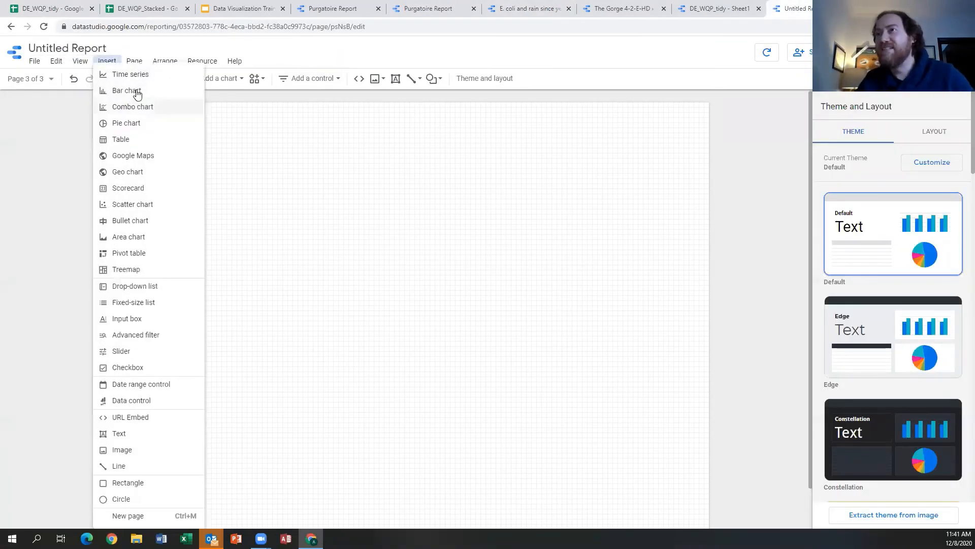
left_click(135, 204)
left_click_drag(182, 196, 633, 443)
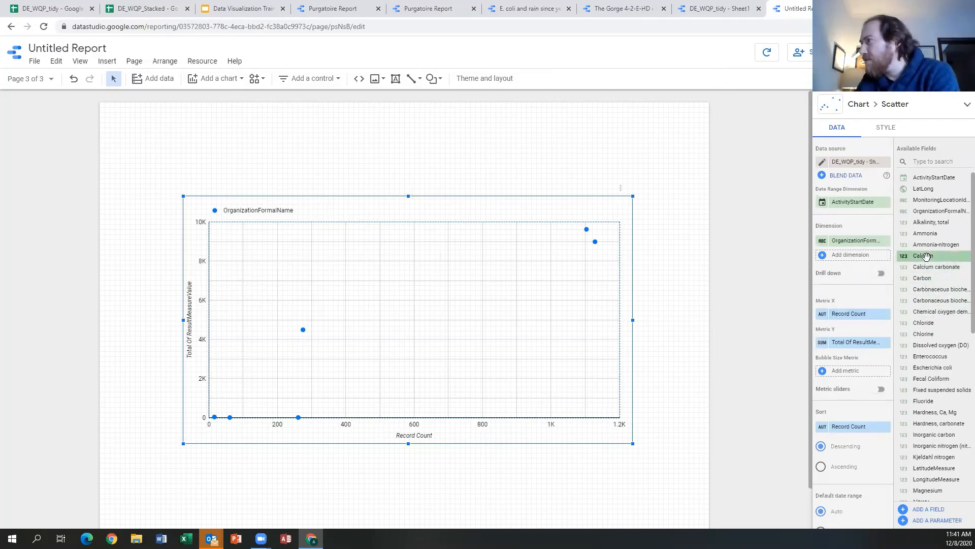
scroll(925, 256, "down", 3)
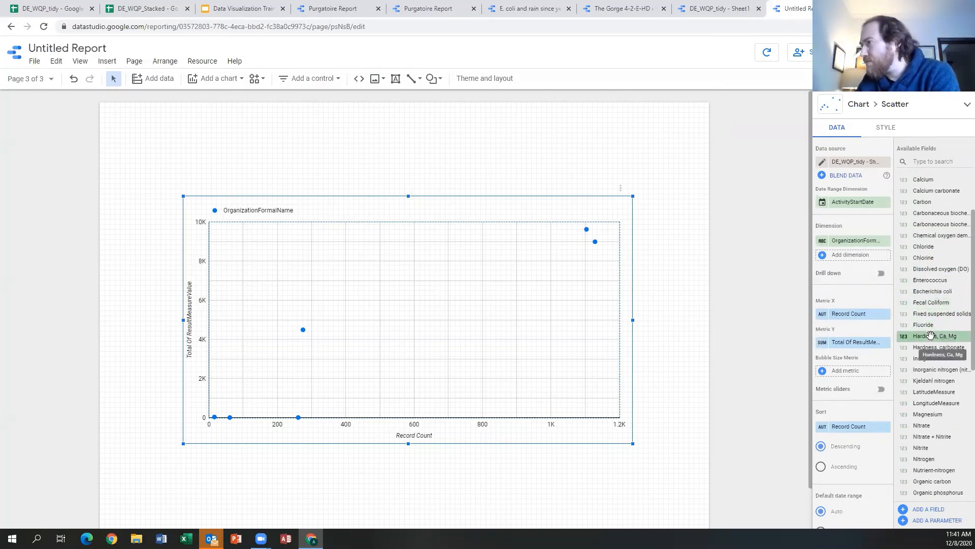
scroll(927, 315, "down", 2)
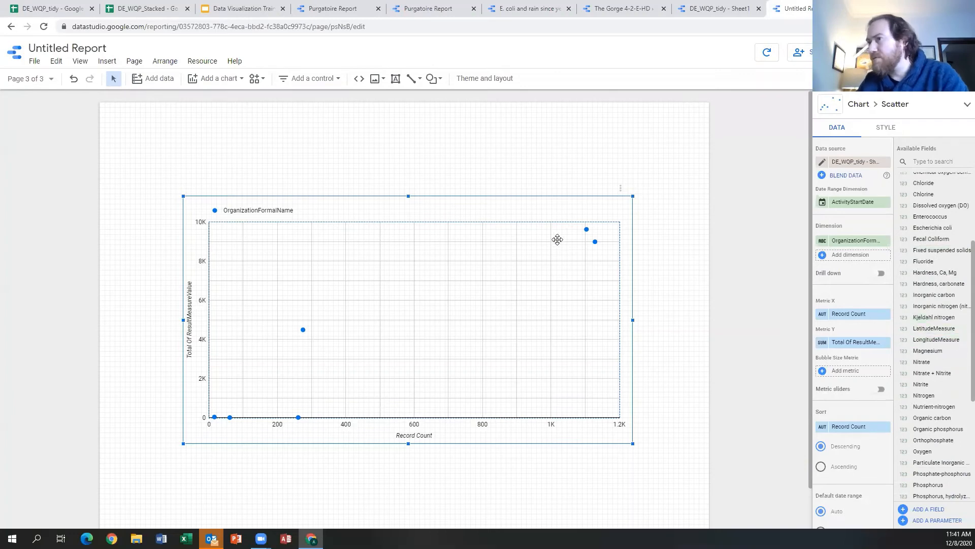
key("Delete")
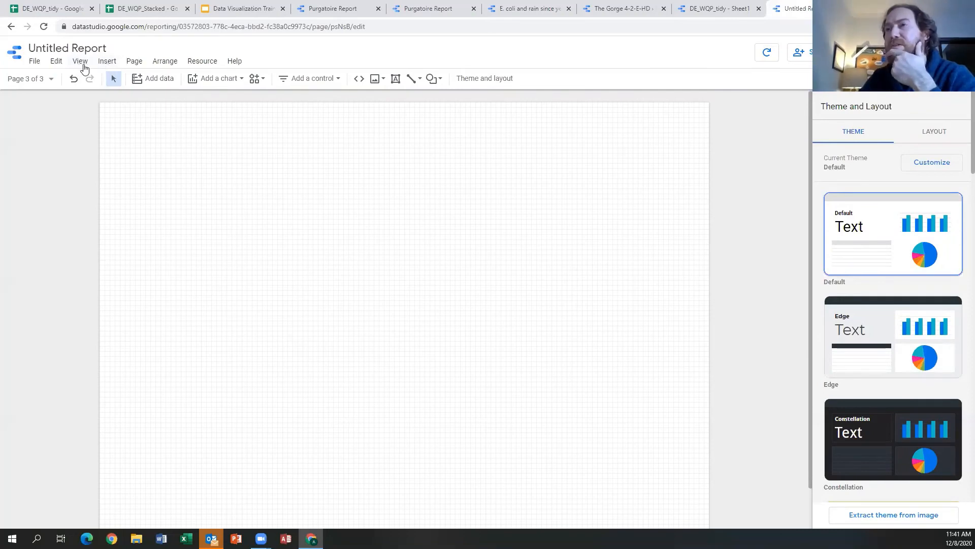
Insert a large time series chart across the middle of the empty page 3
left_click(106, 62)
left_click(131, 74)
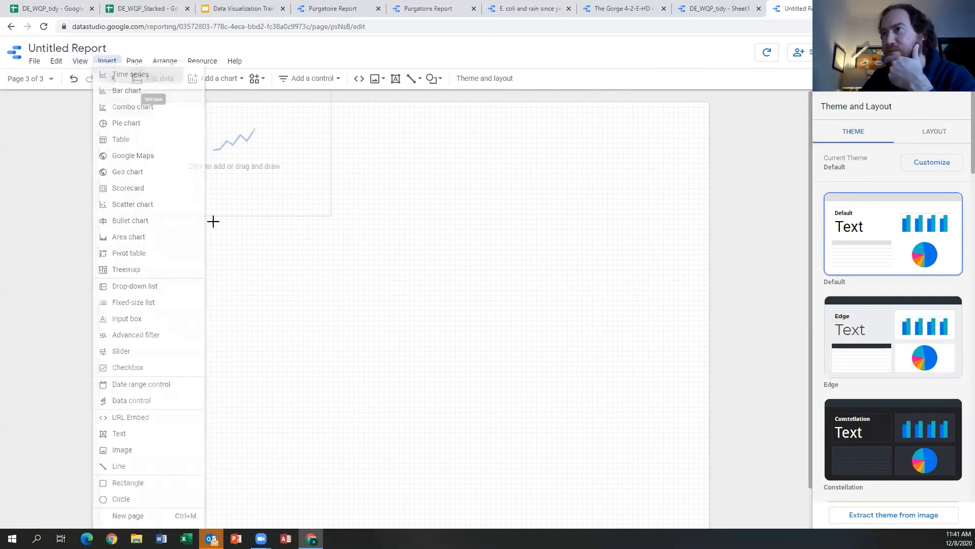
left_click_drag(207, 188, 642, 454)
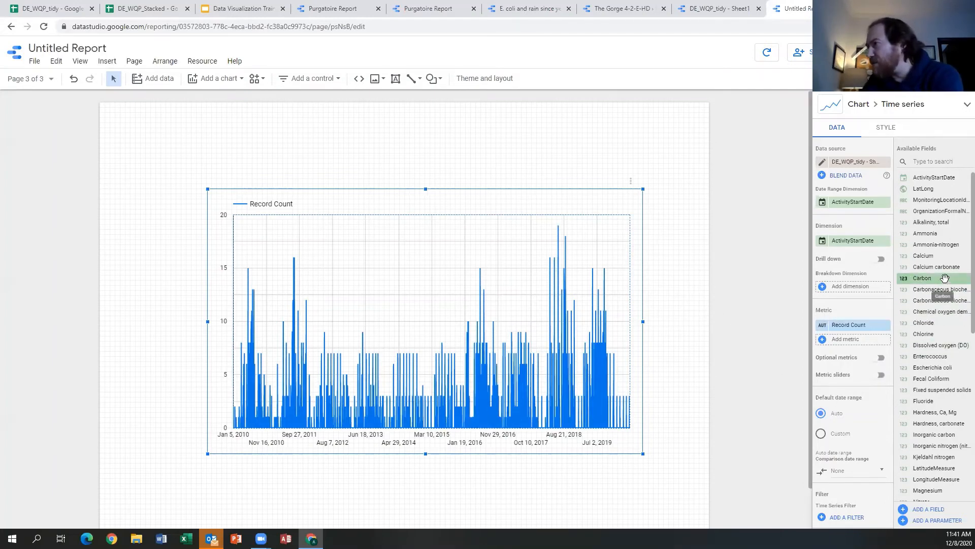
Replace the time series chart's metric with Chloride and set its aggregation to Average
left_click_drag(939, 311, 855, 326)
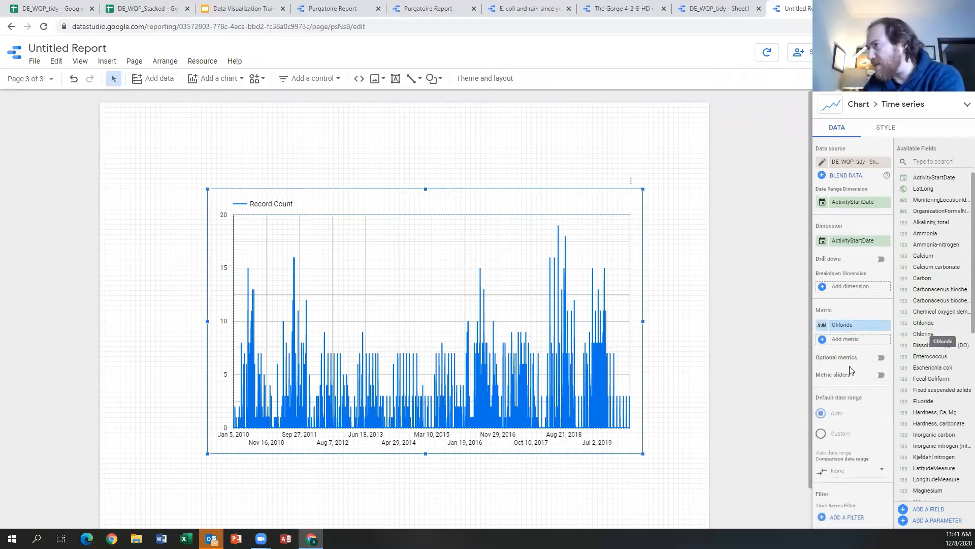
left_click(823, 326)
left_click(701, 334)
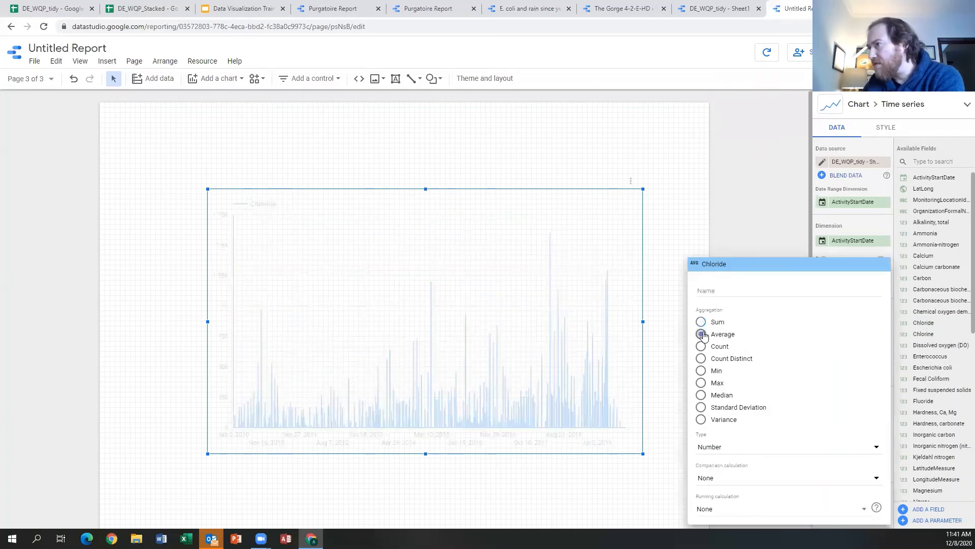
left_click(745, 224)
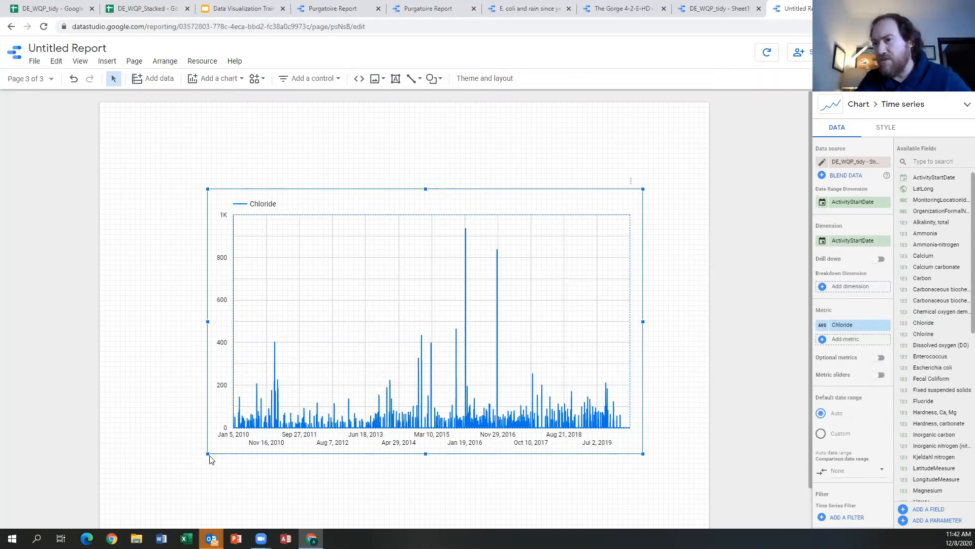
Enlarge the time series chart towards the page's lower-left corner and add OrganizationFormalName as its breakdown dimension
left_click_drag(205, 455, 143, 475)
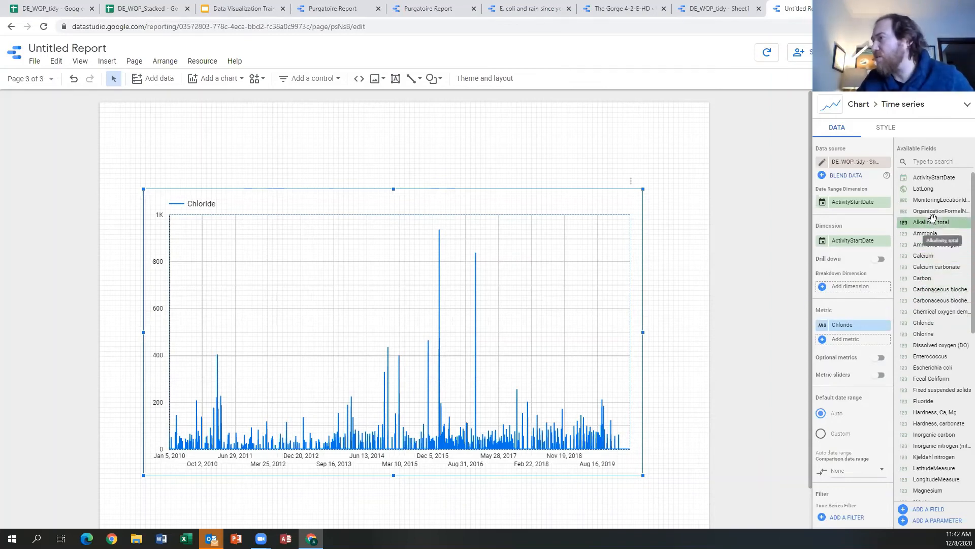
left_click_drag(940, 209, 857, 263)
left_click_drag(858, 292, 860, 295)
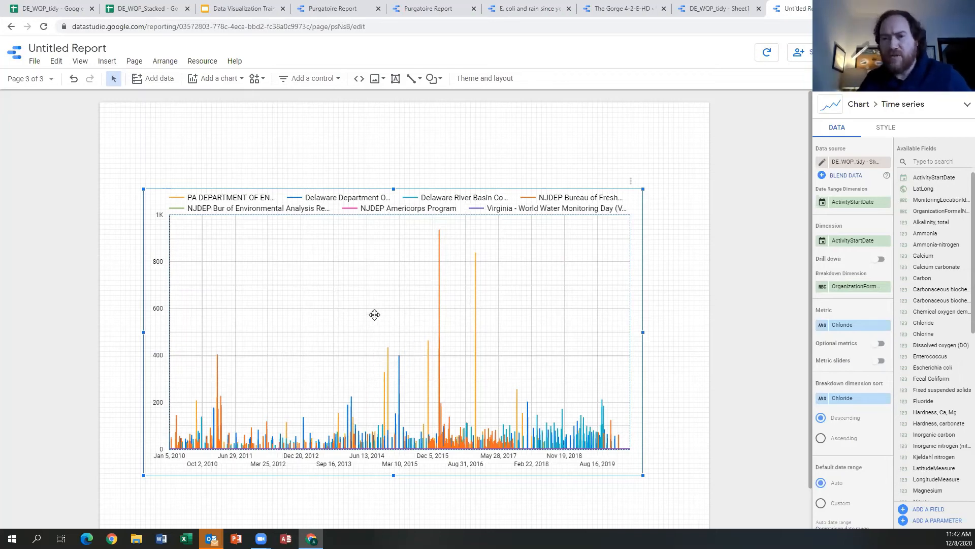
Turn on the log scale for the left Y-axis of the Chloride time series chart
left_click(886, 128)
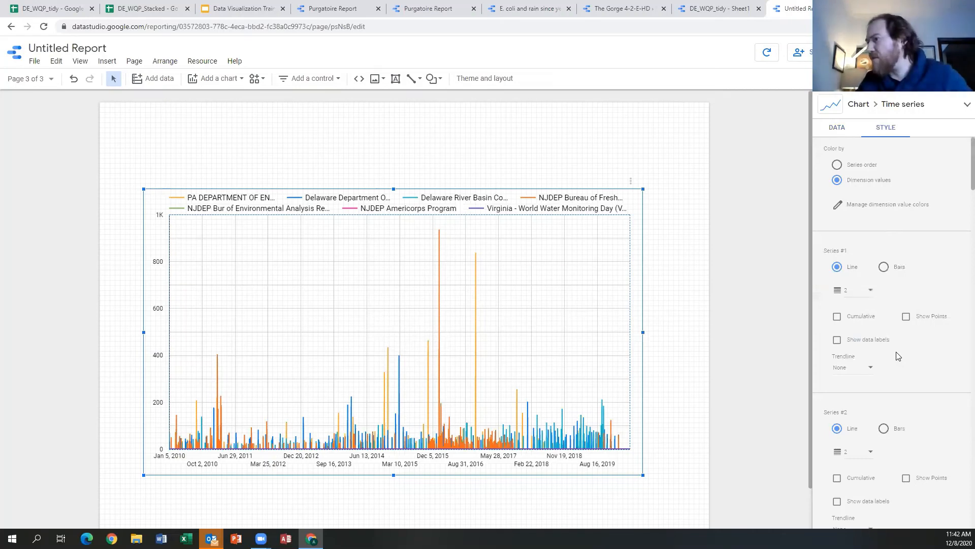
scroll(897, 356, "down", 2)
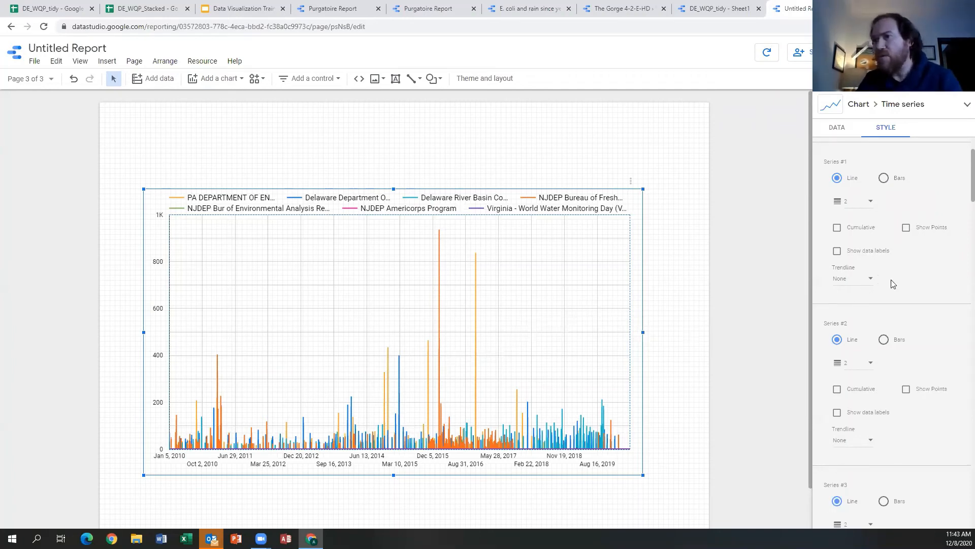
scroll(889, 294, "down", 5)
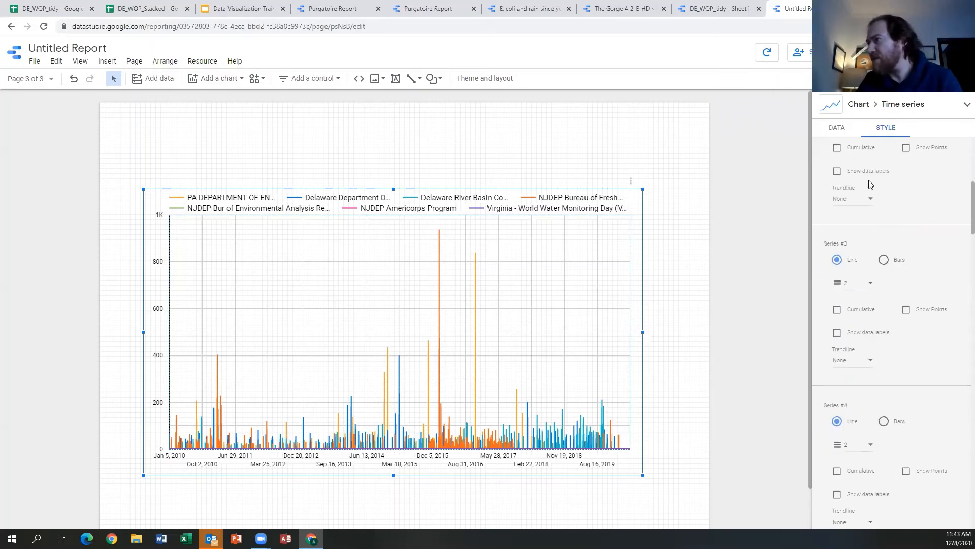
scroll(895, 303, "down", 20)
scroll(896, 319, "down", 3)
scroll(904, 303, "down", 2)
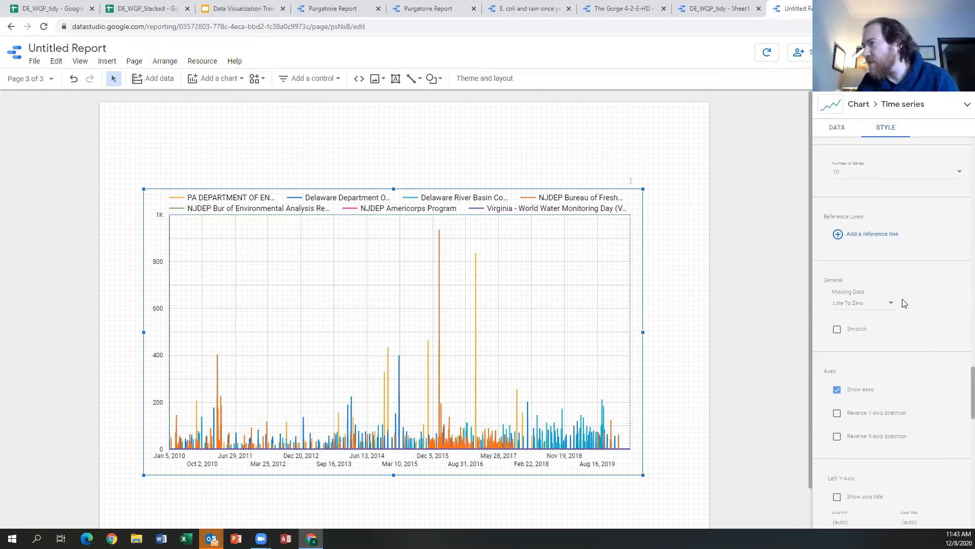
scroll(902, 307, "down", 2)
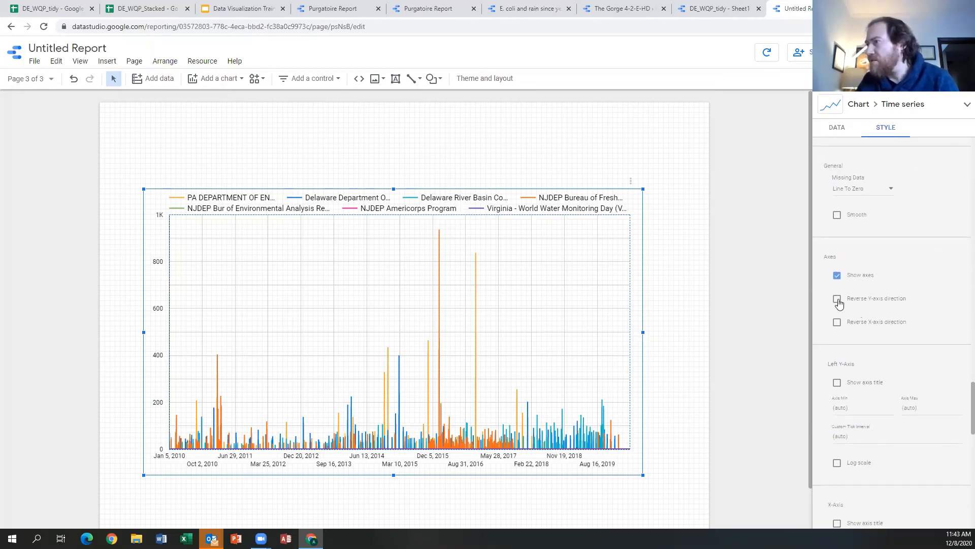
scroll(853, 317, "down", 2)
scroll(853, 342, "down", 1)
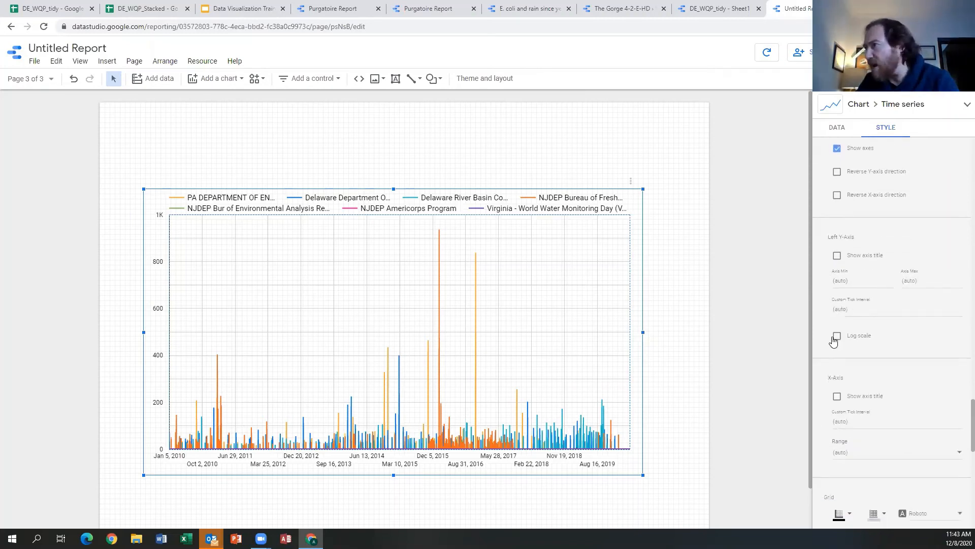
left_click(837, 339)
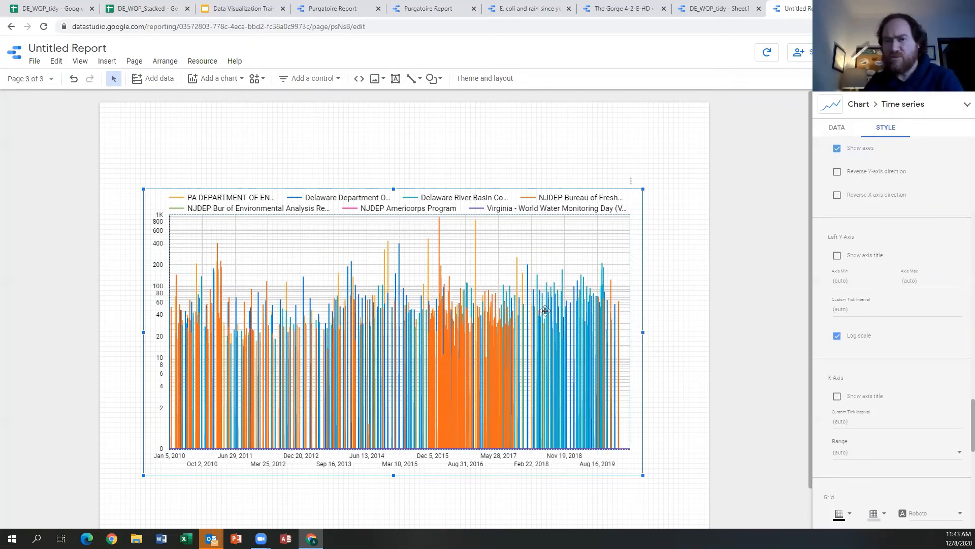
Replace the chart's OrganizationFormalName breakdown dimension with the monitoring location ID field
left_click(837, 127)
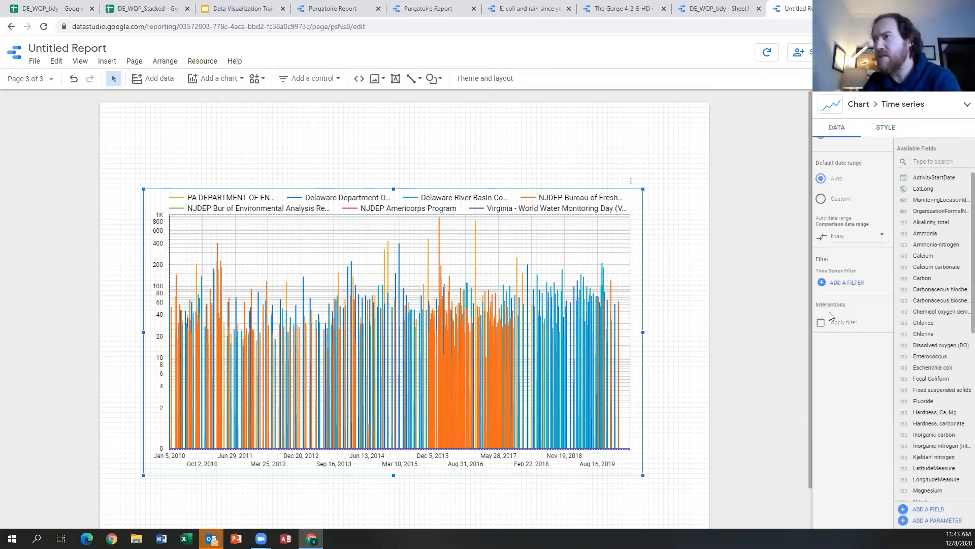
scroll(881, 320, "up", 5)
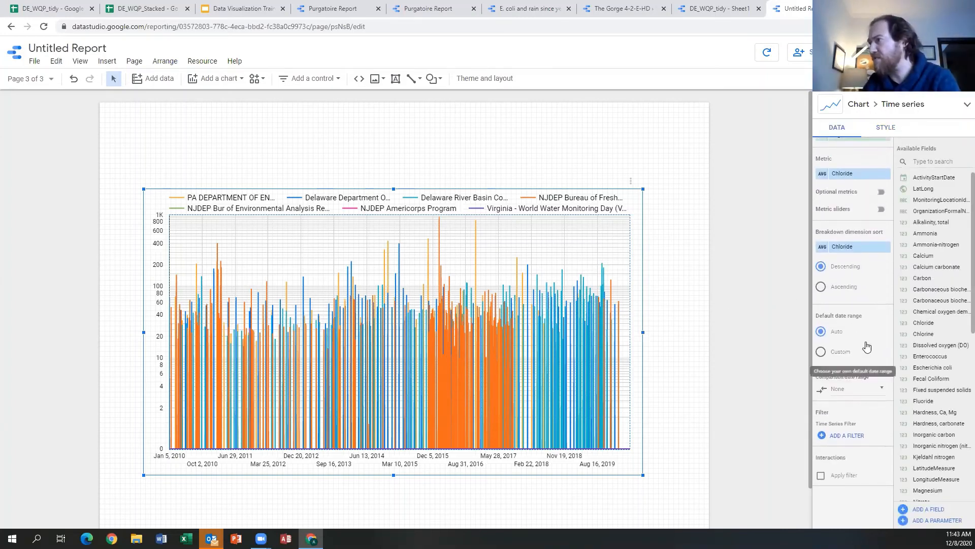
scroll(841, 324, "up", 1)
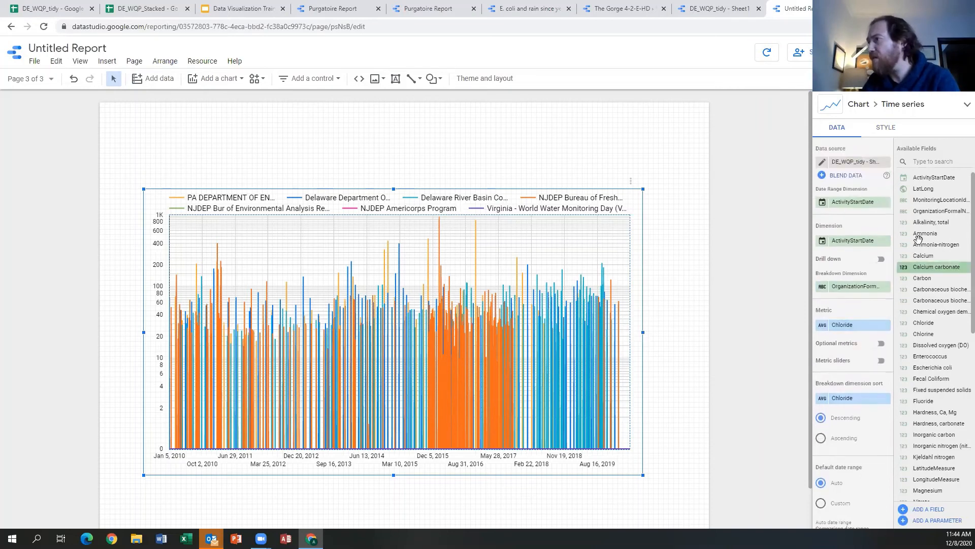
left_click_drag(940, 200, 853, 292)
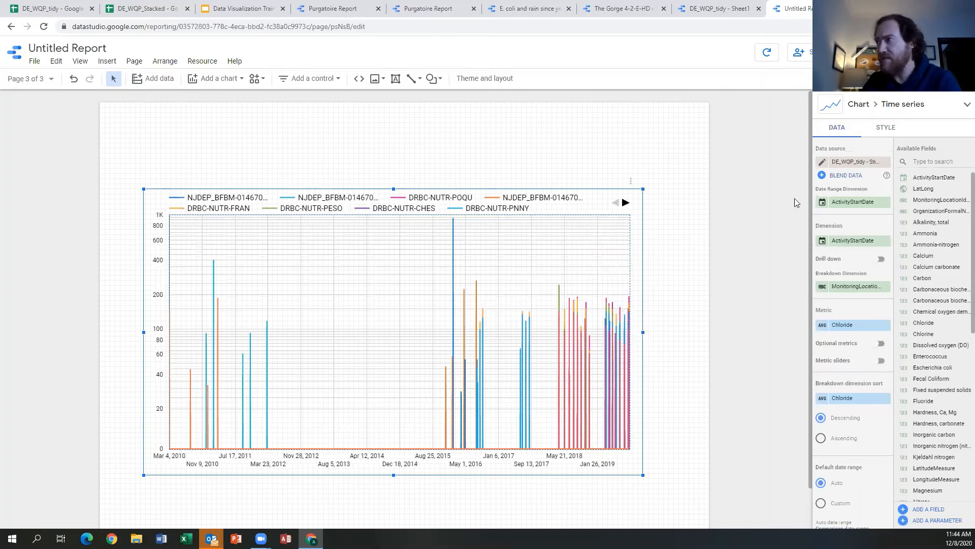
Set the number of series in the Chloride time series chart to 20
left_click(887, 128)
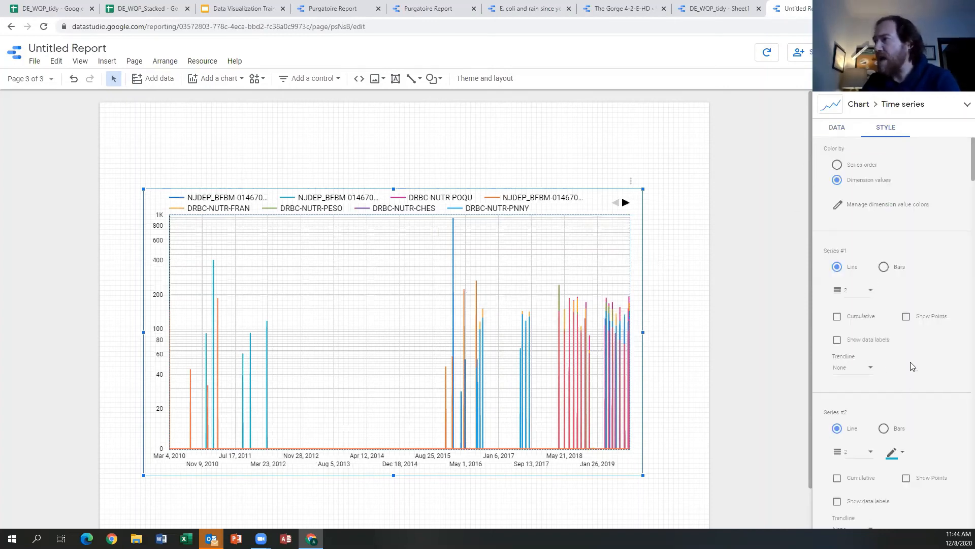
scroll(908, 356, "down", 10)
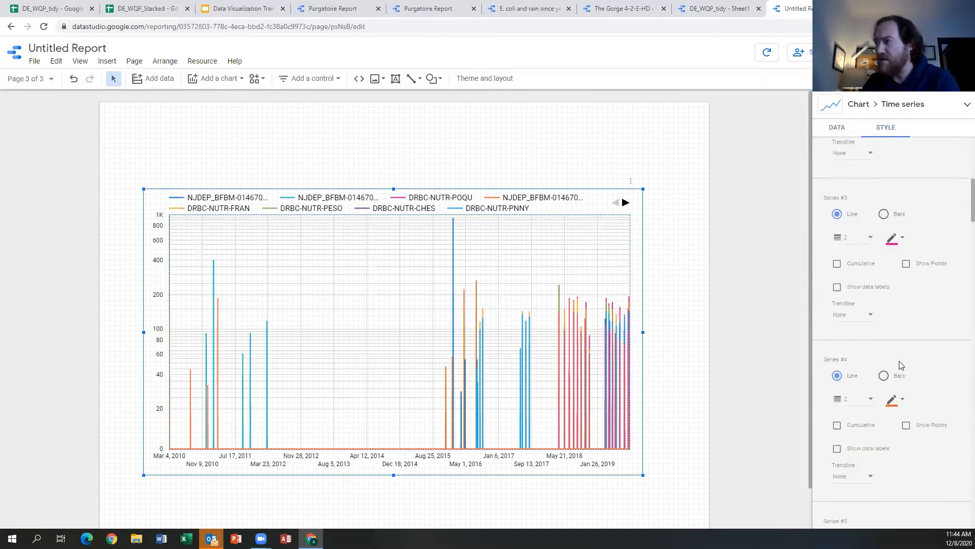
scroll(904, 376, "down", 9)
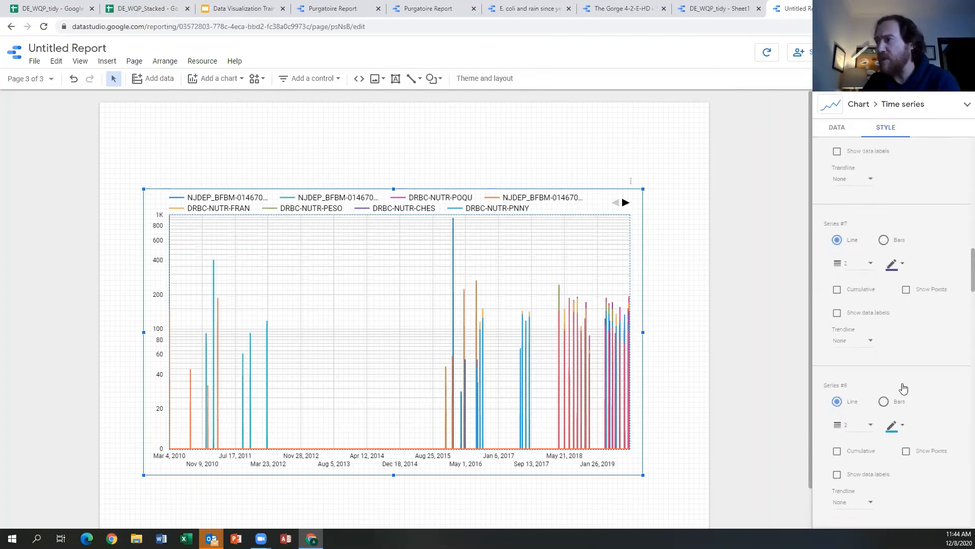
scroll(906, 390, "down", 10)
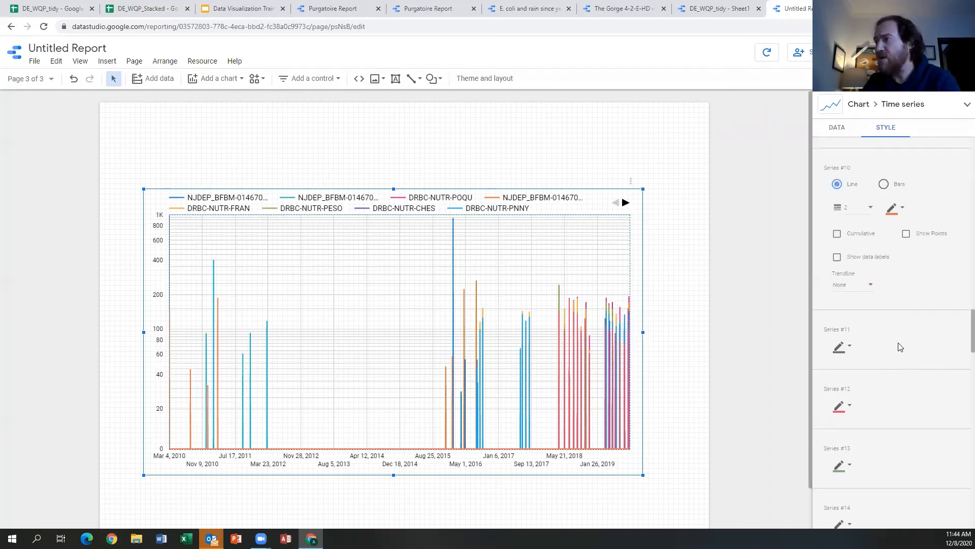
scroll(884, 259, "down", 11)
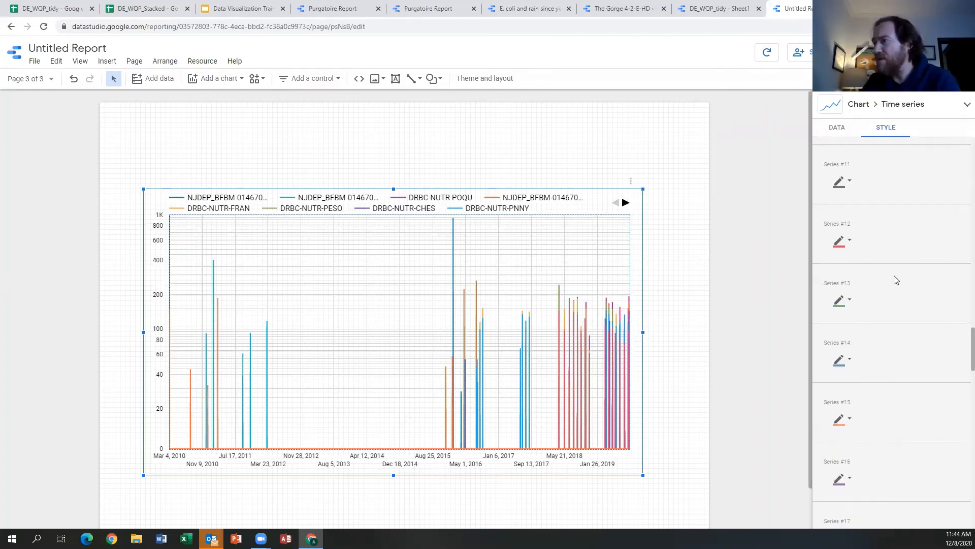
scroll(902, 293, "down", 4)
scroll(915, 302, "up", 3)
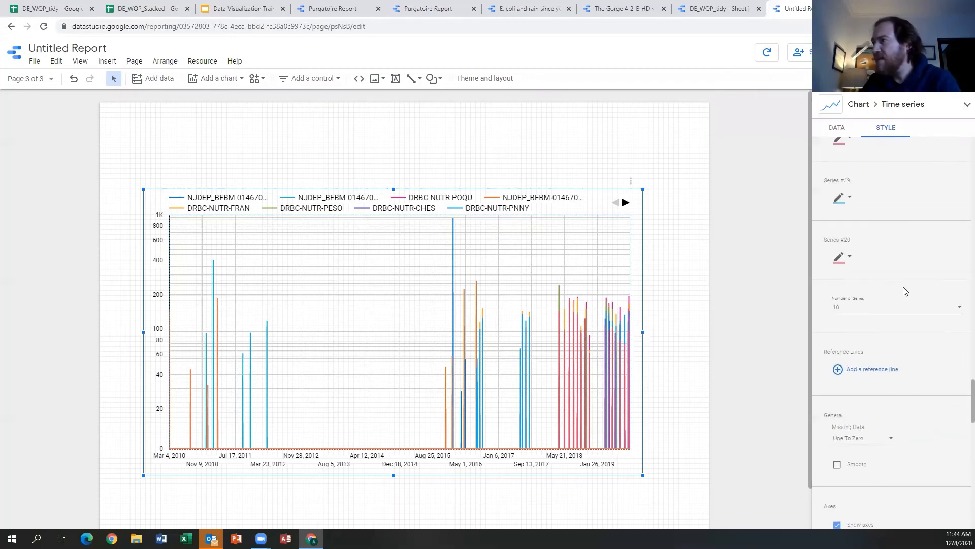
left_click(957, 312)
scroll(890, 341, "down", 3)
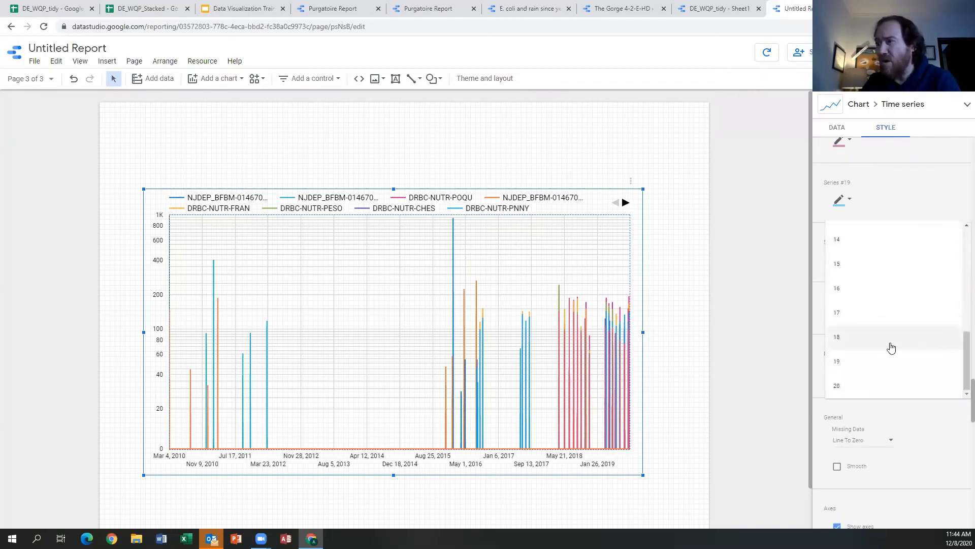
left_click(849, 381)
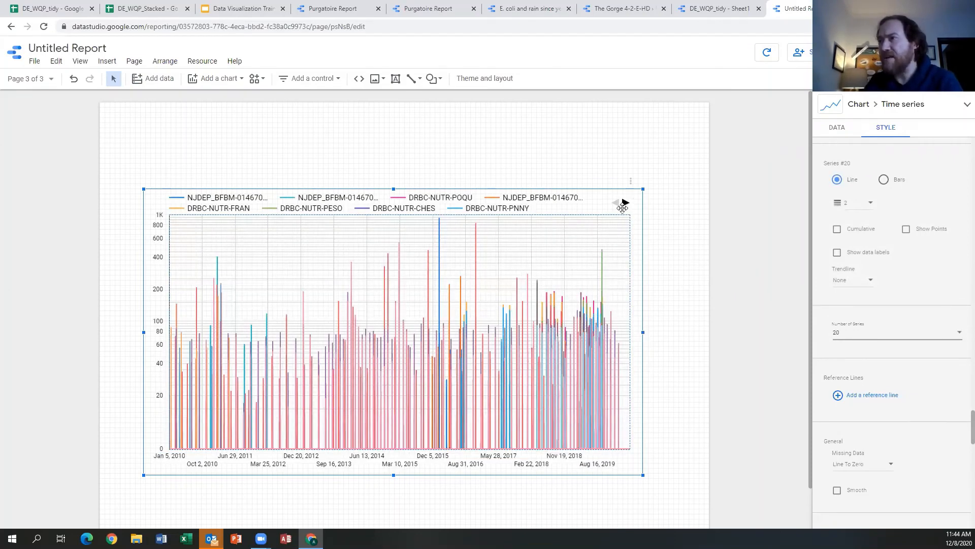
Switch the report to view mode, page forward and back through the chart's location legend, and examine the Chloride peaks
key("ctrl+shift+e")
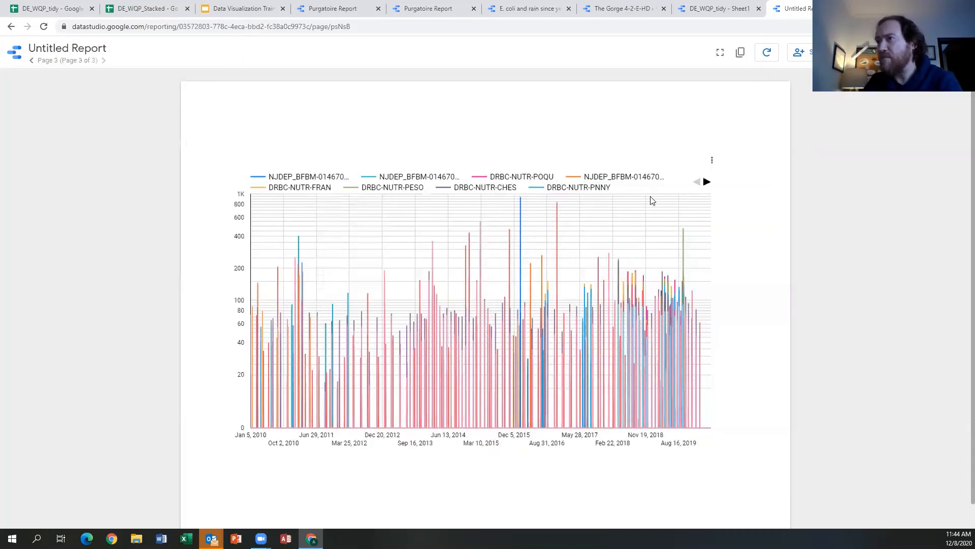
left_click(706, 183)
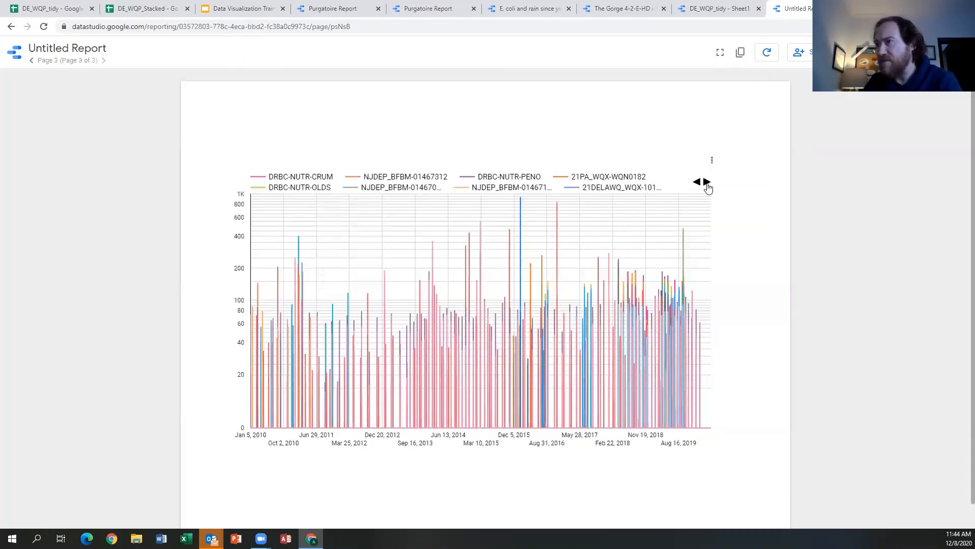
left_click(698, 182)
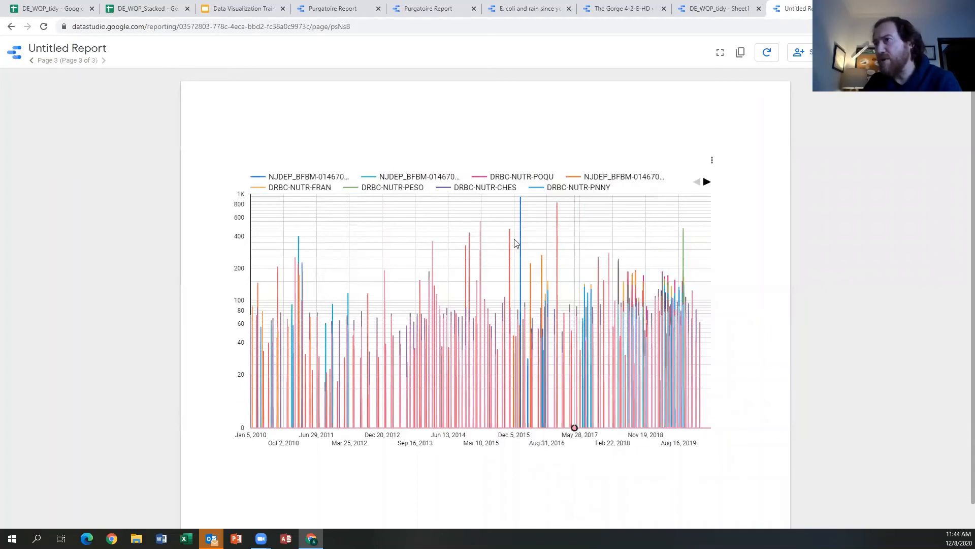
mouse_move(519, 222)
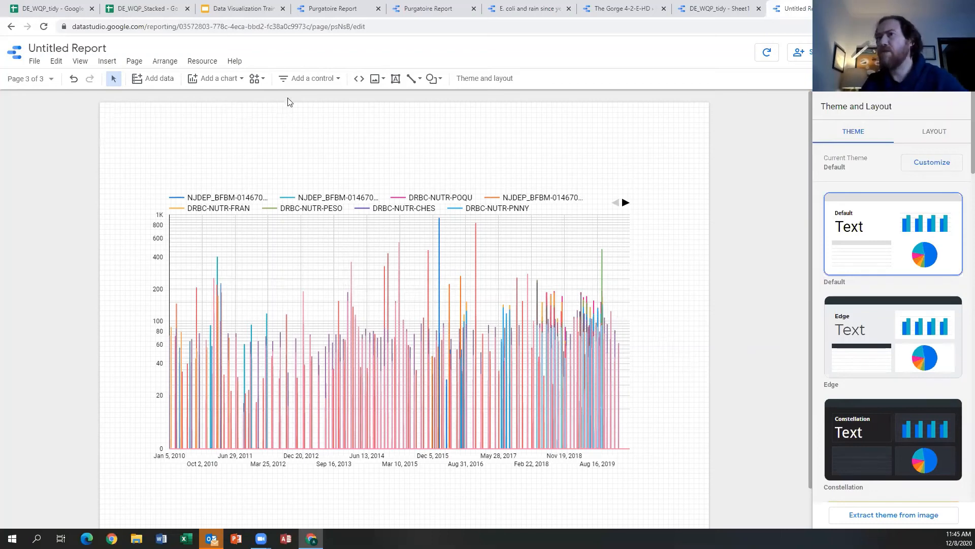
left_click(104, 61)
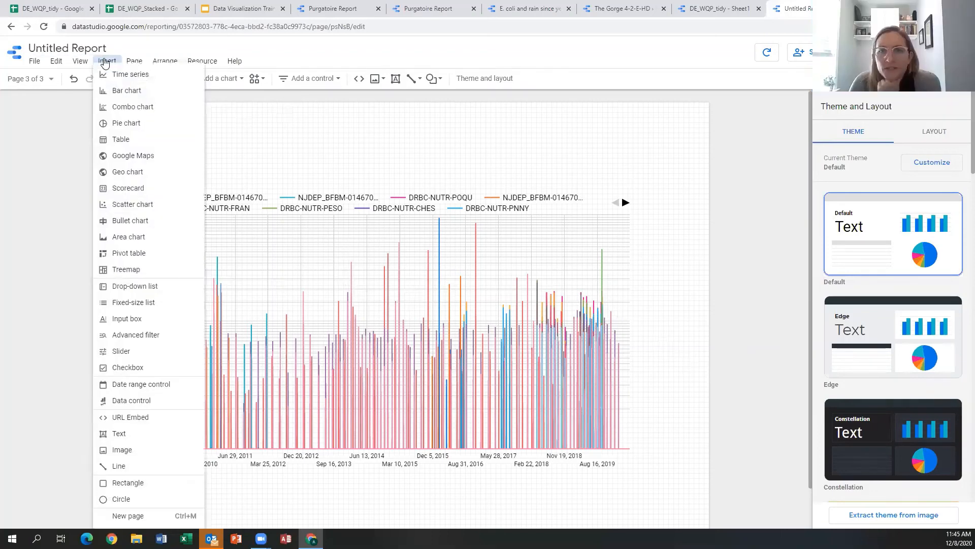
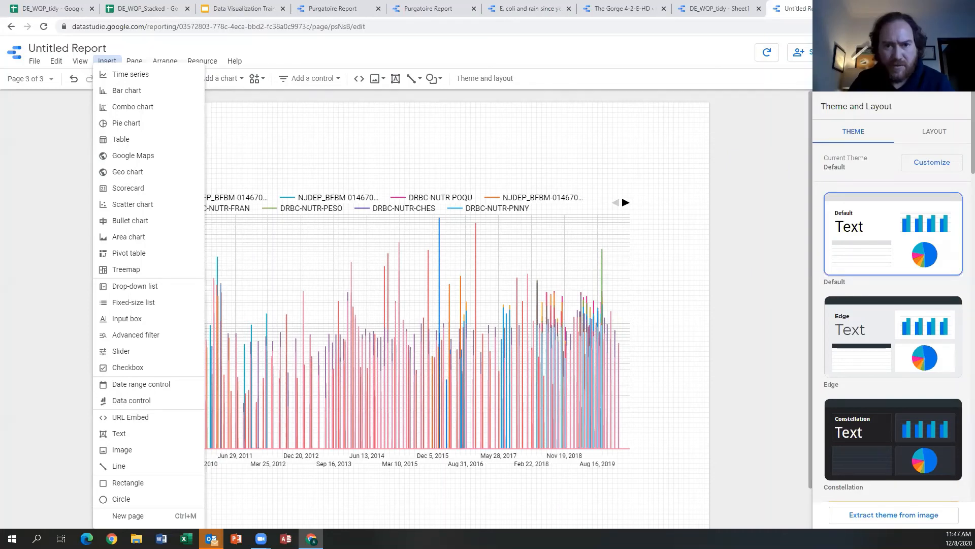
left_click(761, 270)
scroll(447, 302, "down", 1)
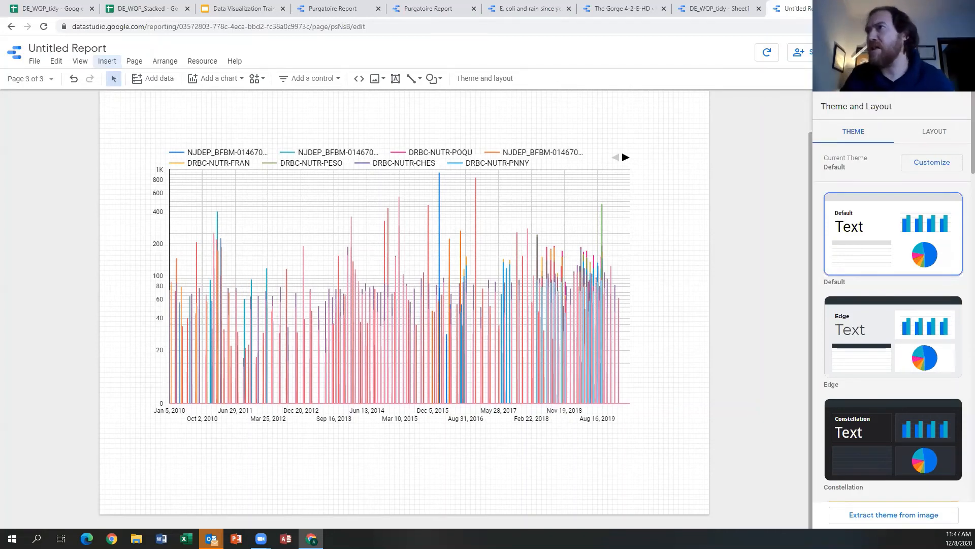
Look over the example reports The Gorge 4-2-E-HD and Hughesville 4-1-C-HD, including the main page of the Hughesville report
left_click(622, 8)
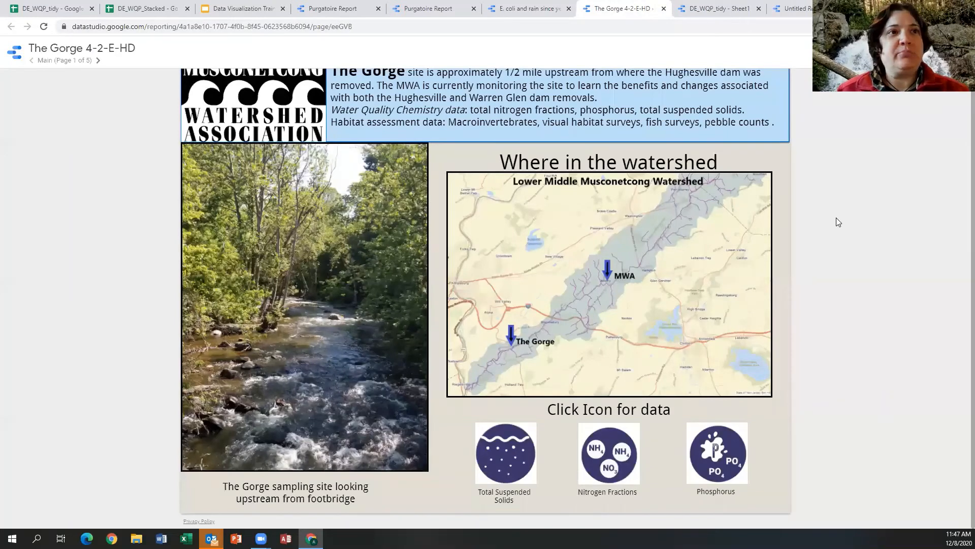
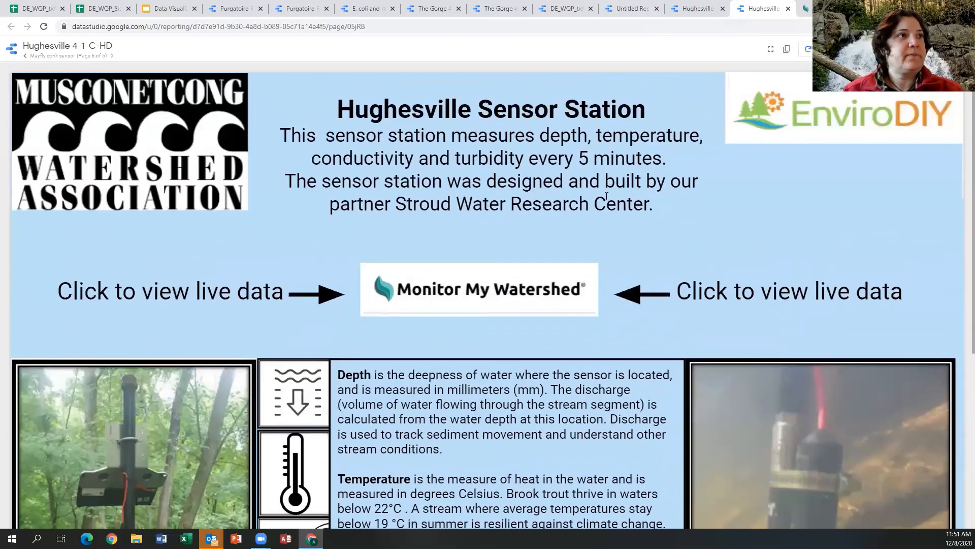
left_click(702, 9)
scroll(518, 213, "up", 5)
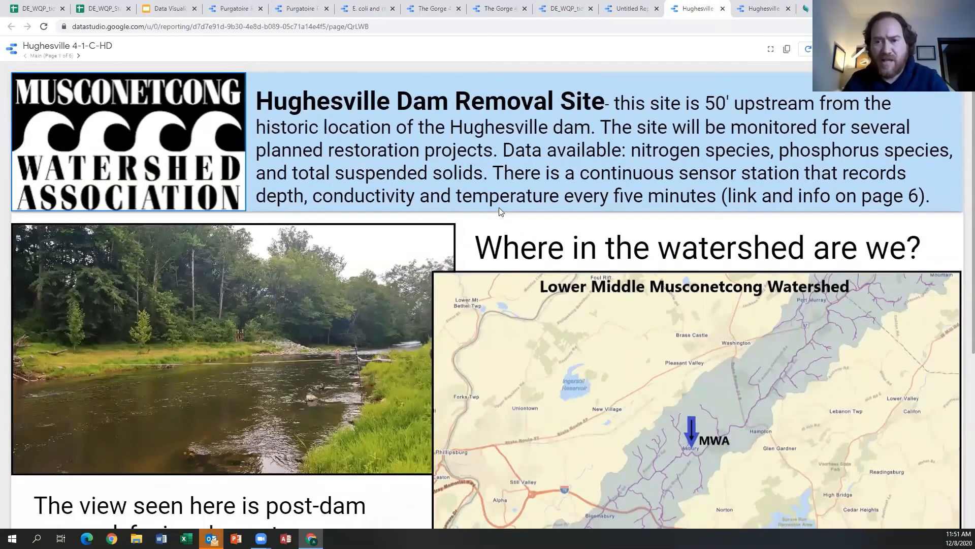
key("ctrl+minus")
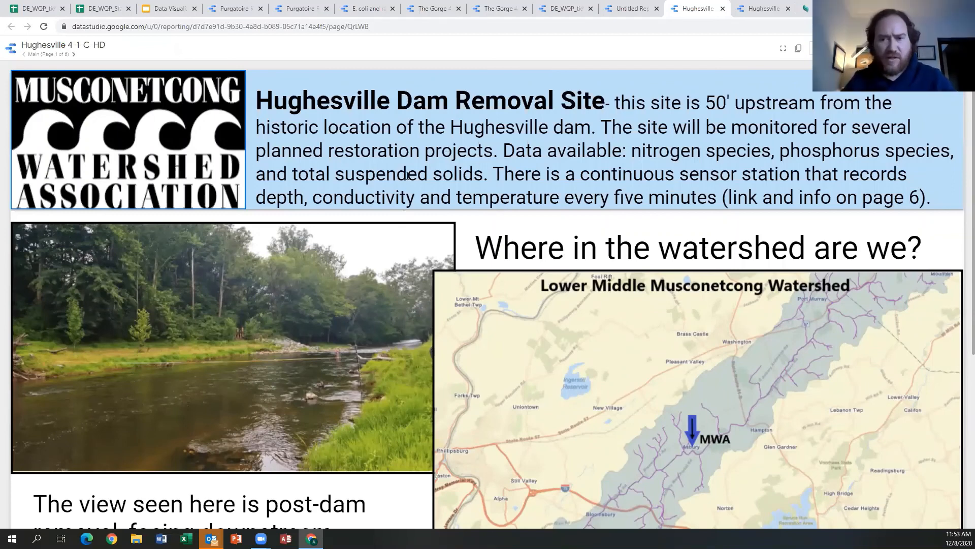
scroll(501, 155, "down", 1)
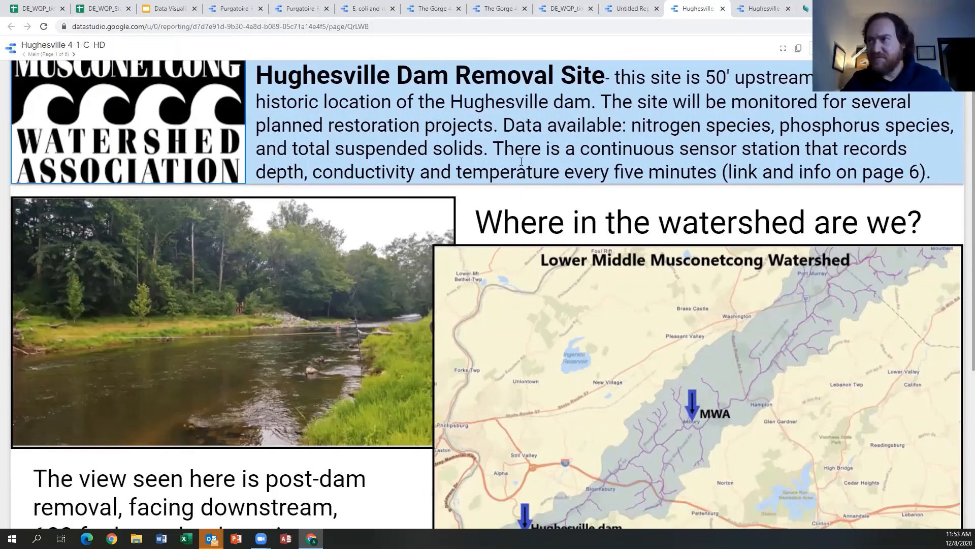
Examine the dissolved oxygen map in the Purgatoire Report
left_click(235, 9)
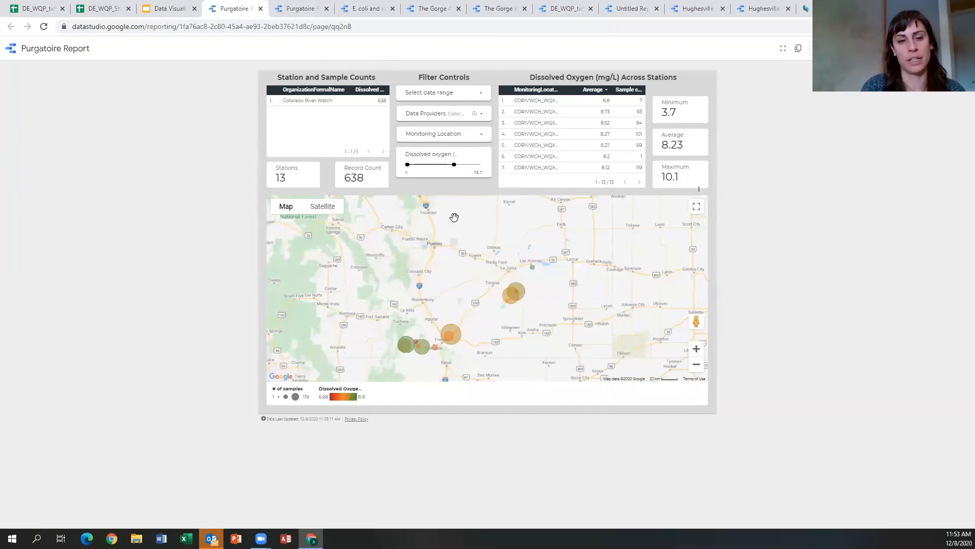
scroll(458, 206, "up", 1)
scroll(468, 217, "down", 1)
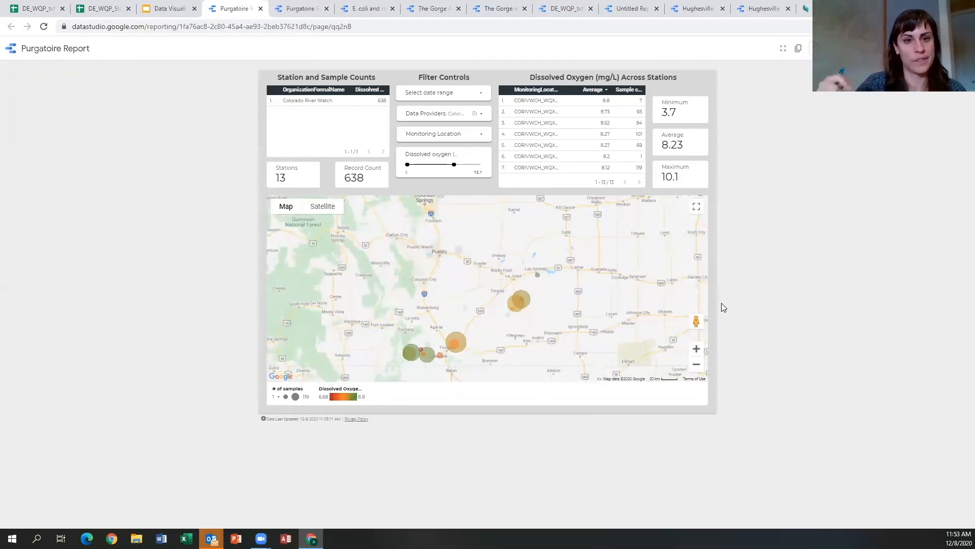
Return to the Untitled Report and delete the Chloride time series chart from page 3
left_click(560, 7)
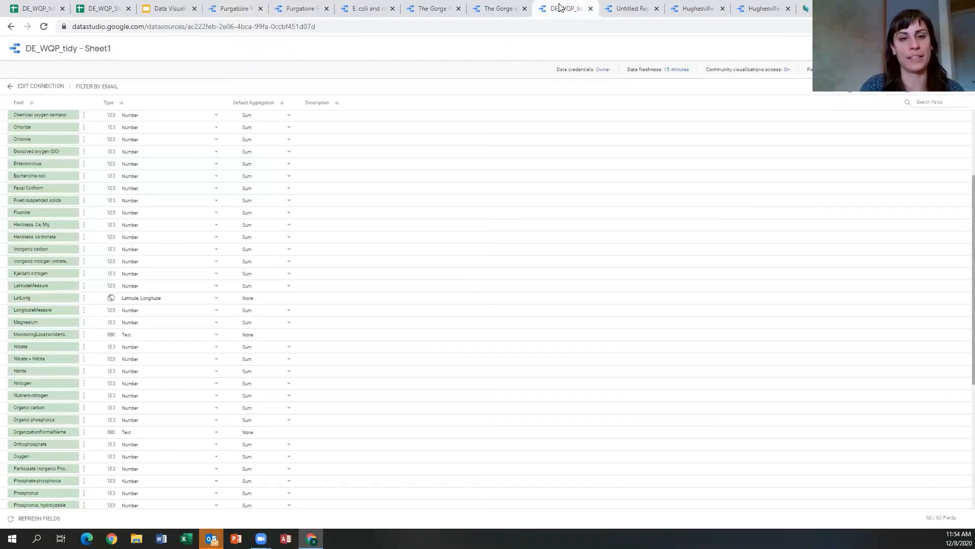
left_click(626, 9)
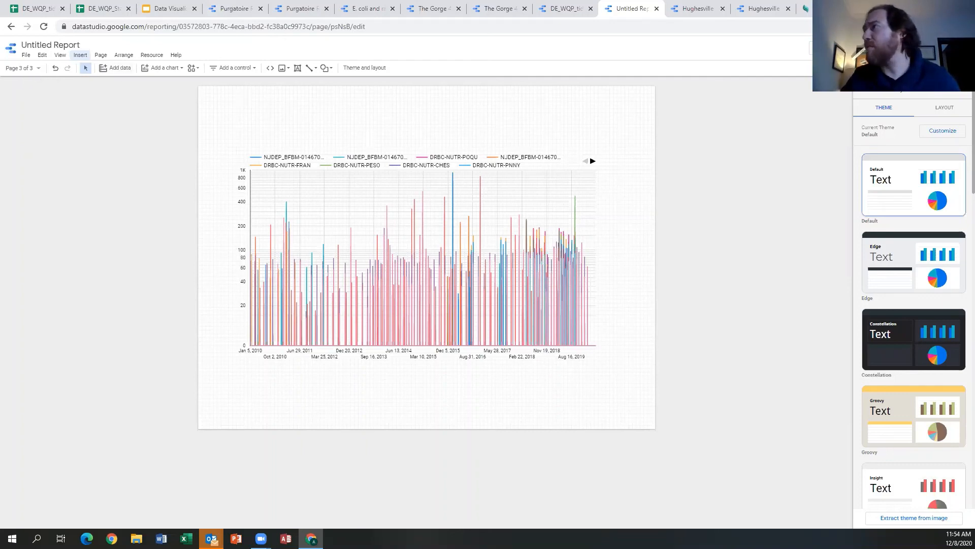
left_click(413, 207)
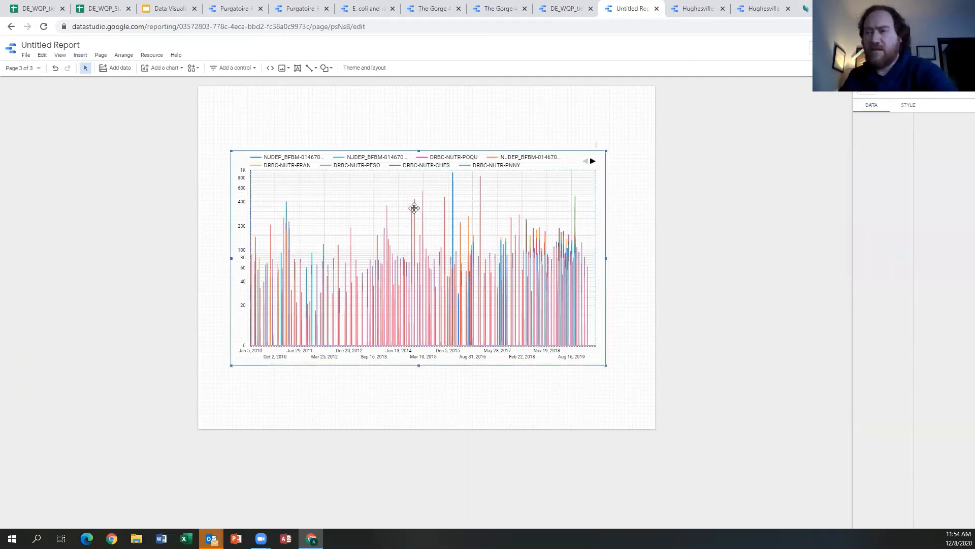
key("Delete")
Try a geo chart on the empty third page with LatLong as its geo dimension, and remove it
left_click(81, 55)
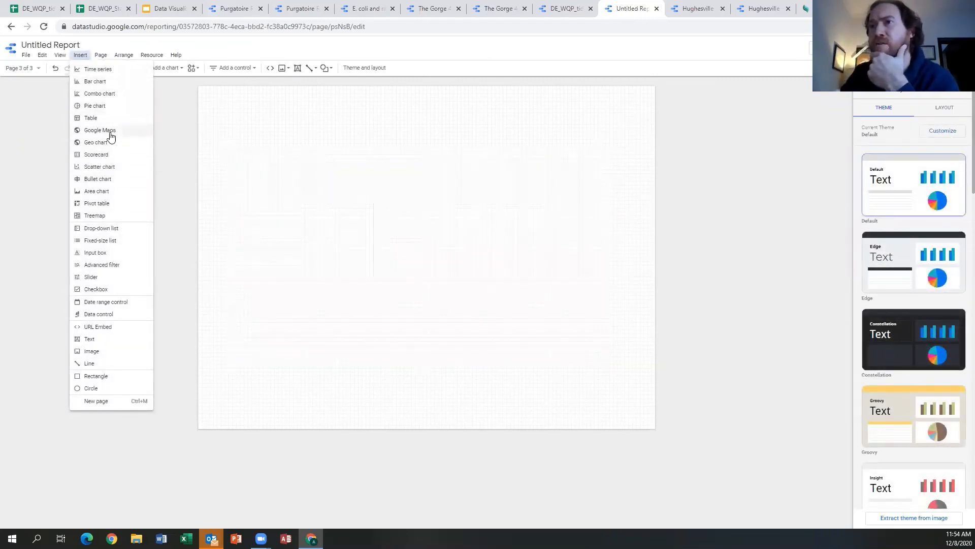
left_click(95, 143)
left_click(333, 179)
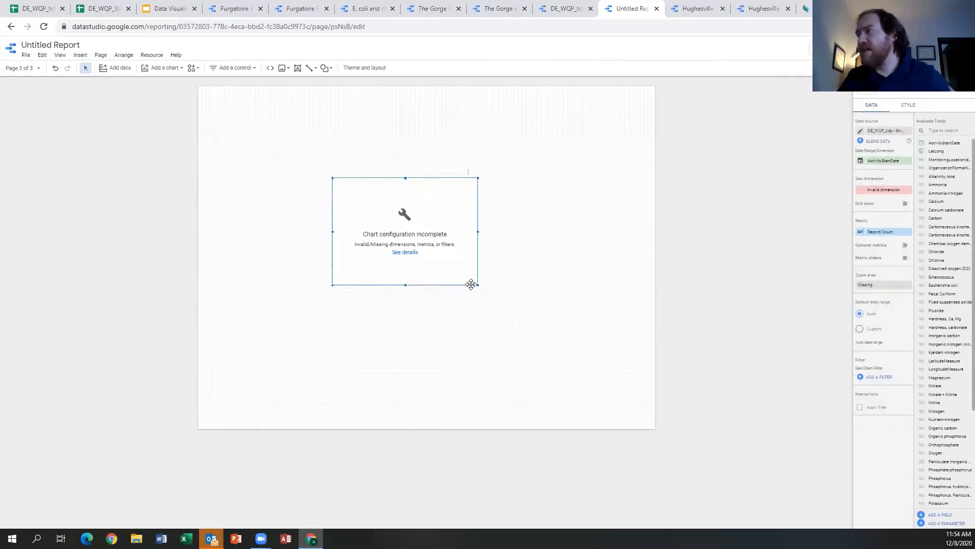
left_click_drag(935, 152, 884, 189)
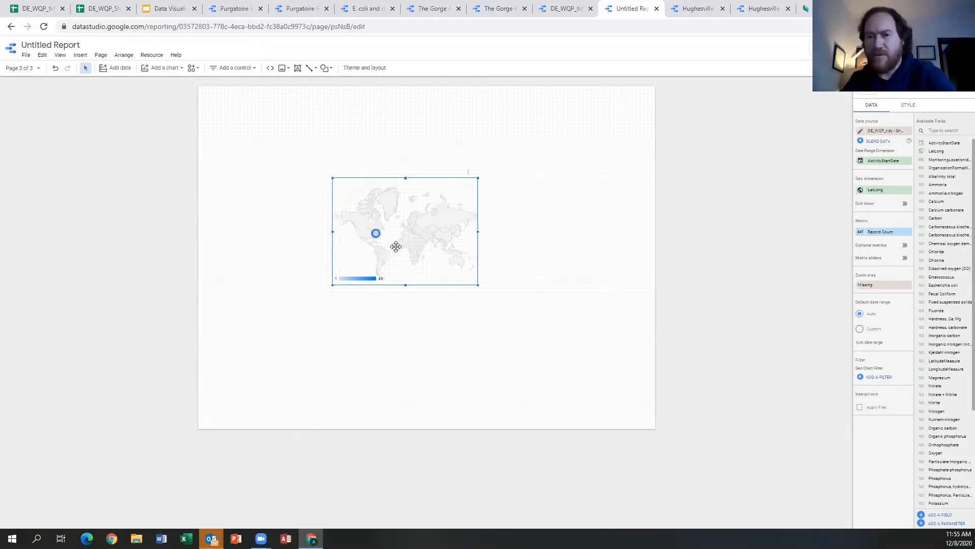
key("Delete")
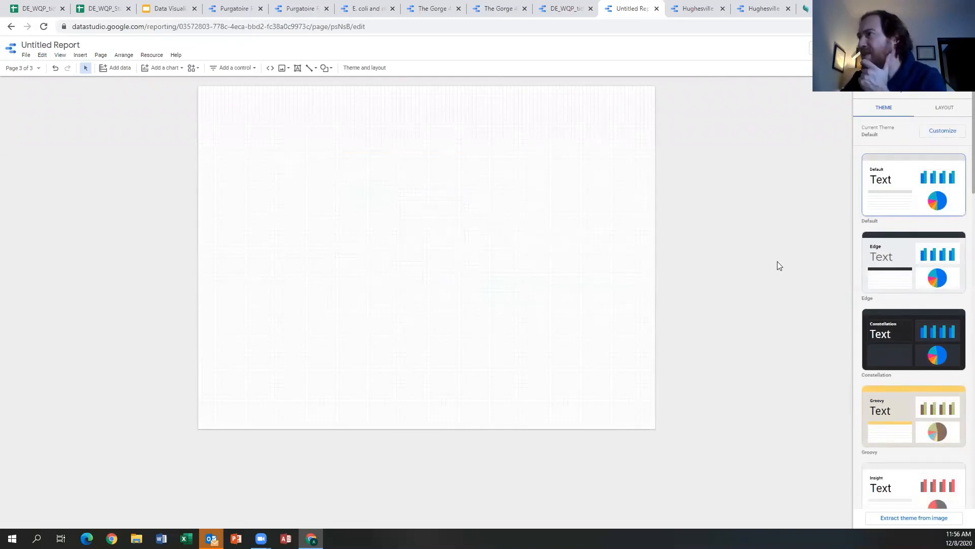
Go to page 1, try the Edge and Constellation themes, and apply the Groovy theme to the report
left_click(899, 299)
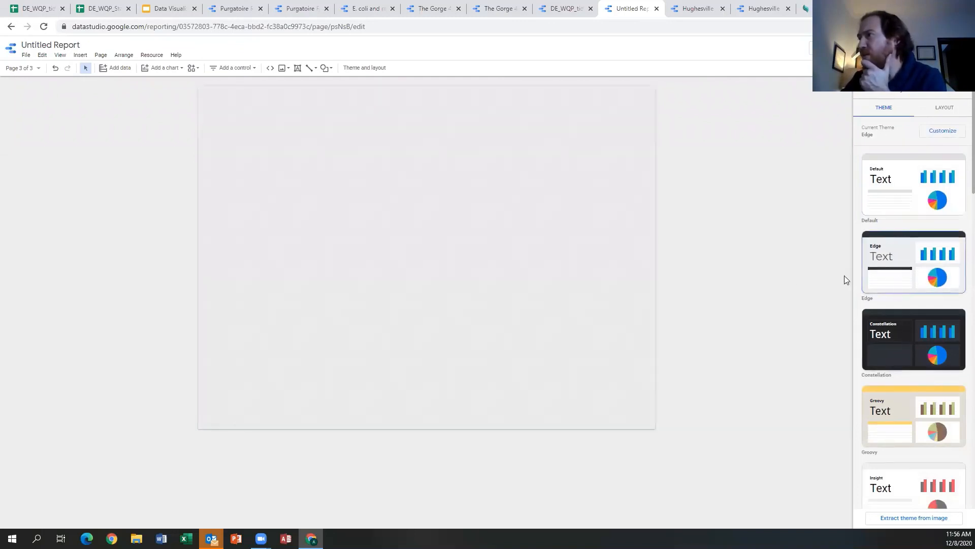
left_click(32, 68)
left_click(33, 104)
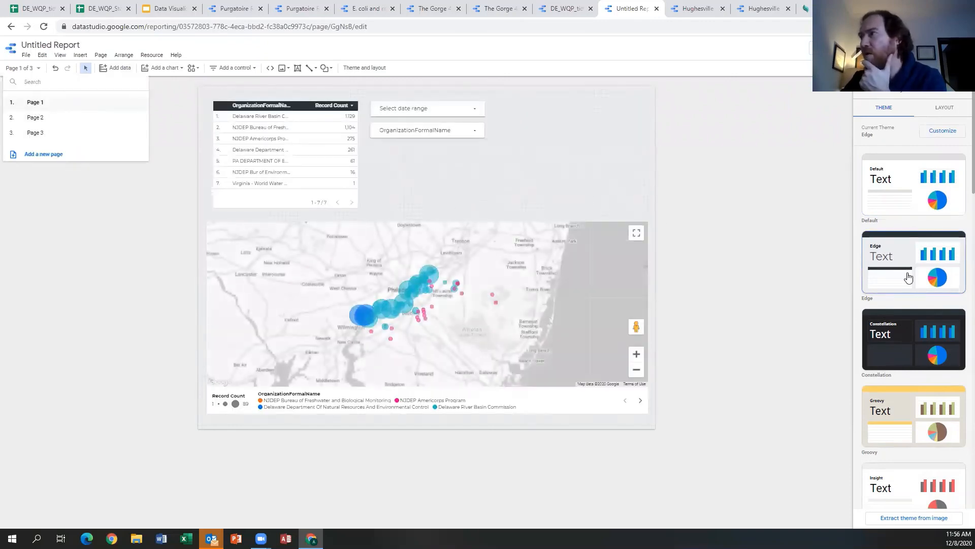
left_click(902, 362)
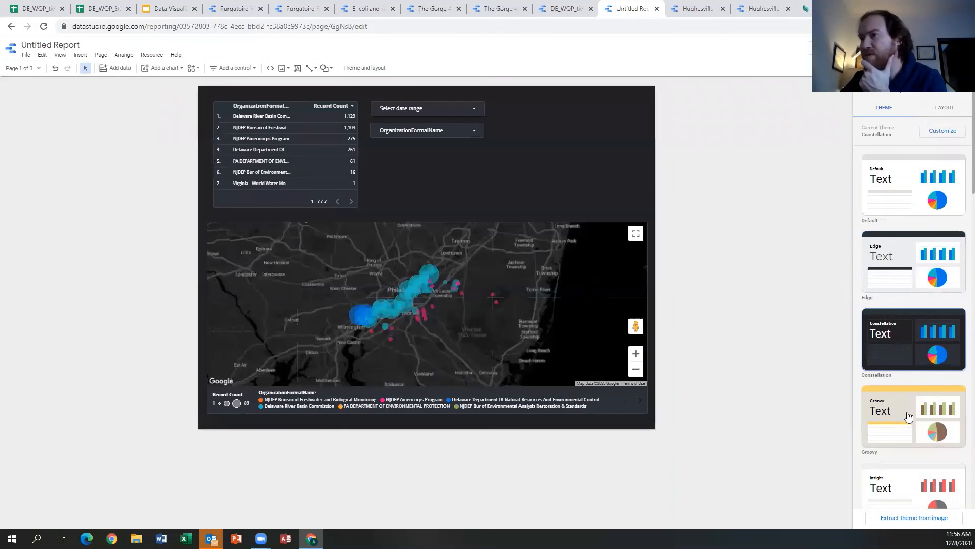
left_click(898, 415)
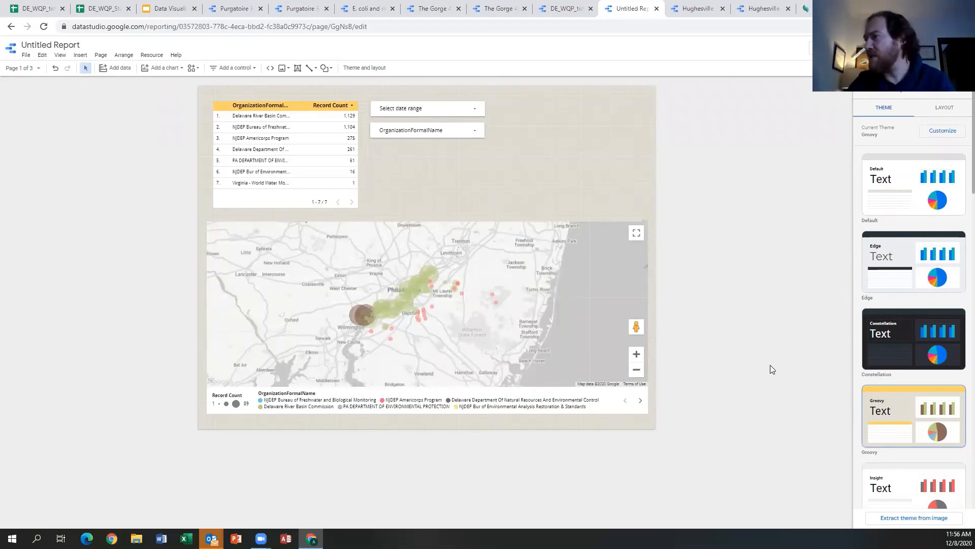
scroll(903, 373, "down", 10)
scroll(902, 384, "up", 12)
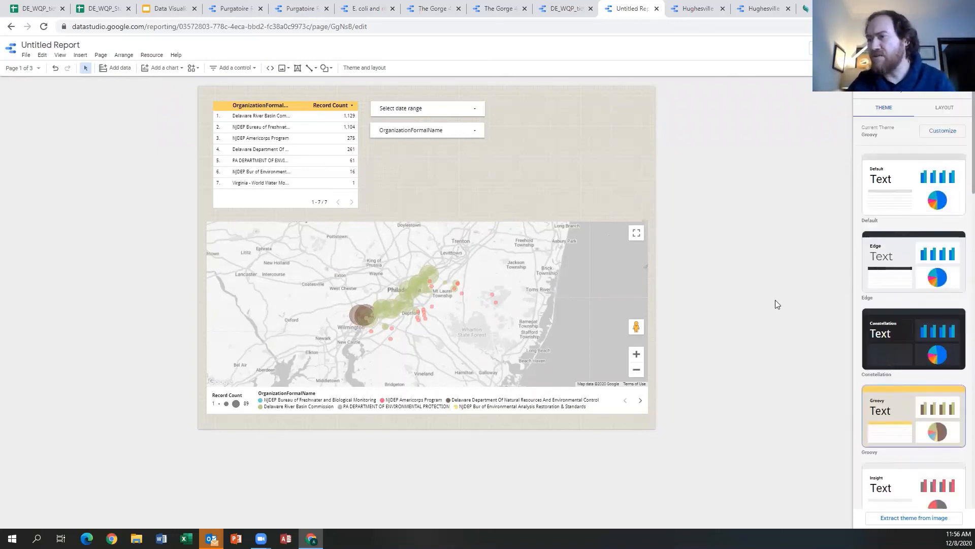